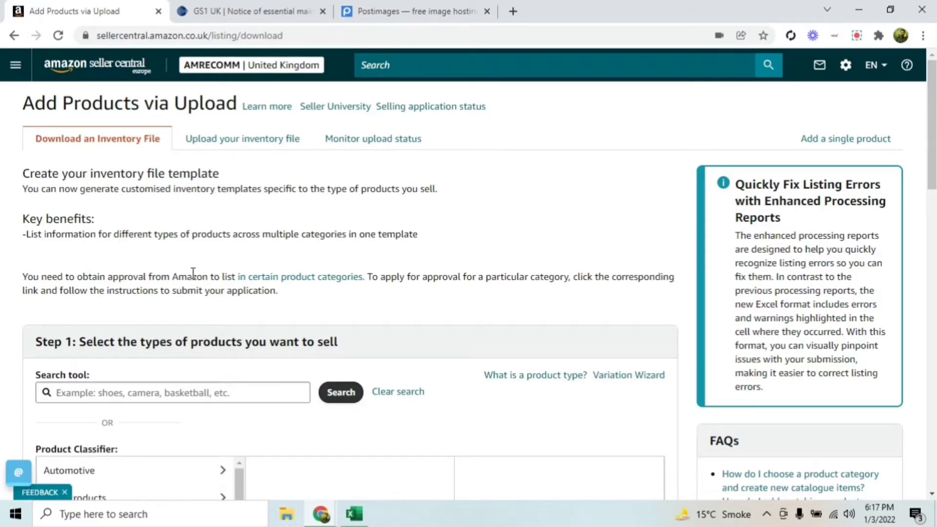
{"action": "left_click", "coordinate": [11, 67]}
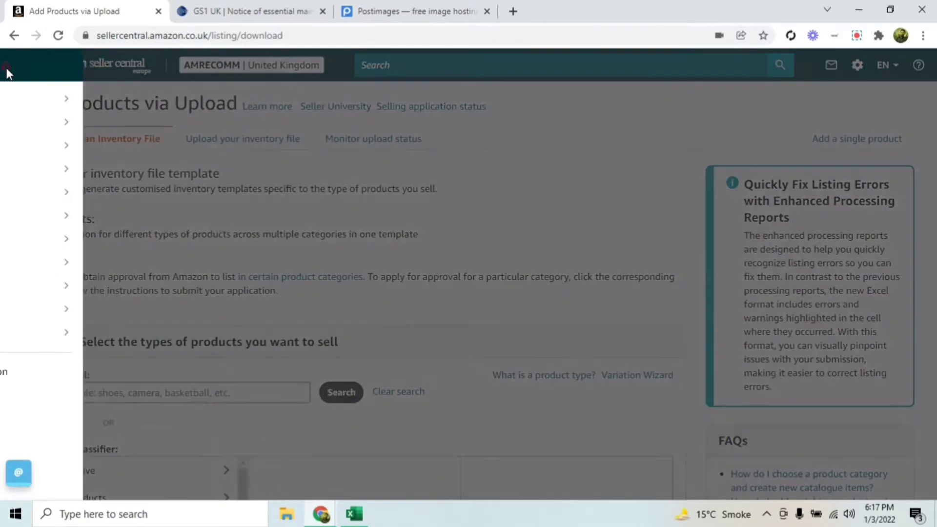
{"action": "mouse_move", "coordinate": [46, 129]}
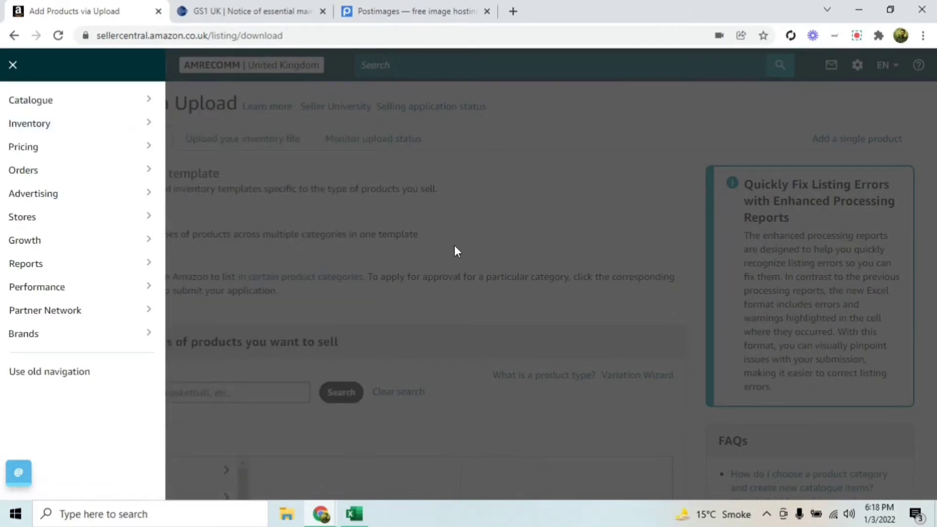
{"action": "left_click", "coordinate": [541, 245]}
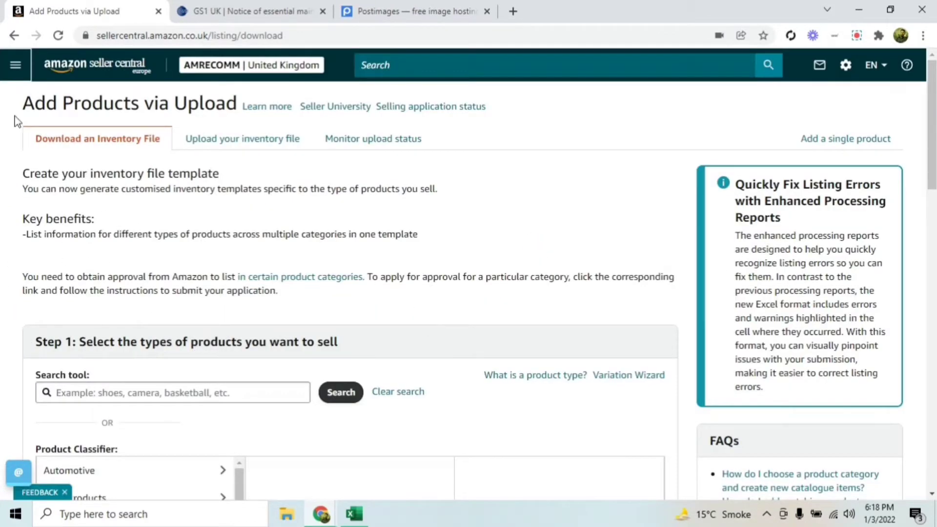
Search the product types for "roller" in the product type search tool
{"action": "scroll", "coordinate": [114, 209], "scroll_direction": "down", "scroll_amount": 1}
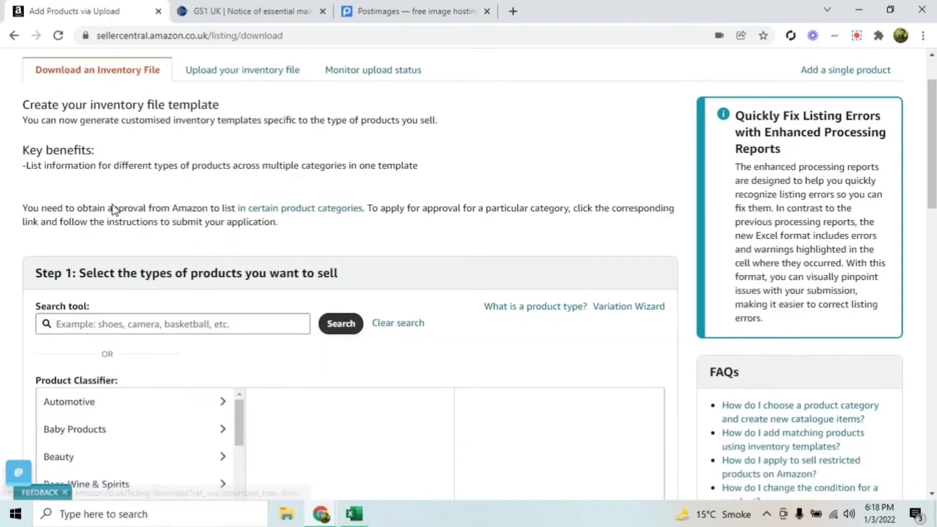
{"action": "left_click", "coordinate": [100, 330]}
{"action": "type", "text": "r"}
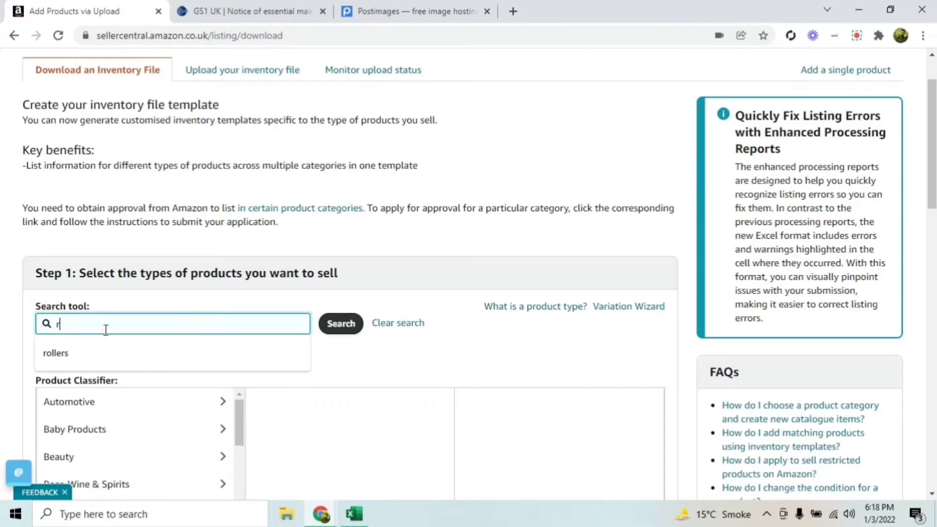
{"action": "type", "text": "oller"}
{"action": "left_click", "coordinate": [338, 326]}
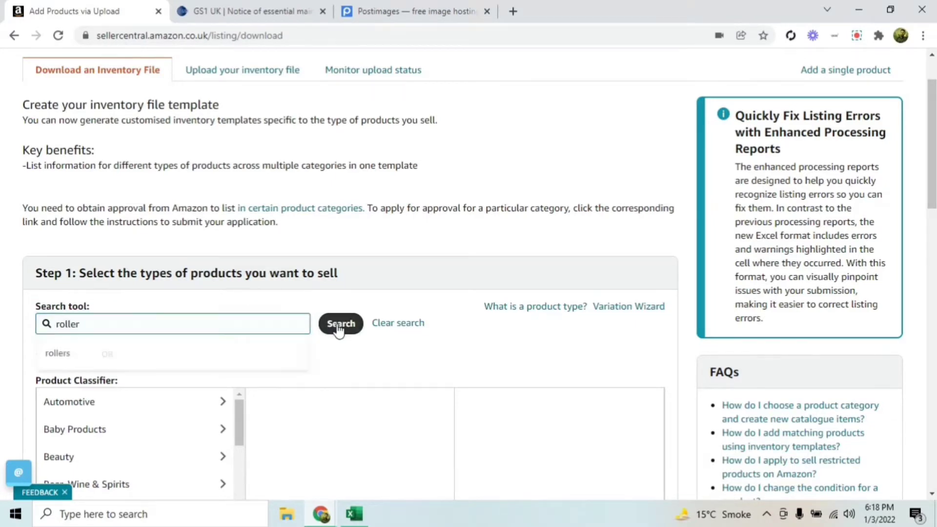
Select the HAIR ROLLER product type classified under Beauty > Hair Care > Styling Tools > Rollers
{"action": "scroll", "coordinate": [359, 360], "scroll_direction": "down", "scroll_amount": 4}
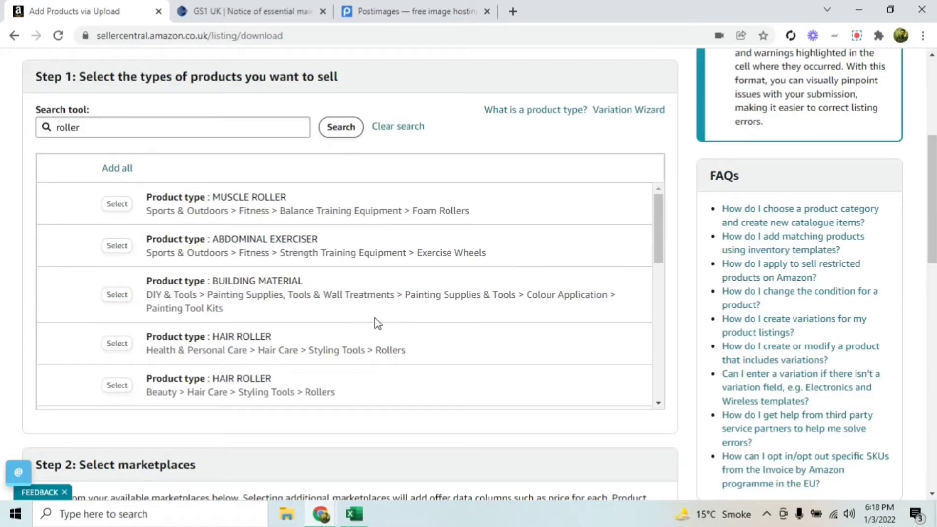
{"action": "scroll", "coordinate": [348, 323], "scroll_direction": "down", "scroll_amount": 2}
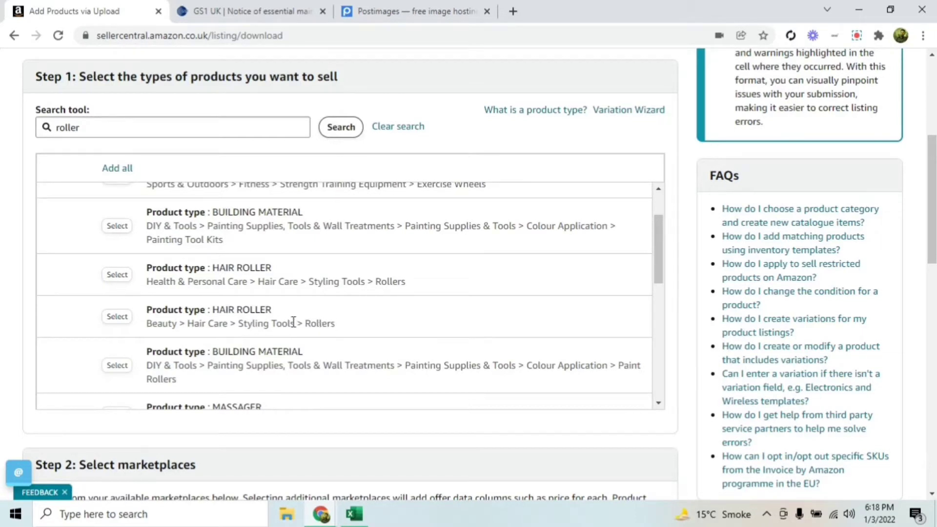
{"action": "left_click_drag", "start_coordinate": [148, 323], "coordinate": [332, 325]}
{"action": "left_click", "coordinate": [383, 326]}
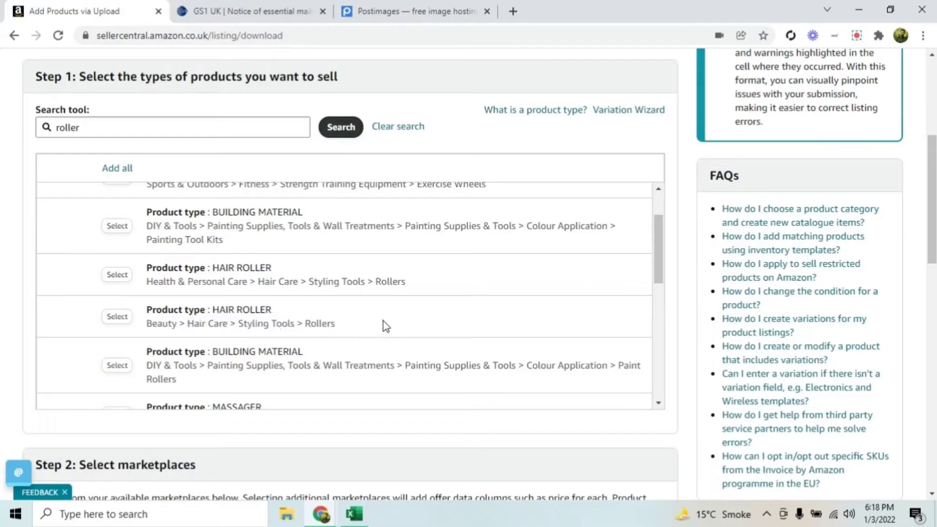
{"action": "left_click", "coordinate": [119, 319]}
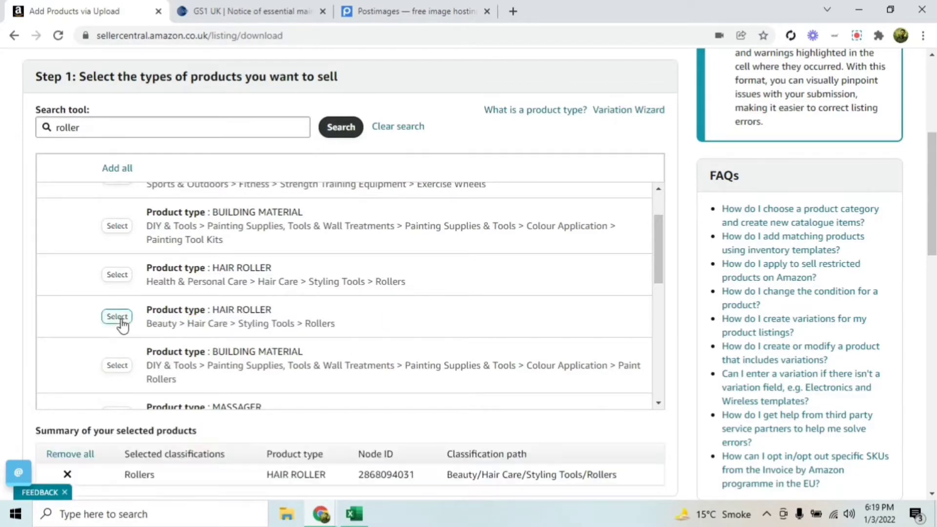
Generate the inventory file template in Advanced mode for the selected Rollers classification
{"action": "scroll", "coordinate": [153, 326], "scroll_direction": "down", "scroll_amount": 2}
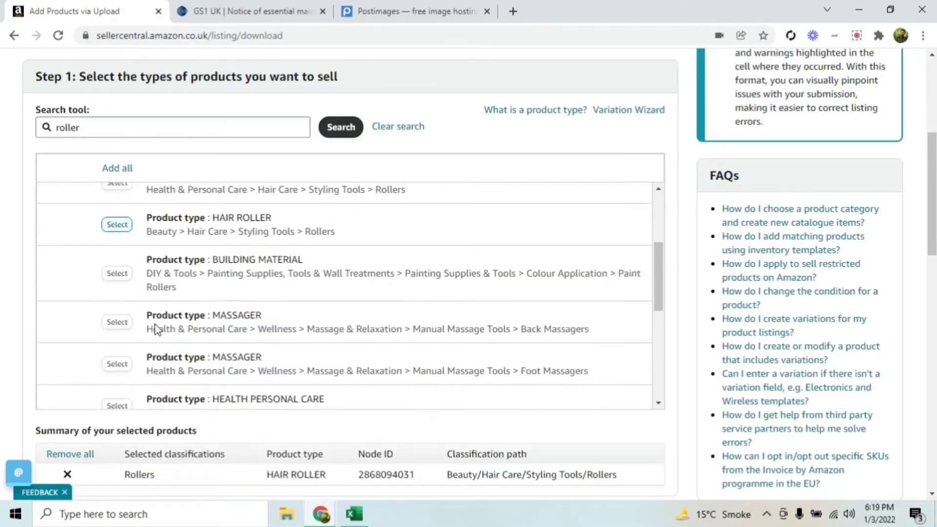
{"action": "scroll", "coordinate": [155, 329], "scroll_direction": "down", "scroll_amount": 3}
{"action": "scroll", "coordinate": [95, 427], "scroll_direction": "down", "scroll_amount": 3}
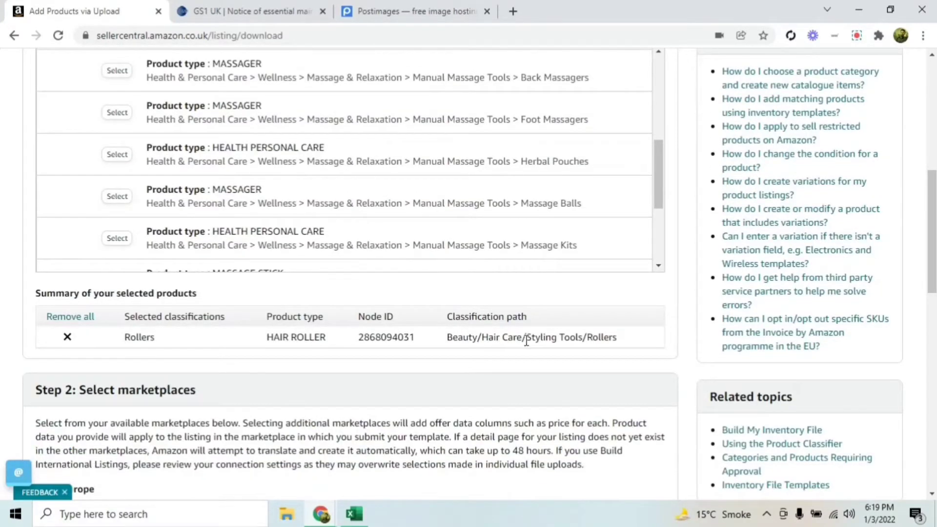
{"action": "scroll", "coordinate": [526, 342], "scroll_direction": "down", "scroll_amount": 11}
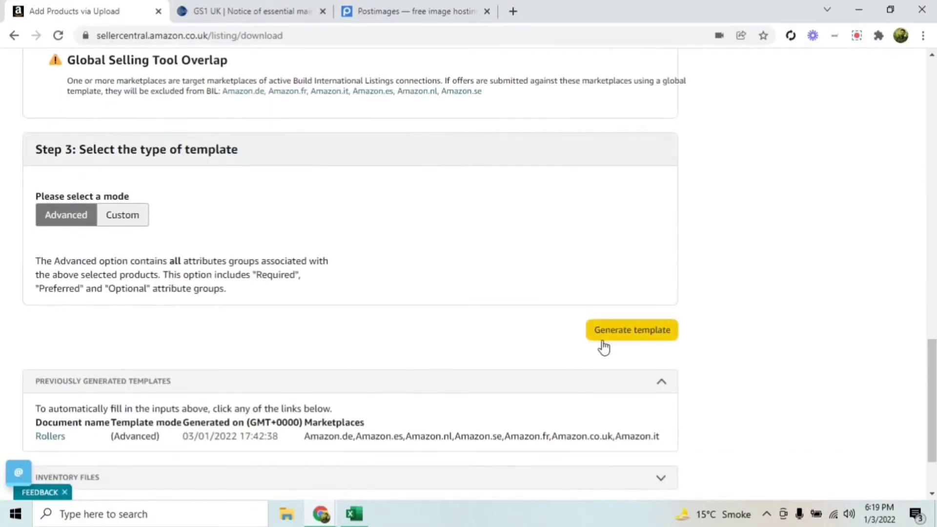
{"action": "left_click", "coordinate": [616, 332]}
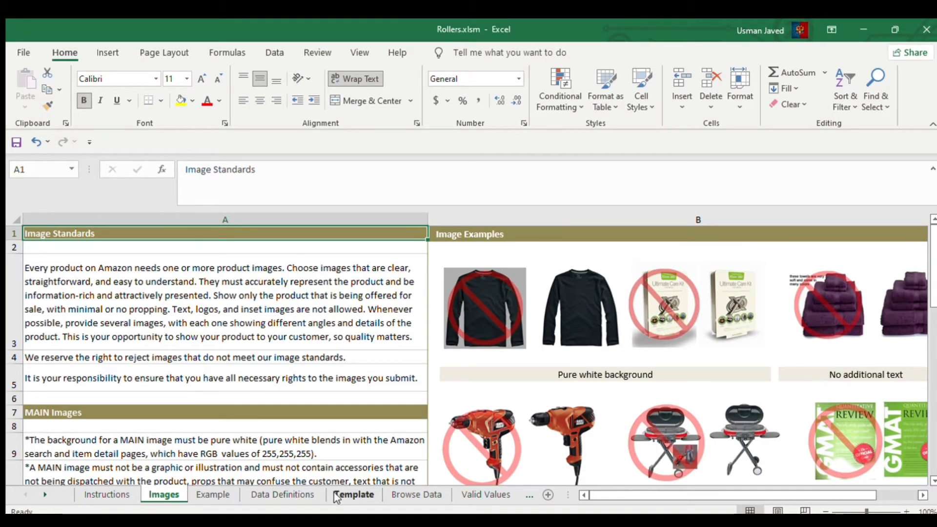
On the Template sheet of Rollers.xlsm in Excel, set the product type in A4 to hairroller
{"action": "left_click", "coordinate": [354, 494]}
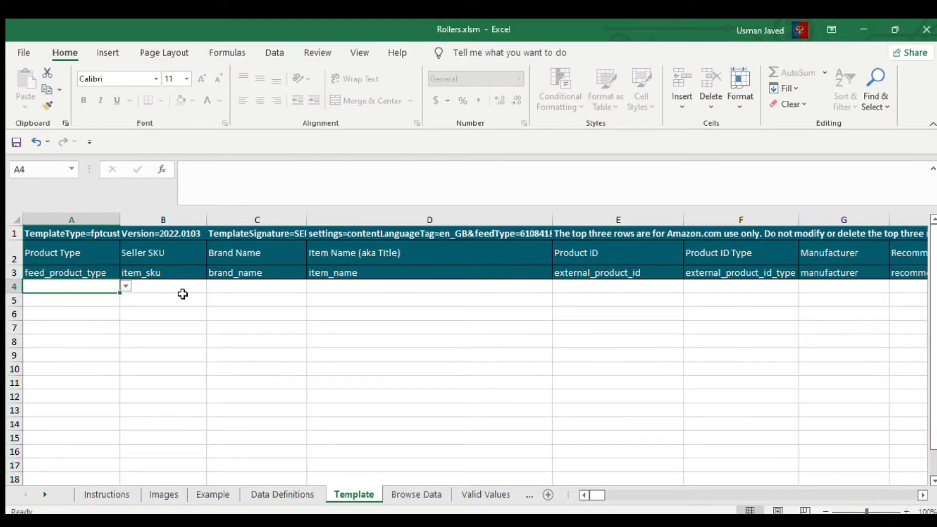
{"action": "left_click", "coordinate": [140, 230]}
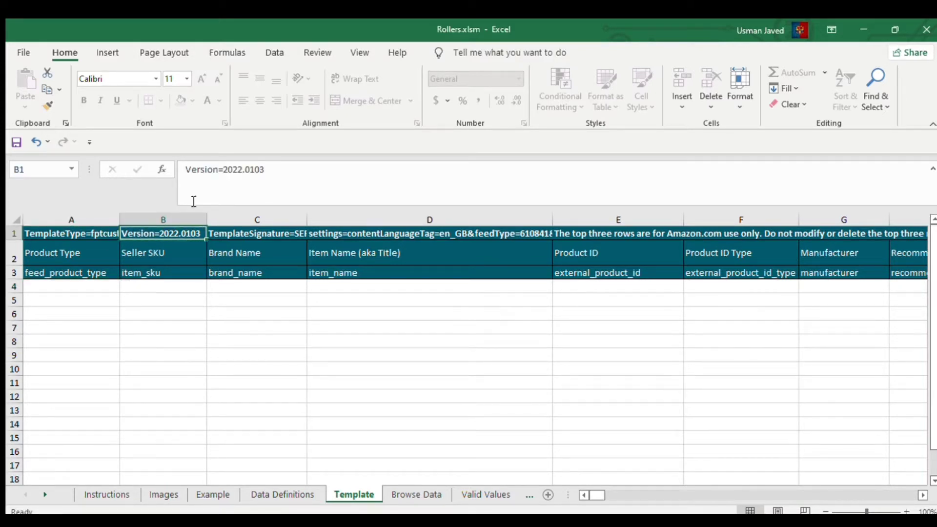
{"action": "left_click", "coordinate": [96, 286]}
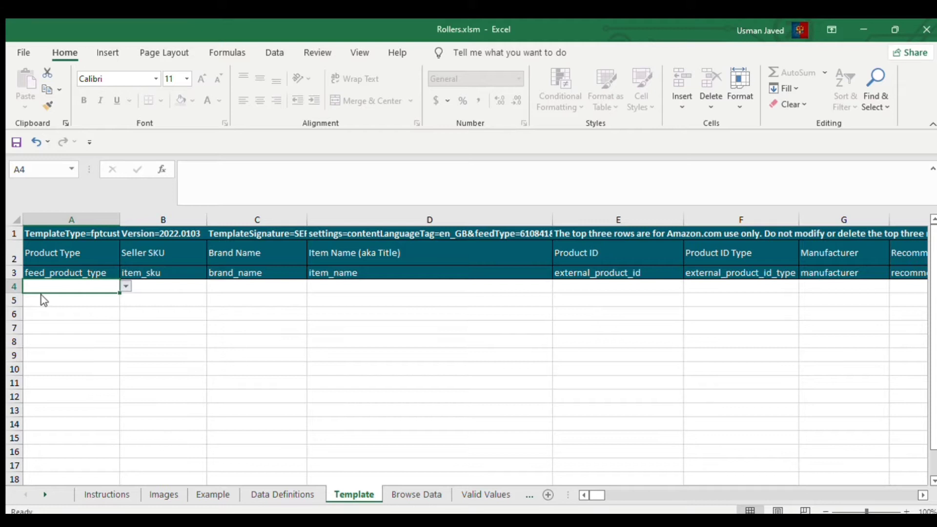
{"action": "type", "text": "hairroller"}
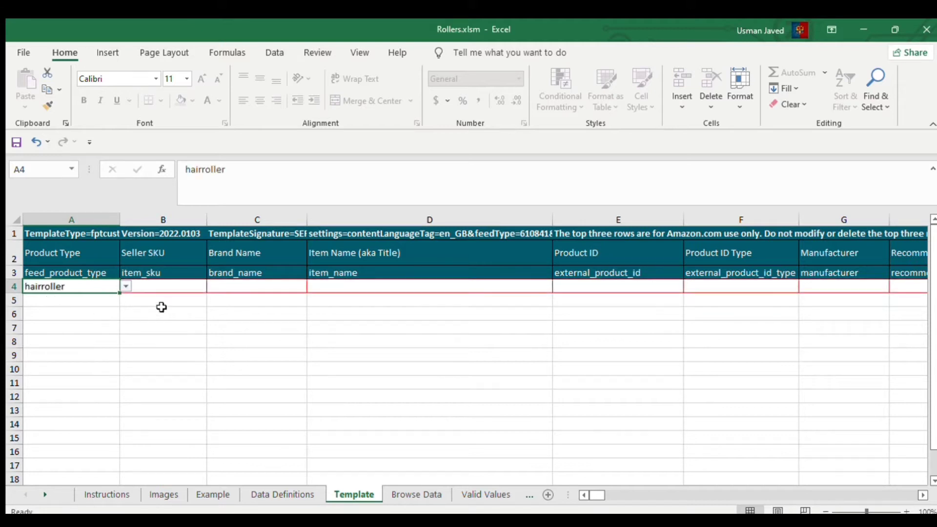
Enter 100UZ as the seller SKU in B4
{"action": "key", "text": "Tab"}
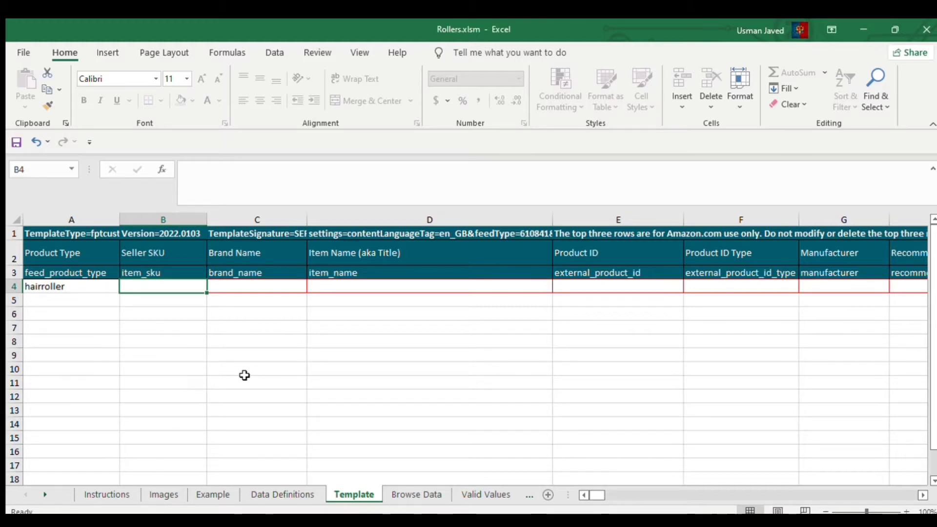
{"action": "type", "text": "100"}
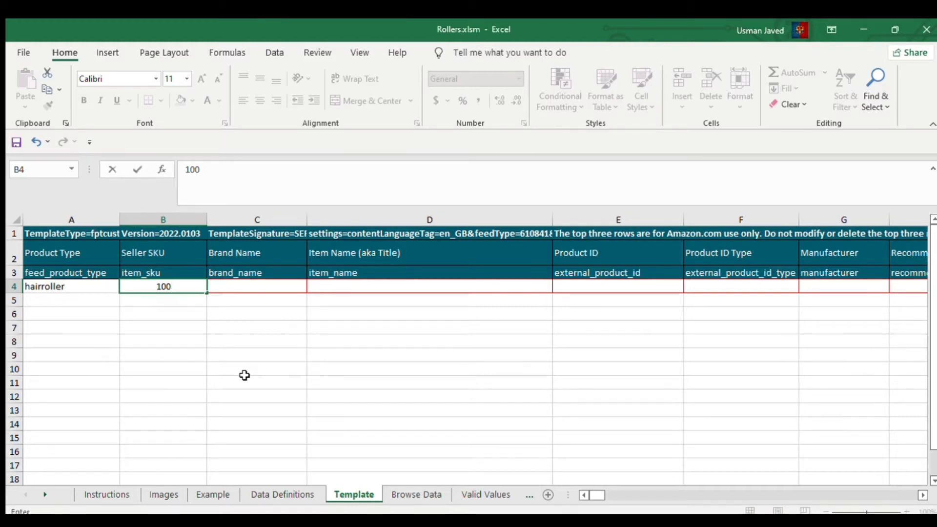
{"action": "type", "text": "UZ"}
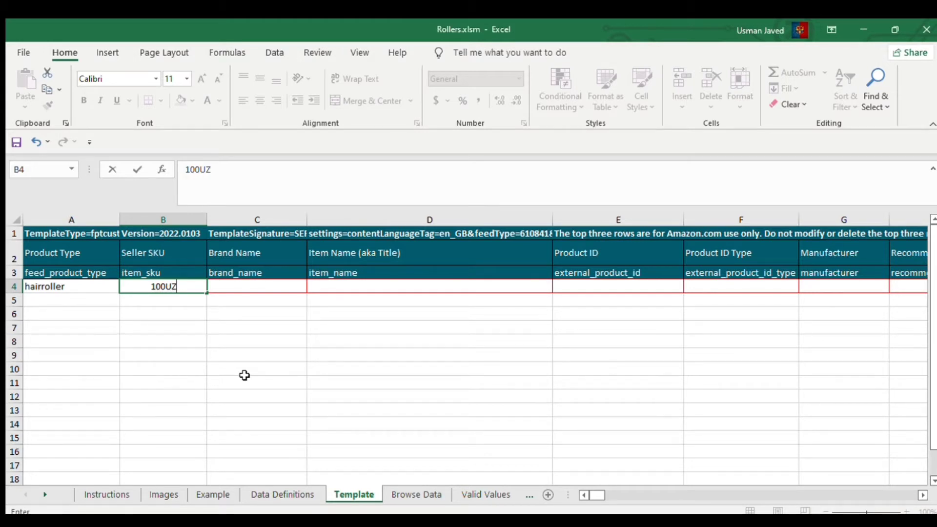
{"action": "key", "text": "Return"}
Set the brand name in C4 to CurlZify
{"action": "left_click", "coordinate": [226, 291]}
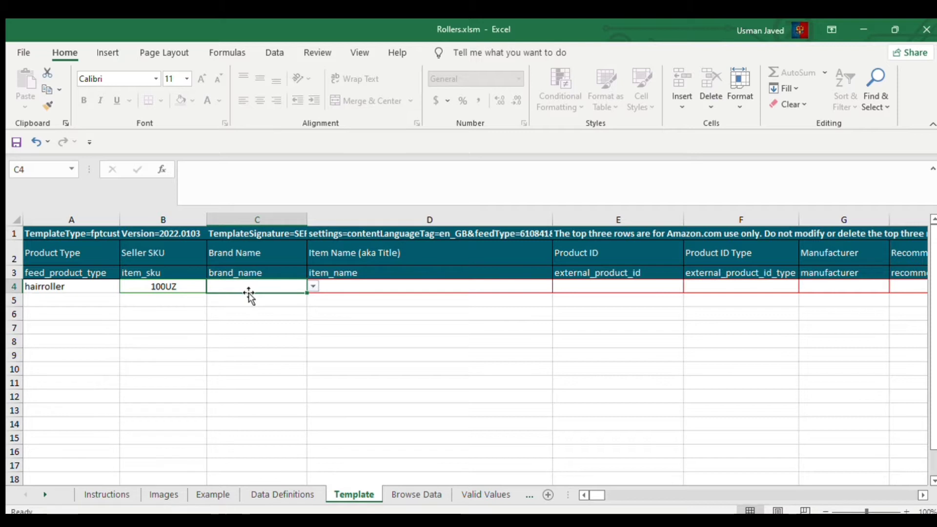
{"action": "left_click", "coordinate": [256, 324]}
{"action": "left_click", "coordinate": [253, 287]}
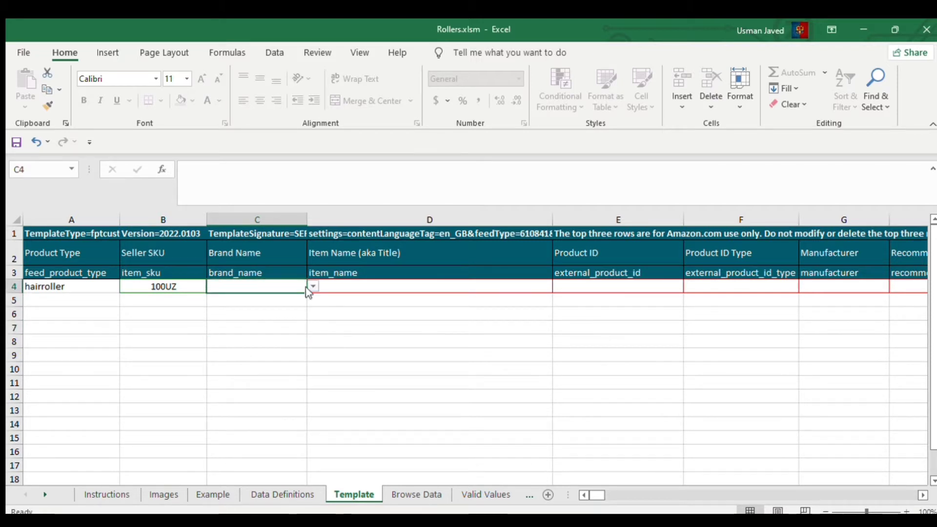
{"action": "type", "text": "CurlZify"}
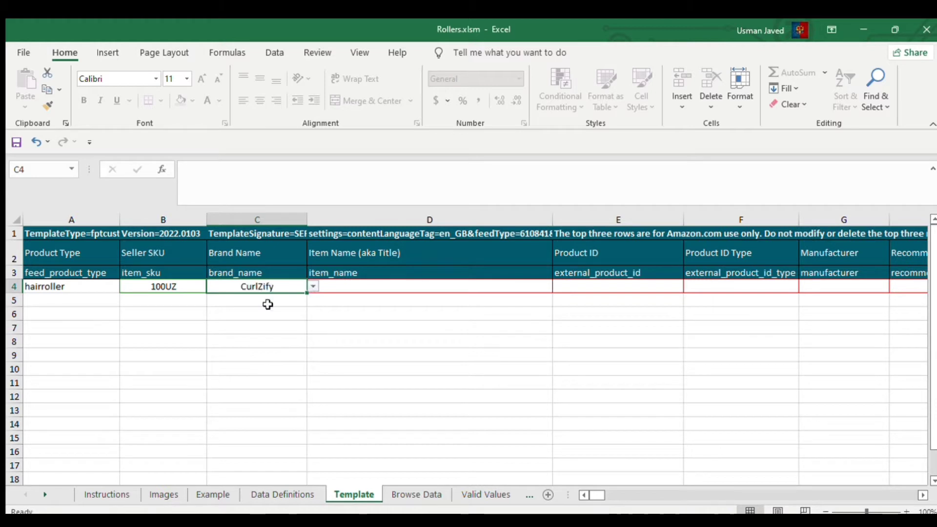
{"action": "left_click", "coordinate": [251, 312]}
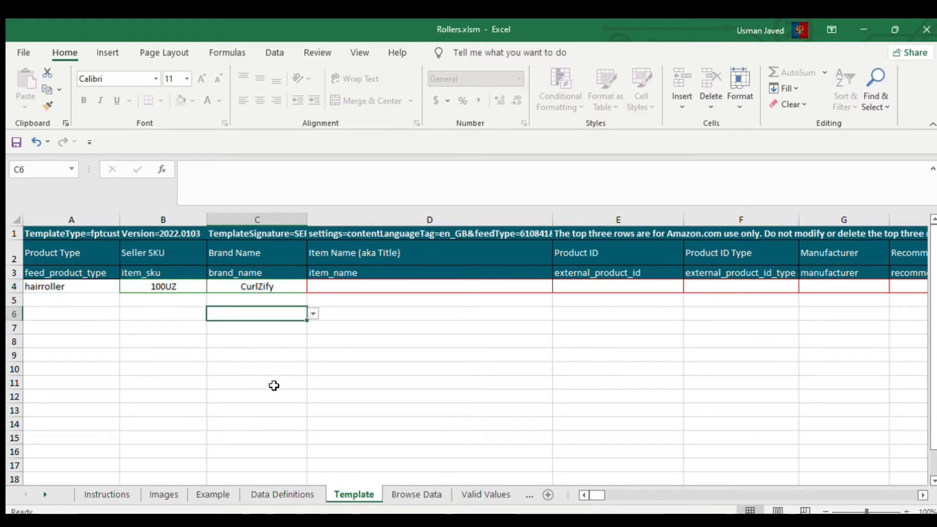
Replace the brand name in C4 with Generic
{"action": "left_click", "coordinate": [286, 287]}
{"action": "double_click", "coordinate": [288, 286]}
{"action": "left_click_drag", "start_coordinate": [288, 287], "coordinate": [210, 287]}
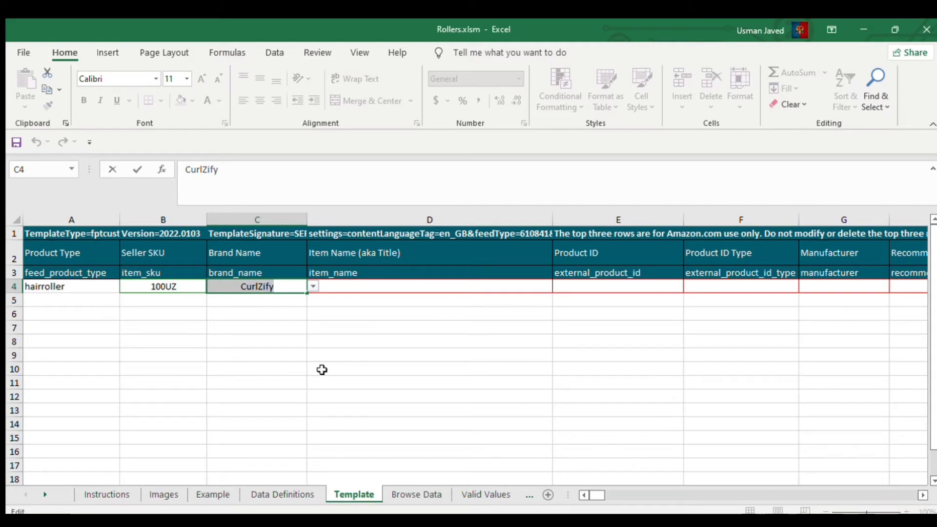
{"action": "type", "text": "Generic"}
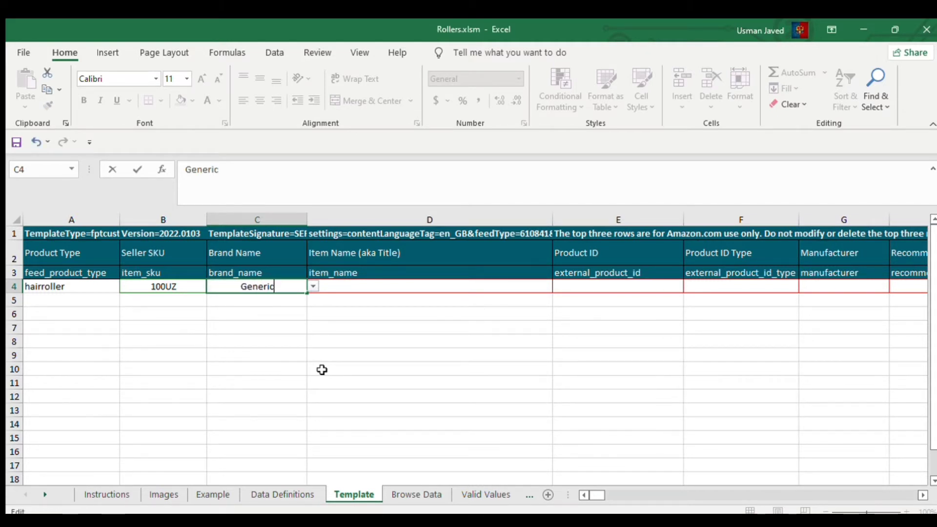
{"action": "key", "text": "Return"}
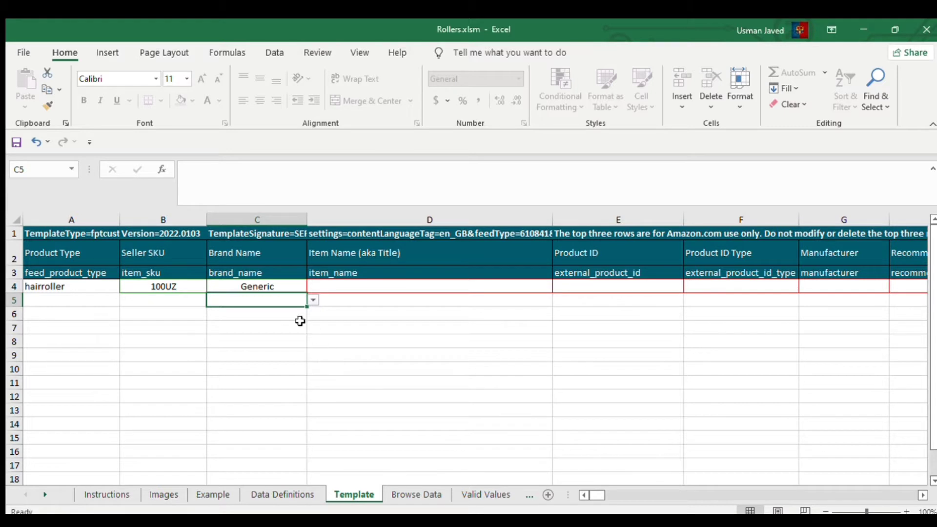
Clear the Generic entry in C4 and choose CurlZify as the brand name from the allowed values
{"action": "left_click", "coordinate": [277, 287]}
{"action": "double_click", "coordinate": [277, 287]}
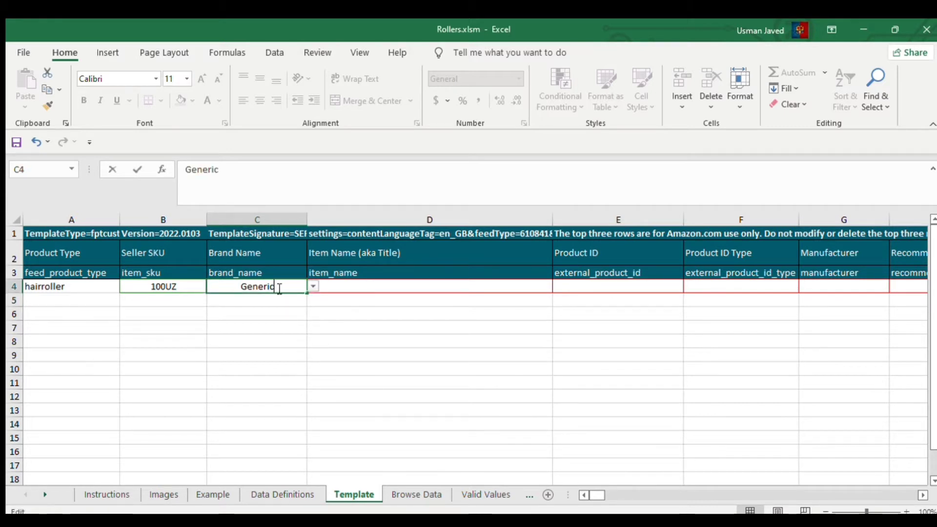
{"action": "left_click_drag", "start_coordinate": [277, 287], "coordinate": [238, 287]}
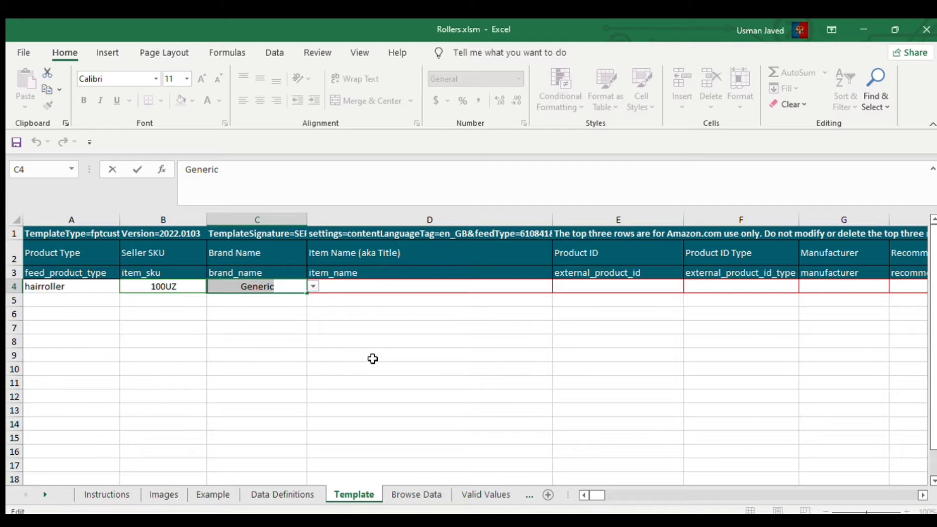
{"action": "key", "text": "BackSpace"}
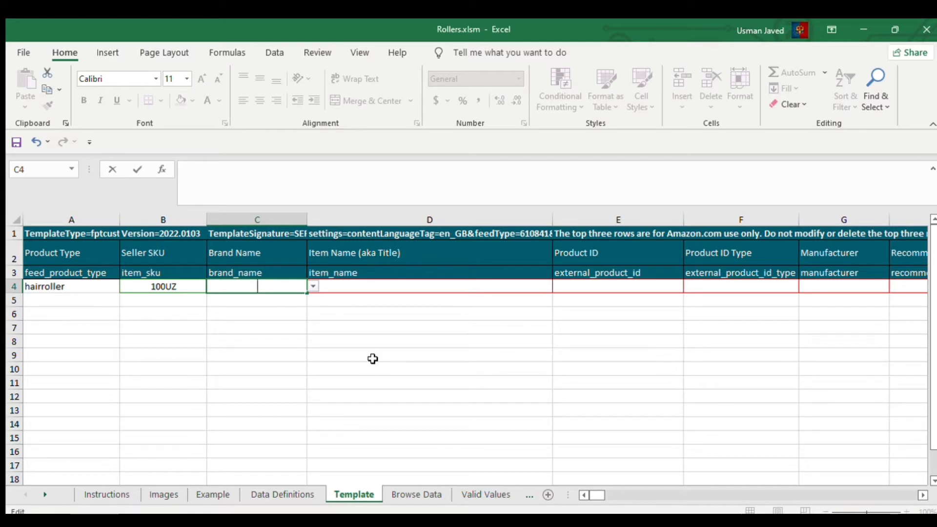
{"action": "left_click", "coordinate": [312, 287]}
{"action": "left_click", "coordinate": [312, 287]}
{"action": "left_click", "coordinate": [271, 299]}
{"action": "left_click", "coordinate": [320, 337]}
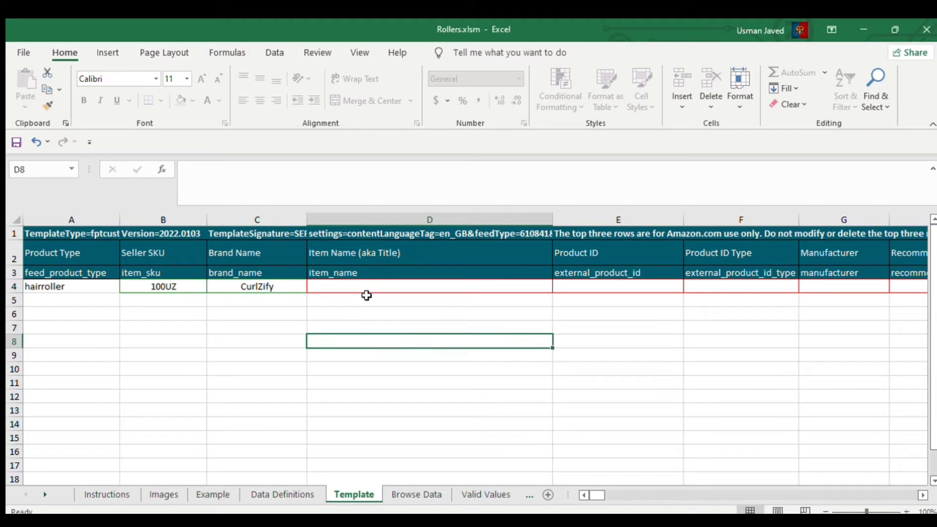
Enter "Product Title" as the item name in D4
{"action": "left_click", "coordinate": [364, 286]}
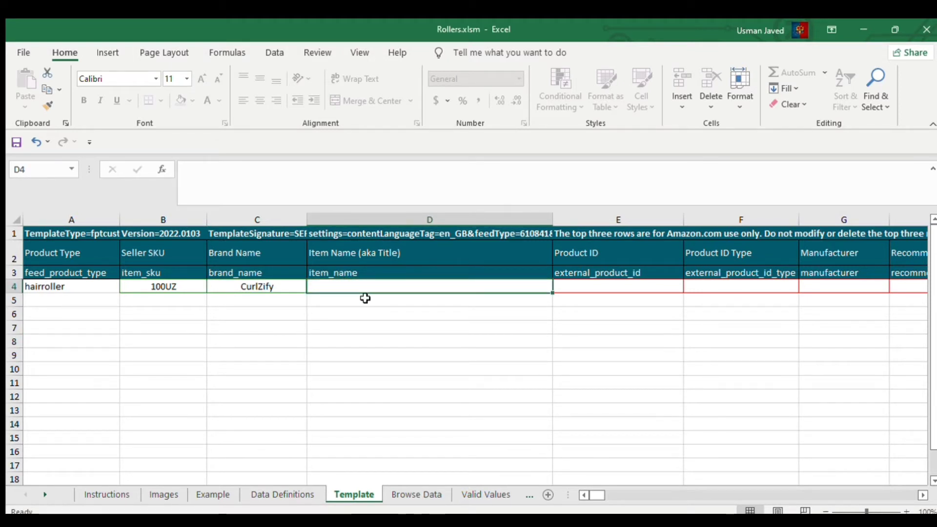
{"action": "type", "text": "Product"}
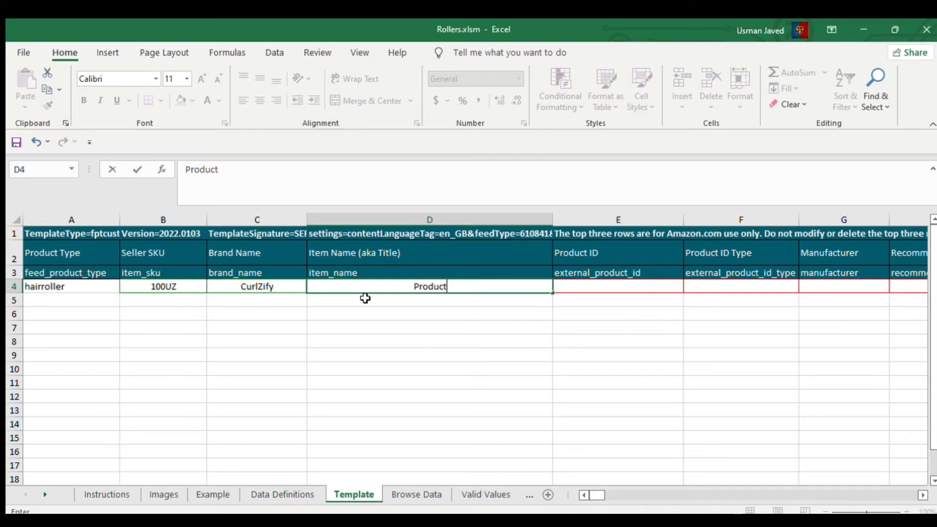
{"action": "type", "text": " Title"}
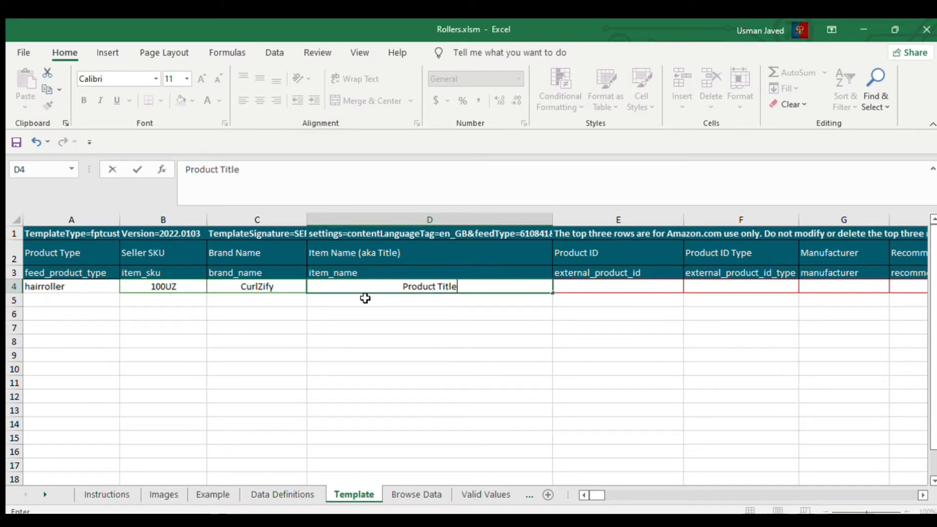
Commit the item name in D4 and go to the Product ID cell E4
{"action": "key", "text": "Return"}
{"action": "left_click", "coordinate": [576, 284]}
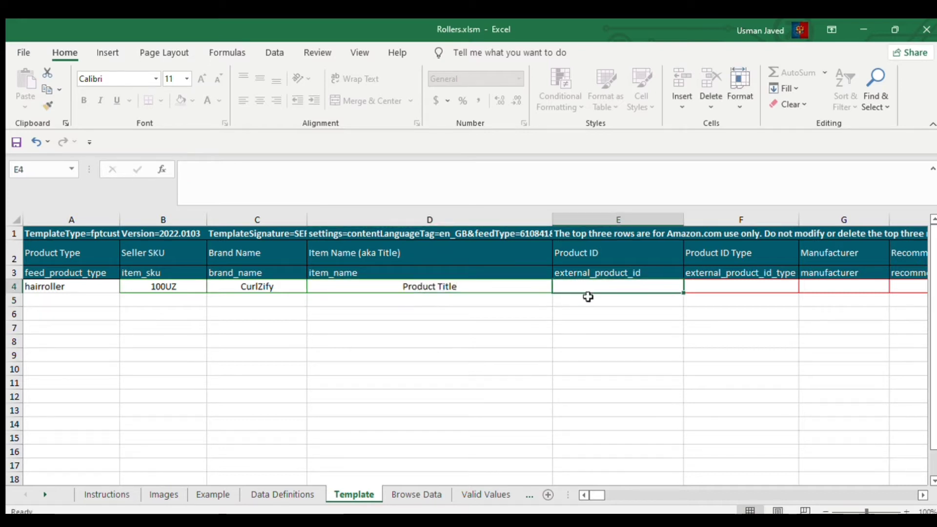
{"action": "left_click", "coordinate": [923, 495]}
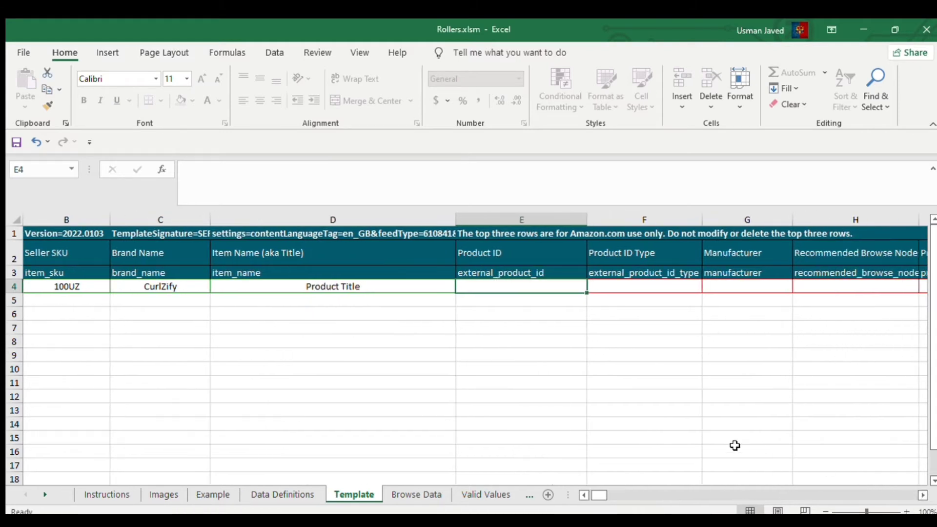
{"action": "left_click", "coordinate": [922, 495]}
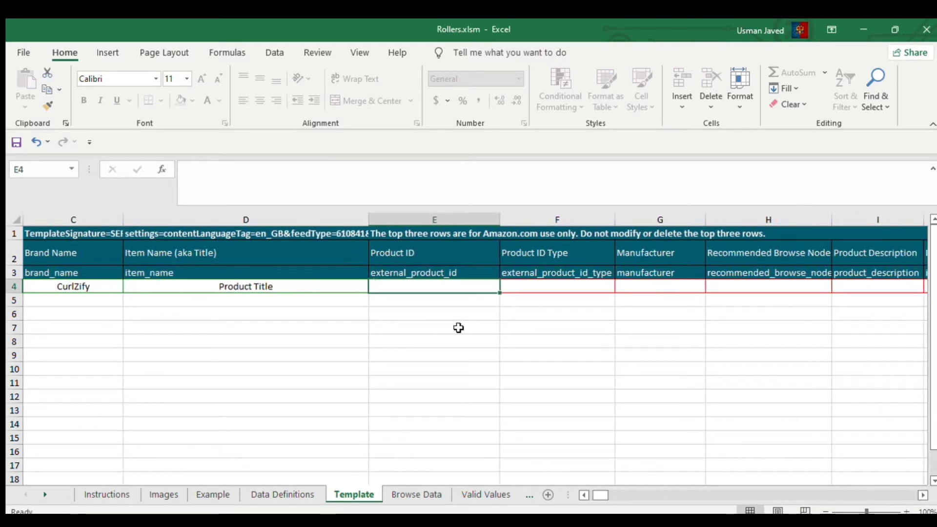
{"action": "double_click", "coordinate": [390, 287]}
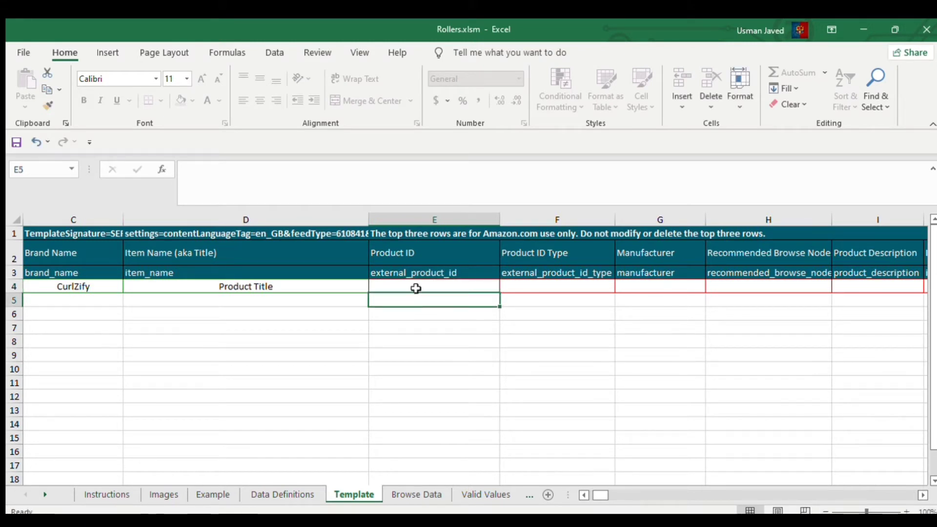
{"action": "key", "text": "Escape"}
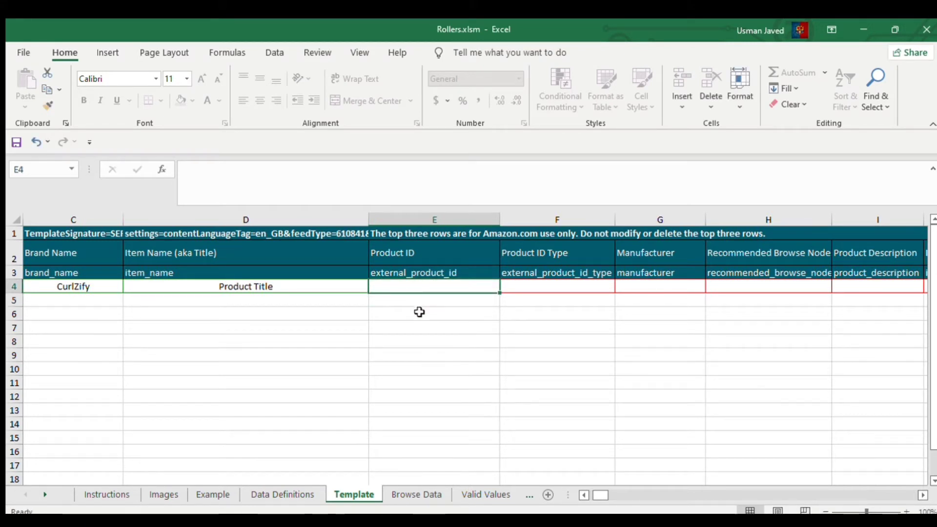
{"action": "double_click", "coordinate": [445, 286]}
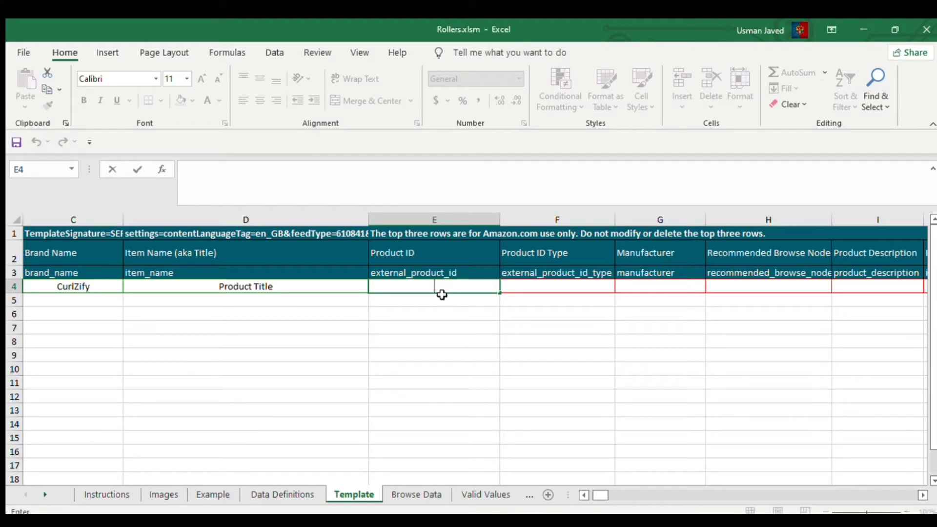
{"action": "key", "text": "Return"}
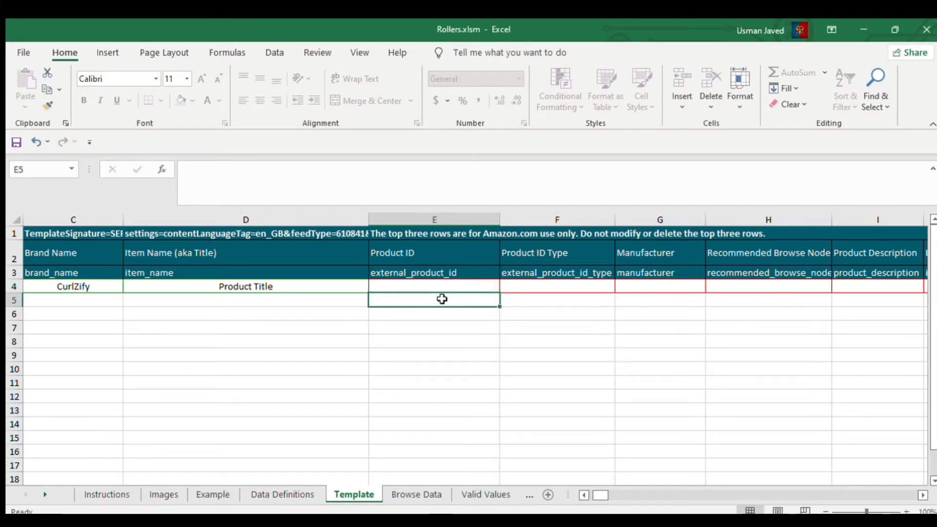
{"action": "left_click", "coordinate": [470, 284]}
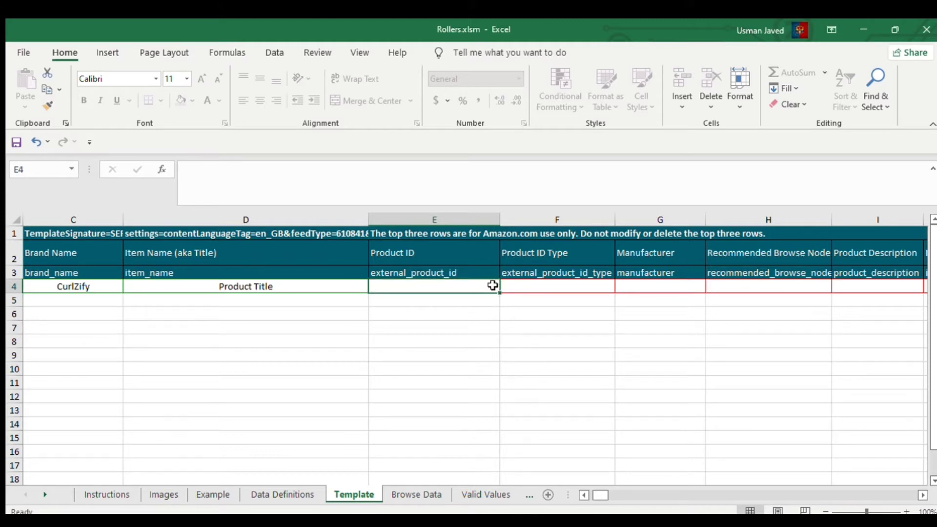
{"action": "left_click", "coordinate": [527, 285]}
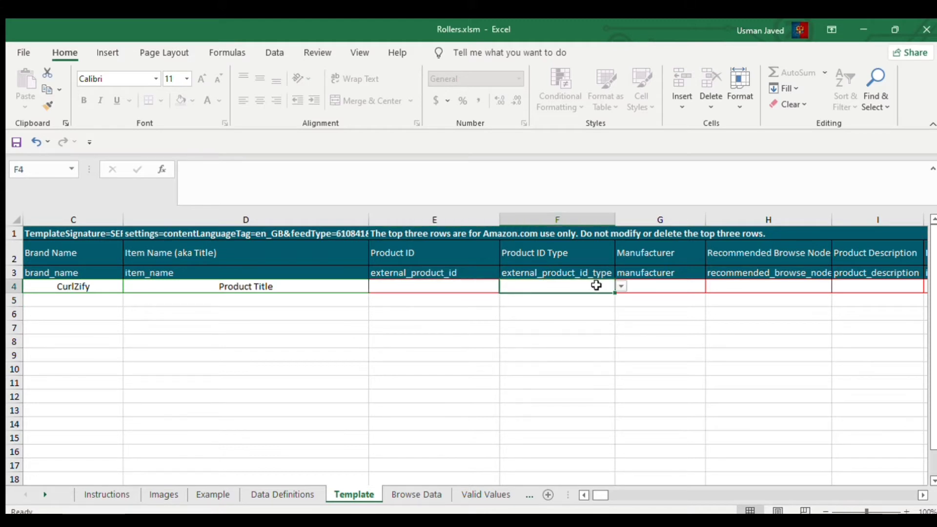
{"action": "left_click", "coordinate": [430, 285]}
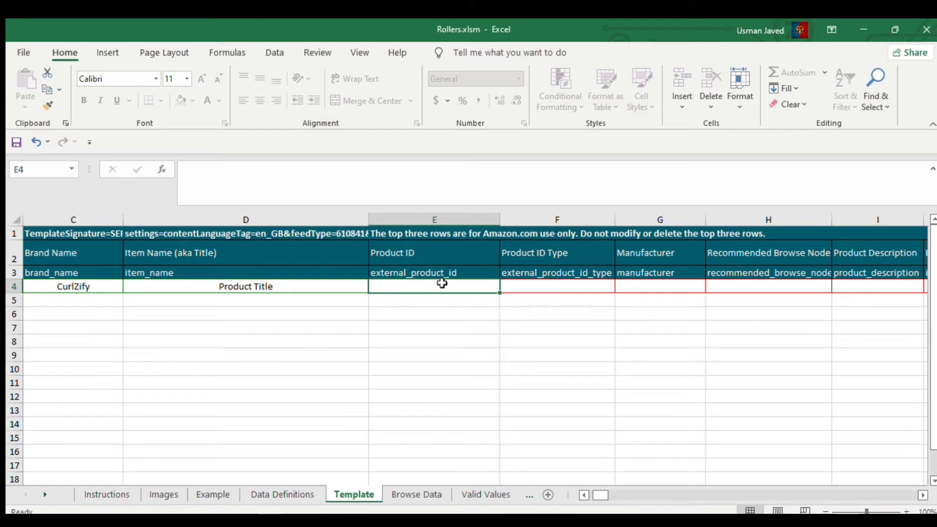
Set the product ID type in F4 to EAN
{"action": "left_click", "coordinate": [566, 288]}
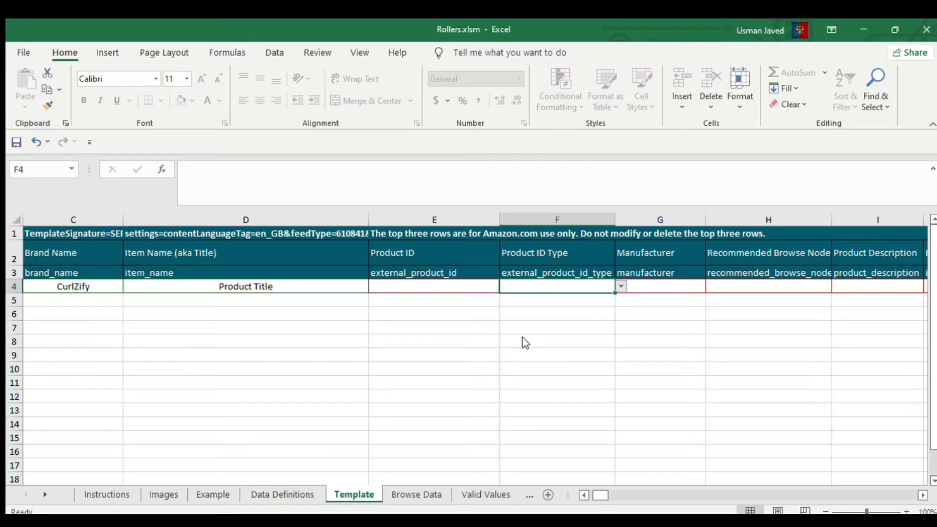
{"action": "type", "text": "UPC"}
{"action": "left_click", "coordinate": [420, 285]}
{"action": "left_click", "coordinate": [588, 284]}
{"action": "type", "text": "EAN"}
{"action": "key", "text": "ctrl+Return"}
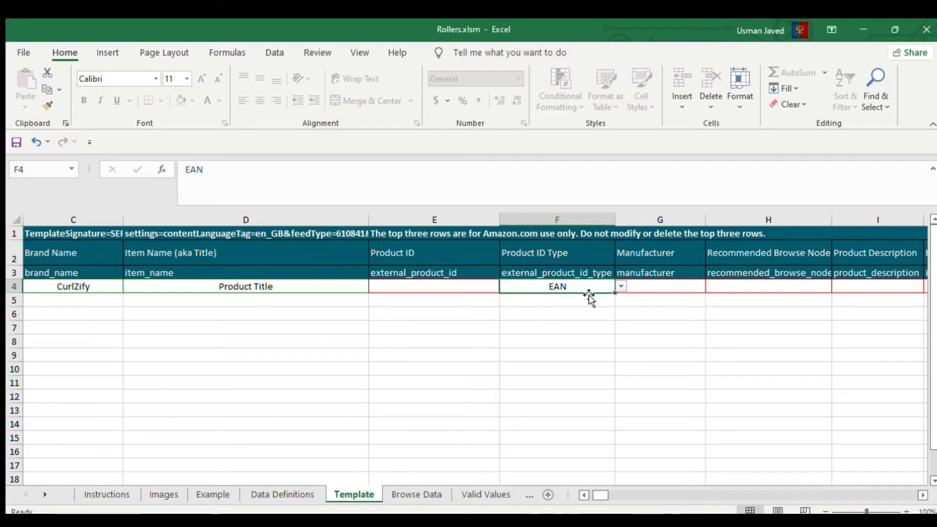
{"action": "left_click", "coordinate": [439, 286]}
{"action": "type", "text": "12"}
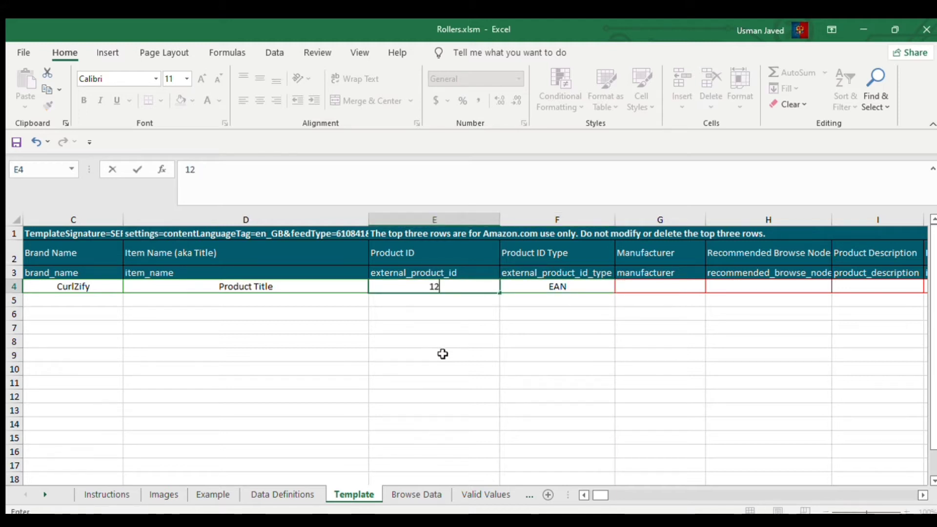
{"action": "type", "text": "345678"}
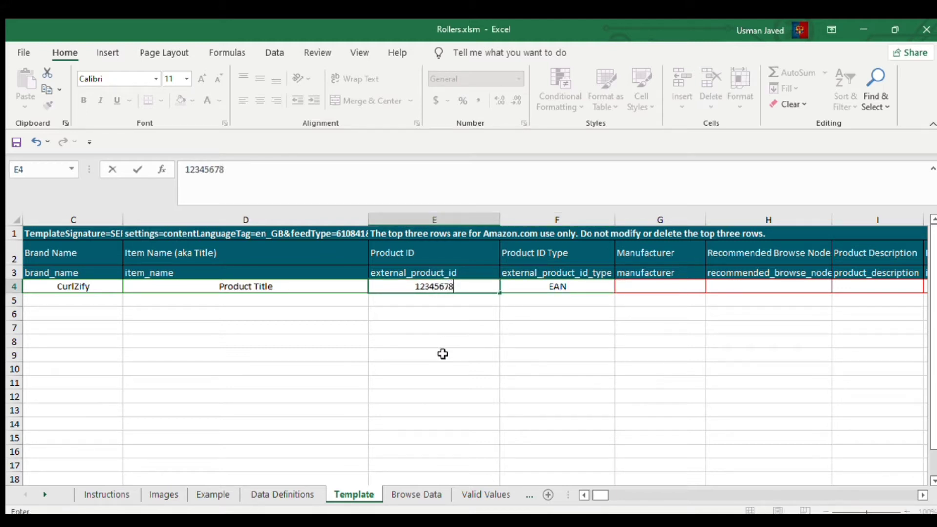
{"action": "type", "text": "890"}
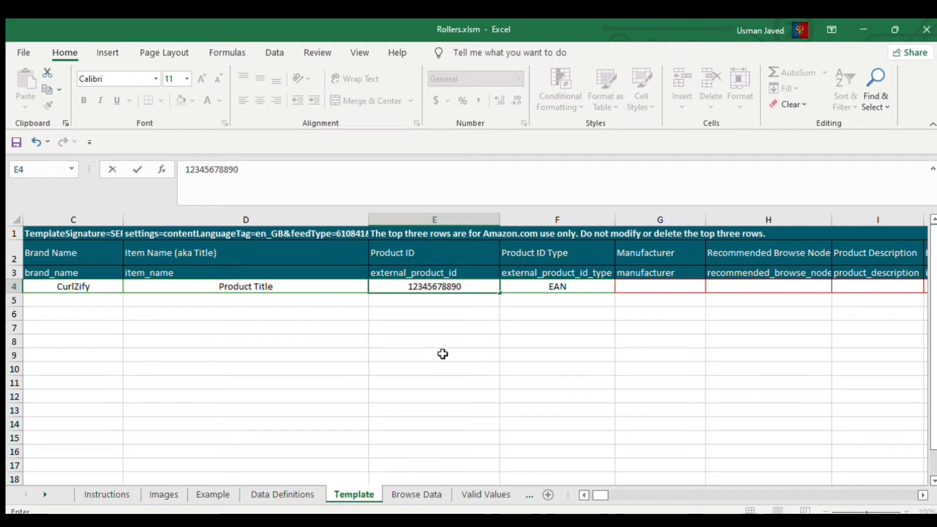
{"action": "key", "text": "Return"}
Enter the note "gs1" in E6, two rows under the product ID
{"action": "key", "text": "Return"}
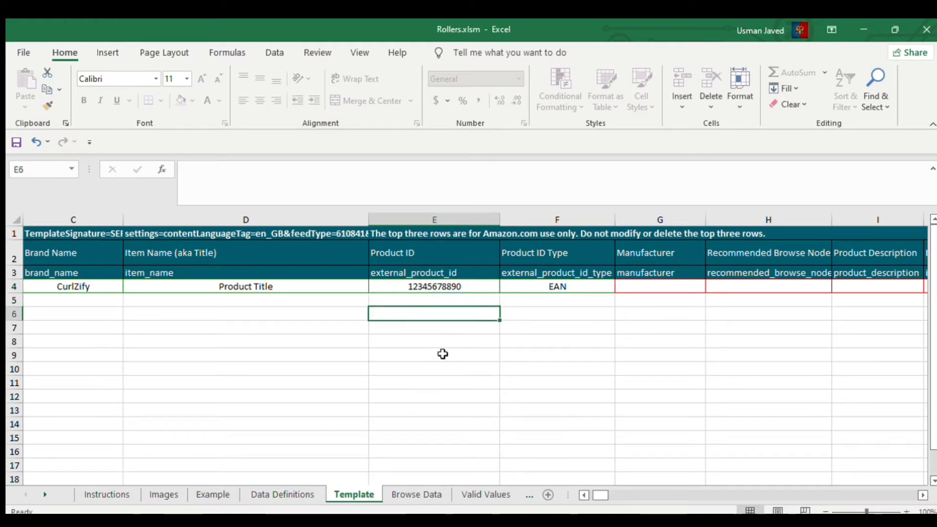
{"action": "type", "text": "gs1"}
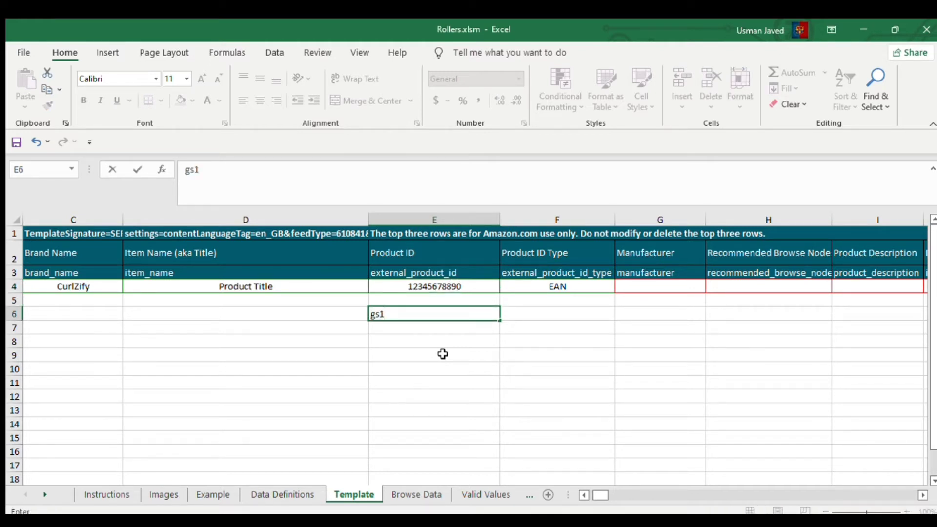
{"action": "key", "text": "Return"}
{"action": "key", "text": "Up"}
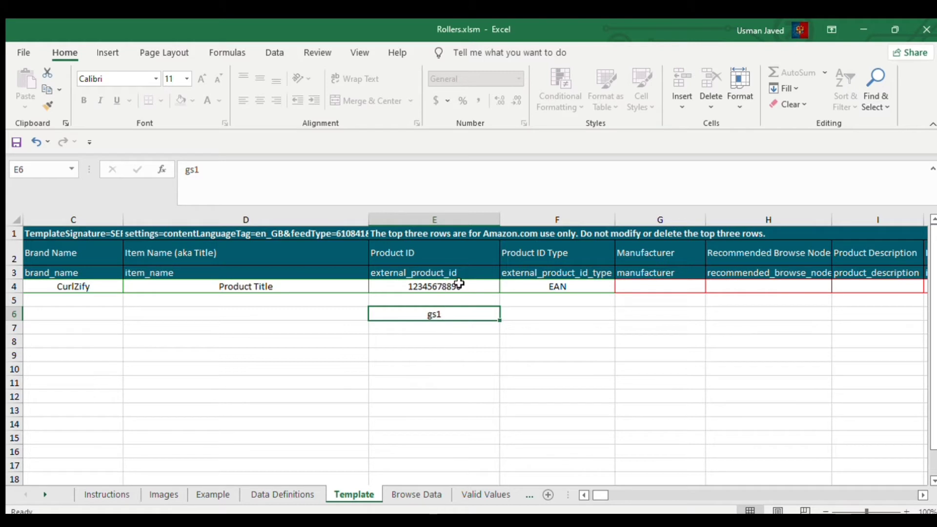
Clear the "gs1" note from E6
{"action": "double_click", "coordinate": [454, 312]}
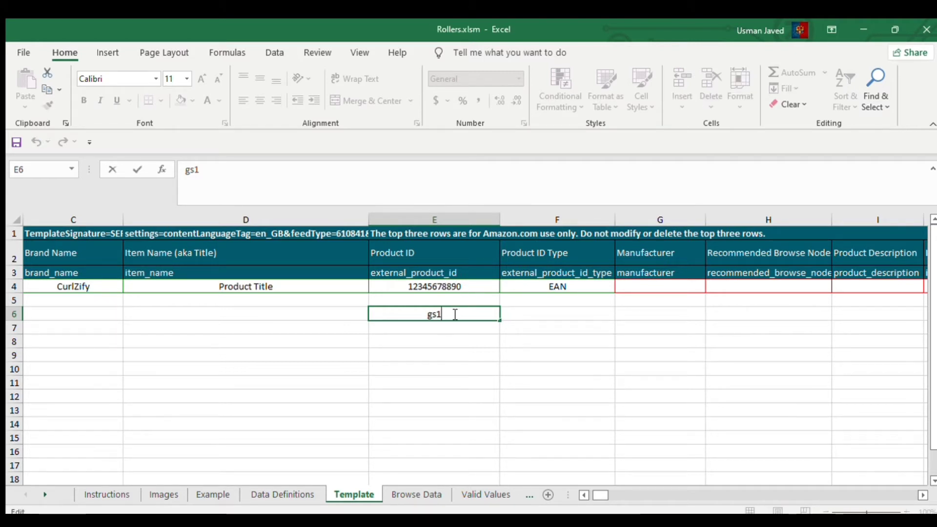
{"action": "key", "text": "BackSpace"}
{"action": "key", "text": "BackSpace"}
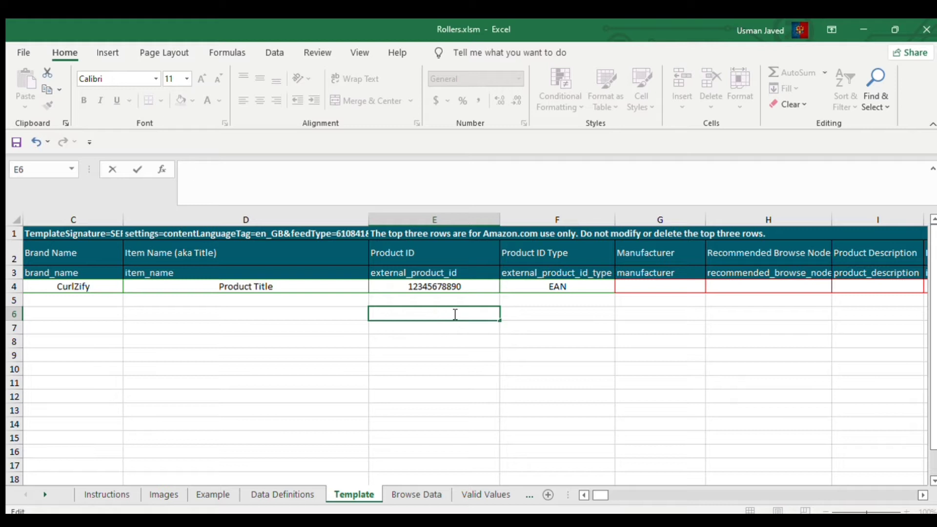
{"action": "left_click", "coordinate": [464, 331]}
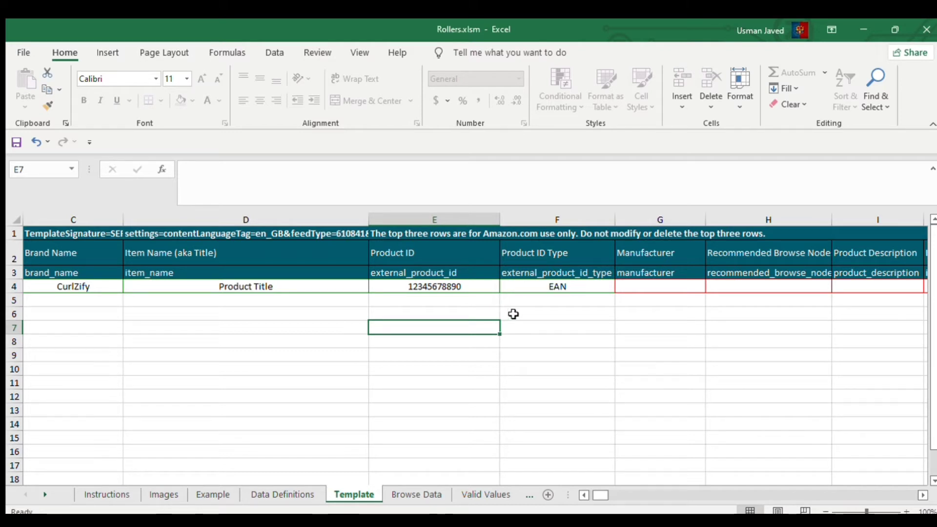
{"action": "left_click", "coordinate": [554, 290]}
{"action": "left_click", "coordinate": [557, 328]}
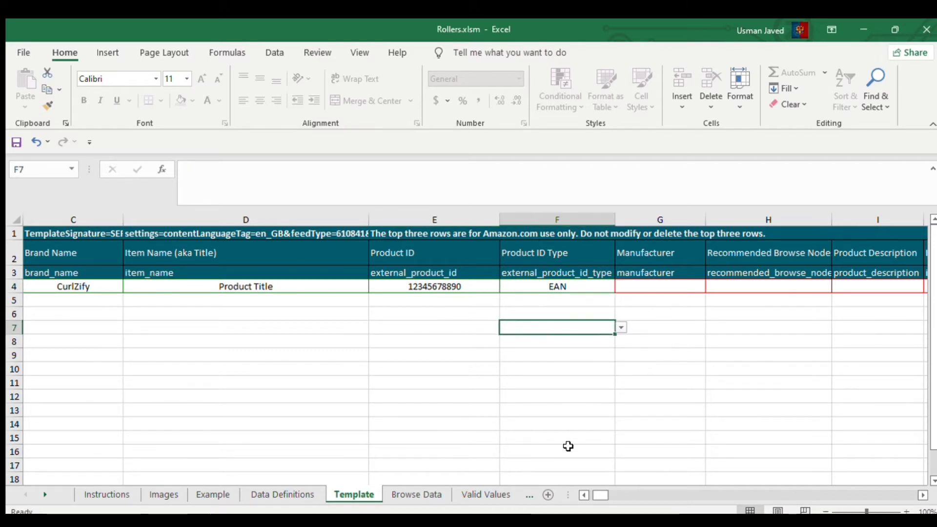
{"action": "left_click", "coordinate": [590, 288]}
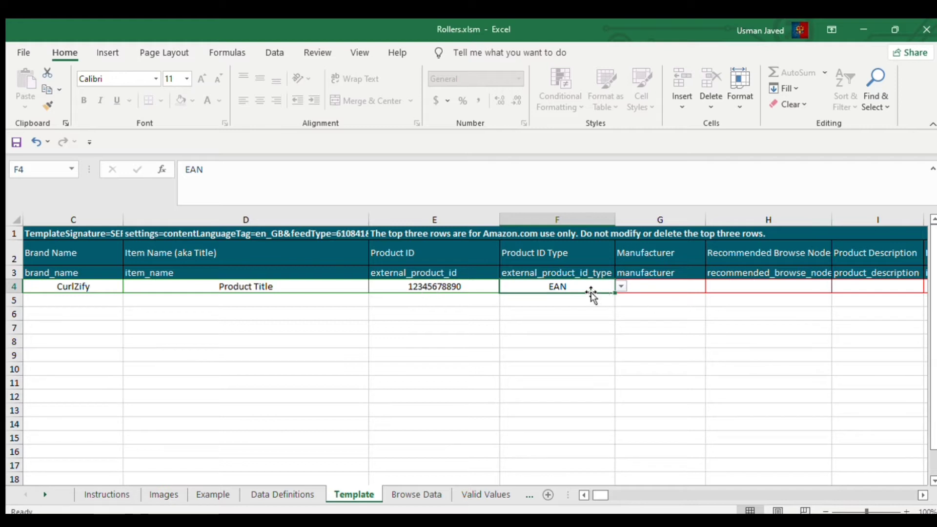
{"action": "left_click", "coordinate": [450, 287]}
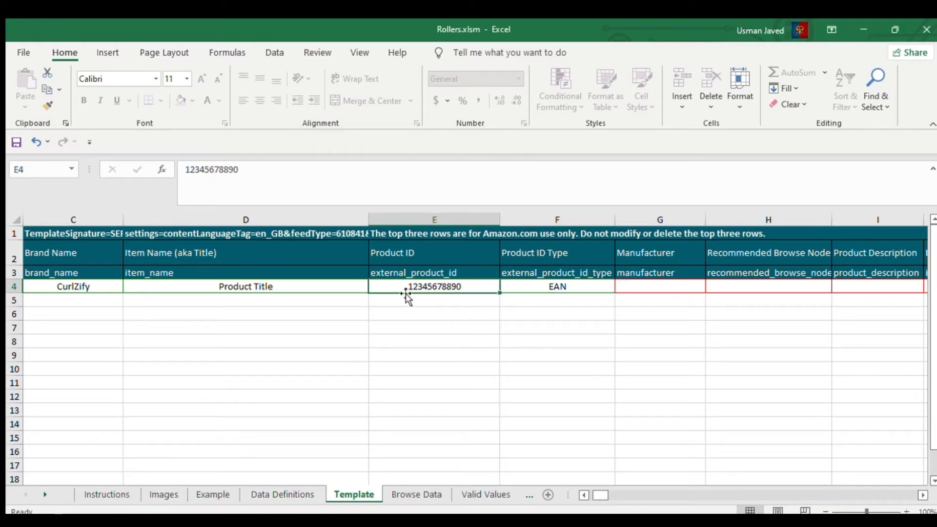
{"action": "left_click", "coordinate": [551, 287]}
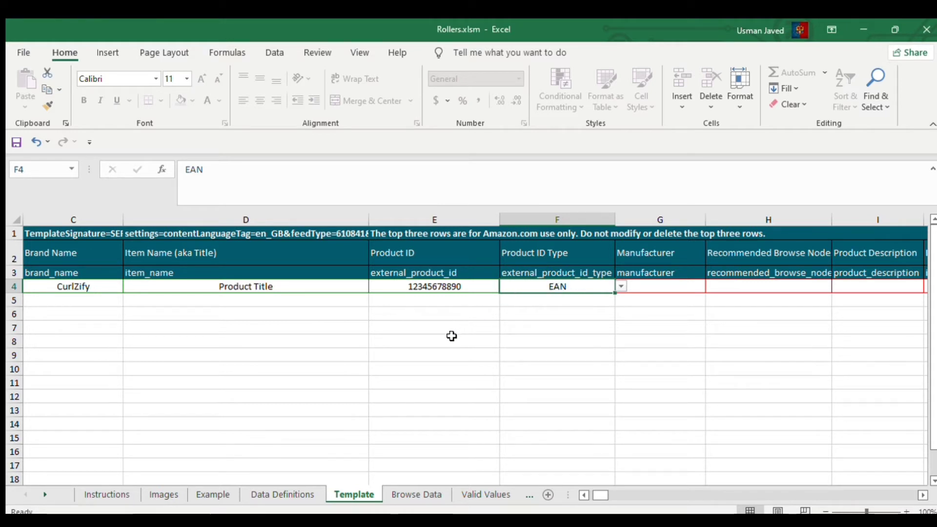
{"action": "left_click", "coordinate": [464, 287]}
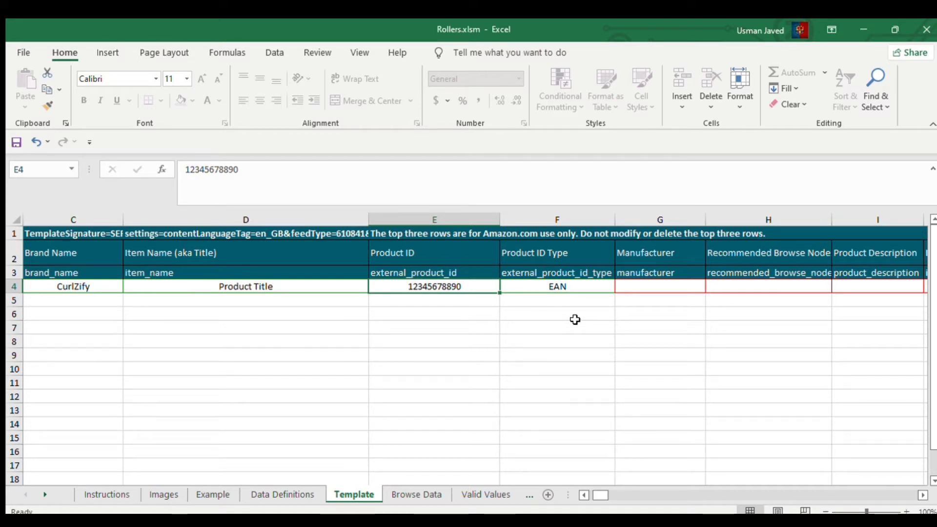
Change the product ID type in F4 to ASIN and open the product ID in E4 for editing
{"action": "left_click", "coordinate": [602, 286]}
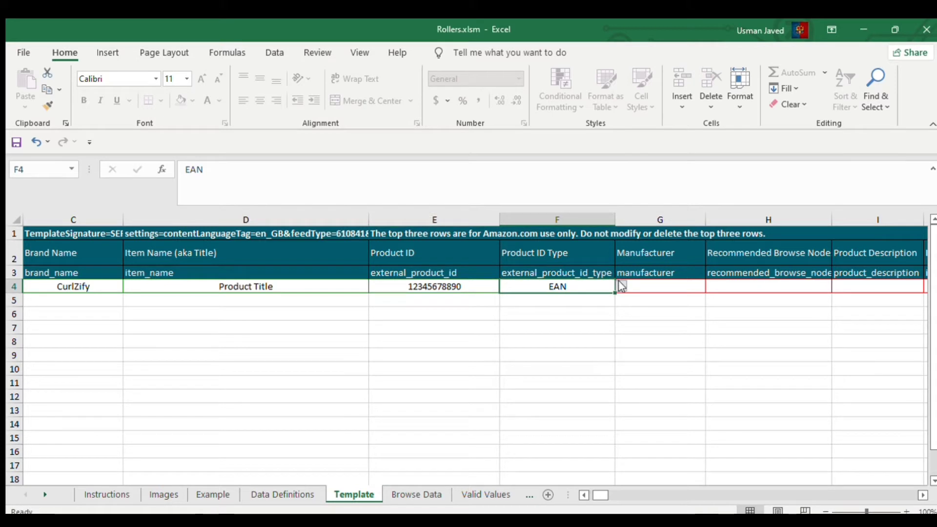
{"action": "left_click", "coordinate": [621, 286]}
{"action": "left_click", "coordinate": [527, 350]}
{"action": "left_click", "coordinate": [460, 286]}
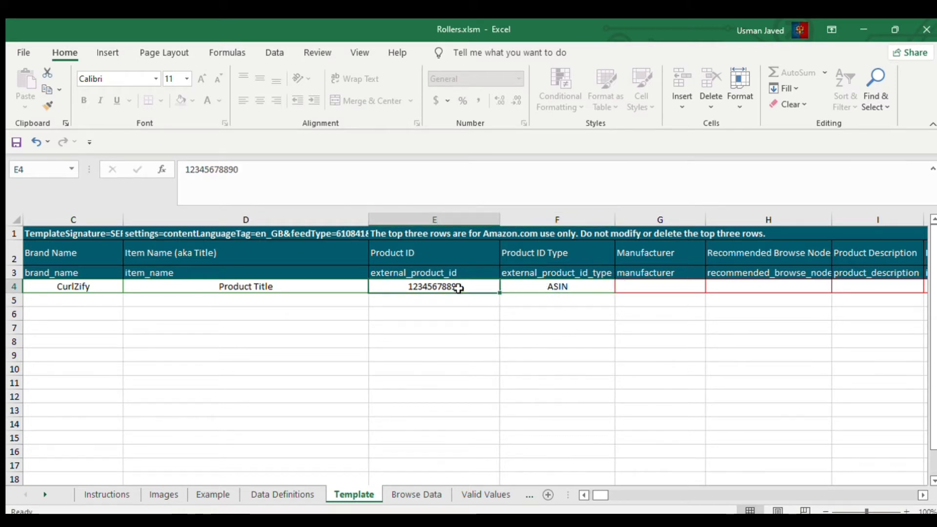
{"action": "double_click", "coordinate": [448, 286]}
{"action": "double_click", "coordinate": [448, 287]}
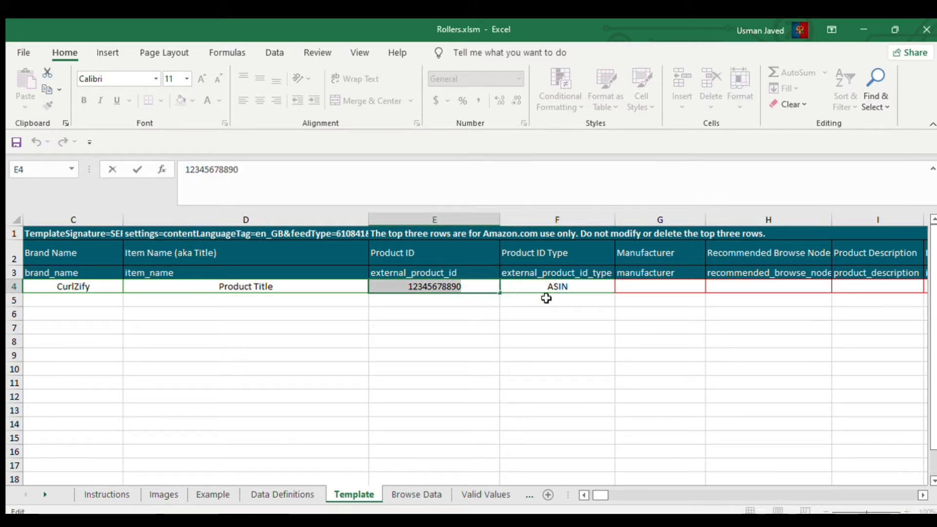
Leave the product ID unedited and switch the product ID type in F4 back to EAN
{"action": "left_click", "coordinate": [576, 287]}
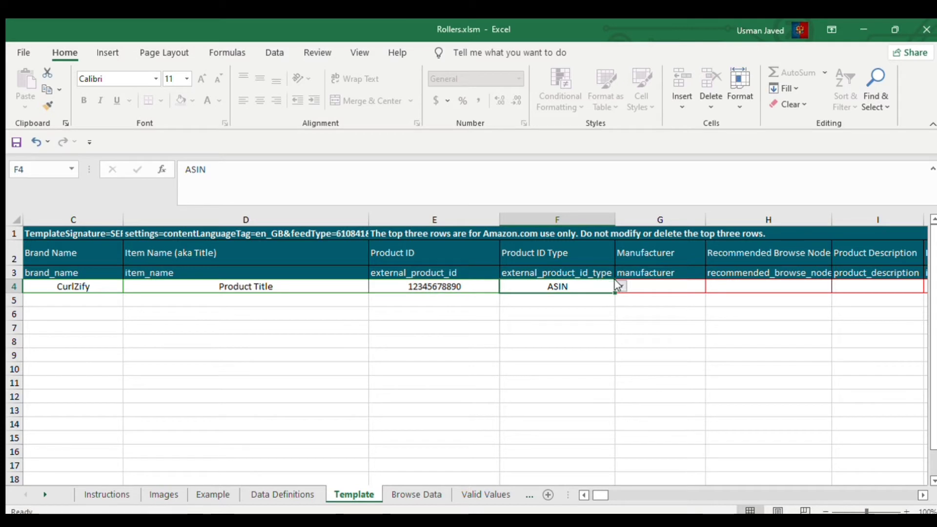
{"action": "type", "text": "EAN"}
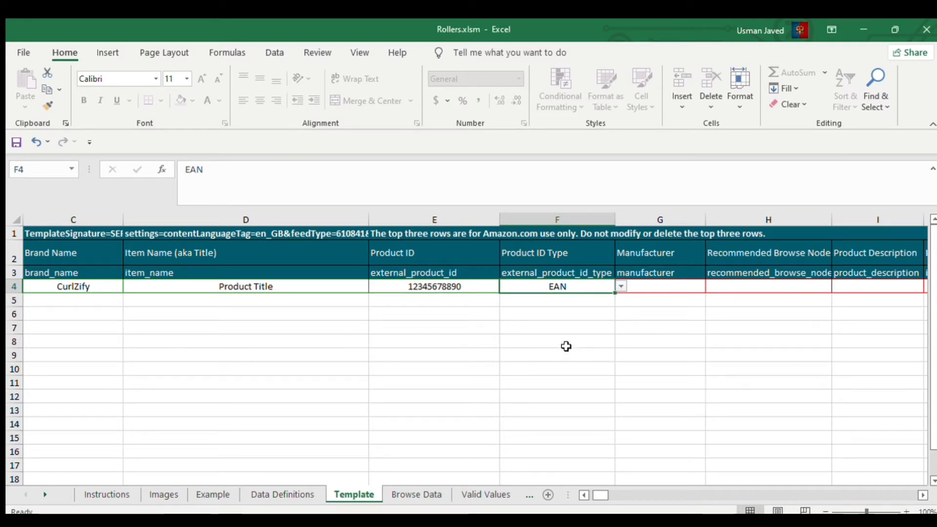
{"action": "left_click", "coordinate": [564, 344]}
{"action": "left_click", "coordinate": [551, 288]}
{"action": "left_click", "coordinate": [649, 289]}
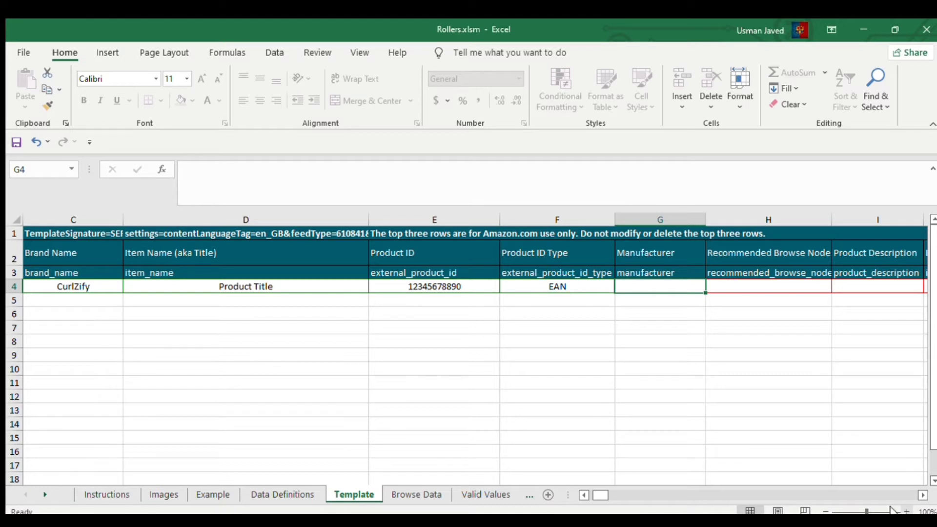
{"action": "left_click", "coordinate": [73, 287]}
{"action": "left_click", "coordinate": [647, 288]}
{"action": "left_click", "coordinate": [922, 495]}
{"action": "left_click", "coordinate": [922, 495]}
{"action": "left_click", "coordinate": [922, 495]}
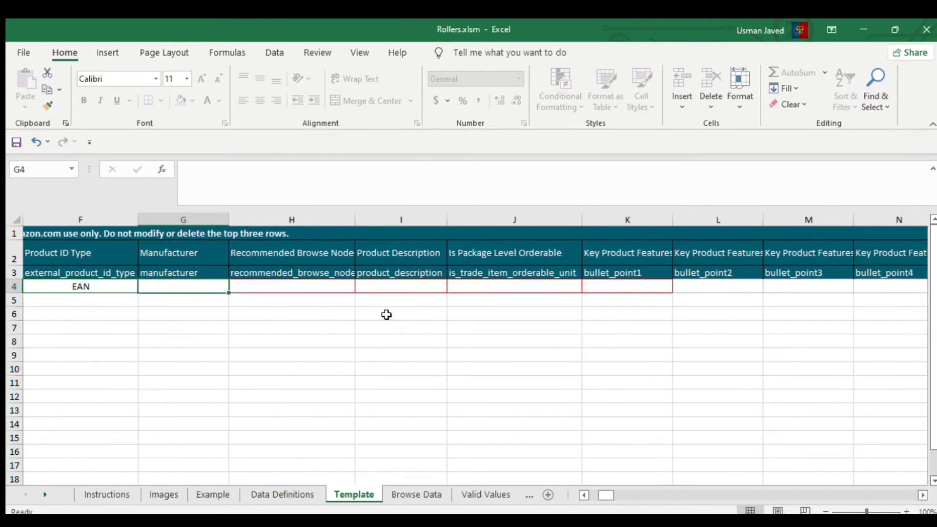
{"action": "left_click", "coordinate": [305, 283]}
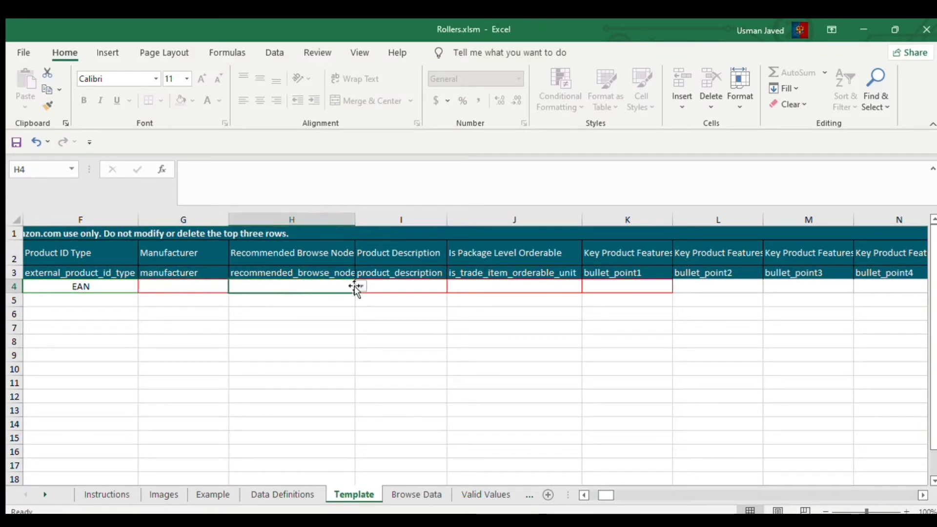
{"action": "key", "text": "ctrl+v"}
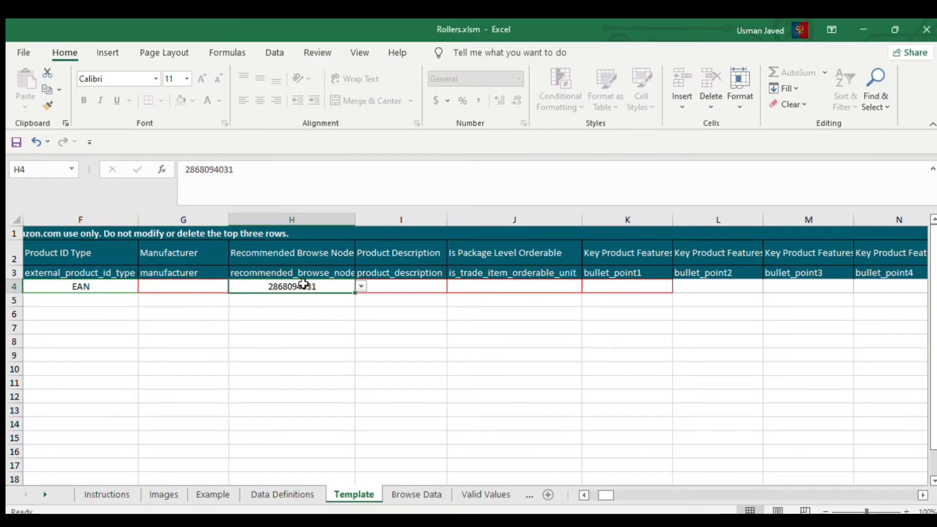
Enter CurlZify as the manufacturer in G4
{"action": "scroll", "coordinate": [578, 496], "scroll_direction": "left", "scroll_amount": 5}
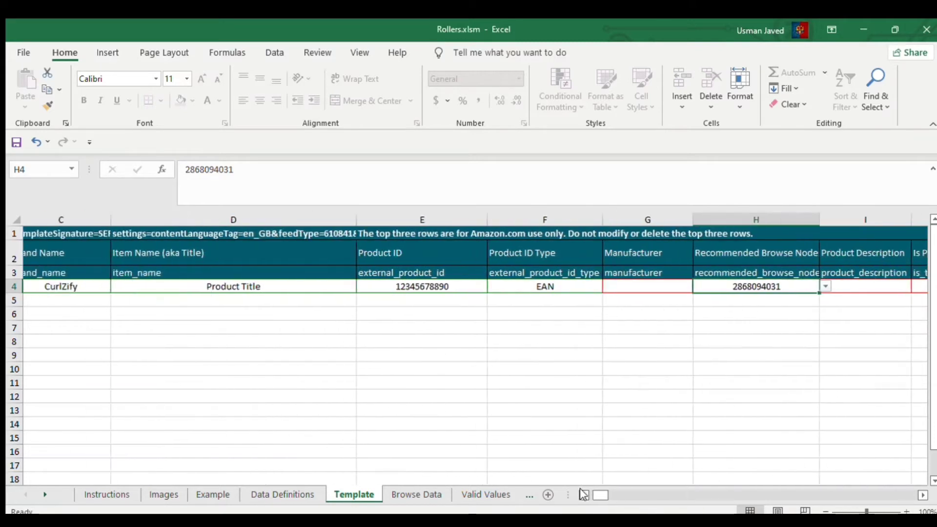
{"action": "left_click", "coordinate": [99, 287]}
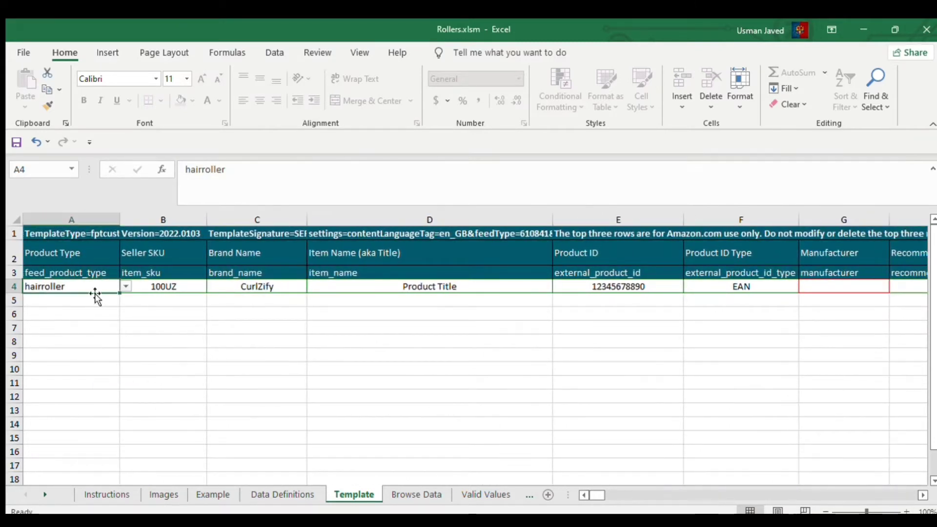
{"action": "left_click", "coordinate": [920, 496]}
{"action": "left_click", "coordinate": [920, 495]}
{"action": "left_click", "coordinate": [920, 495]}
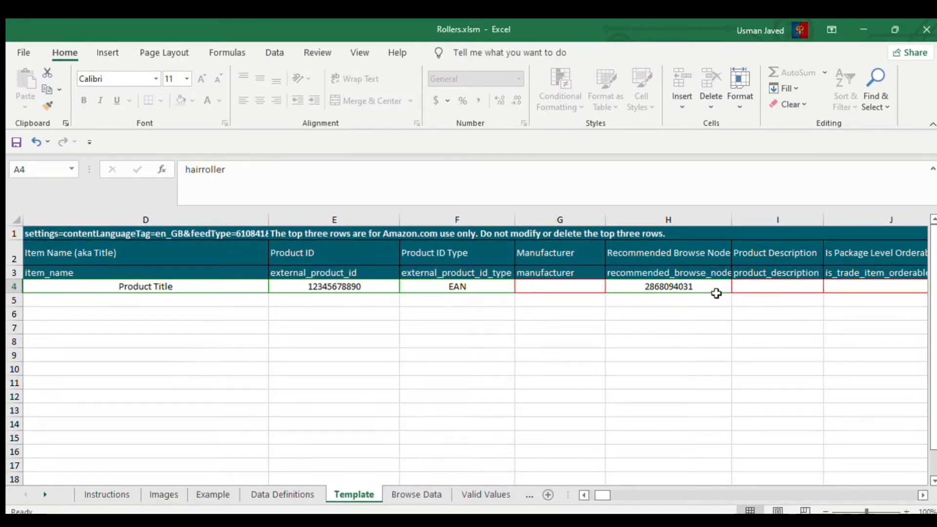
{"action": "left_click", "coordinate": [559, 285]}
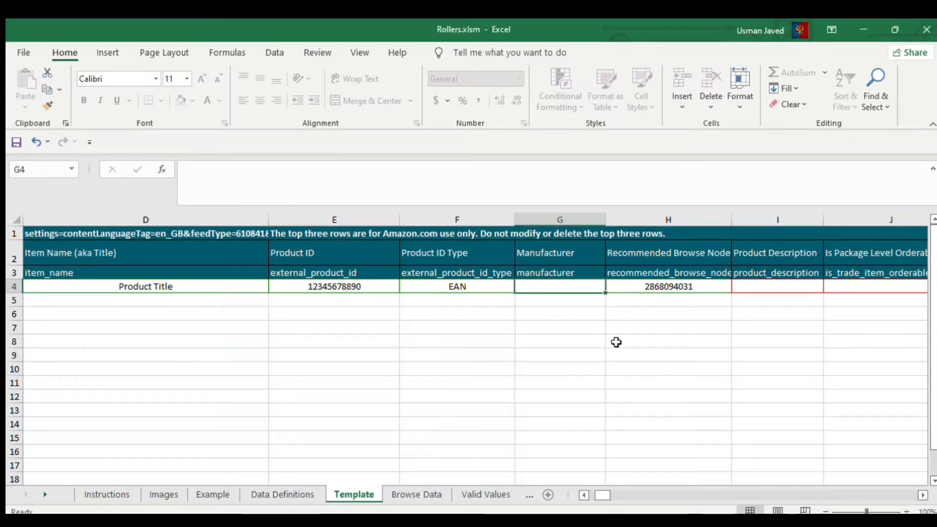
{"action": "type", "text": "Curl"}
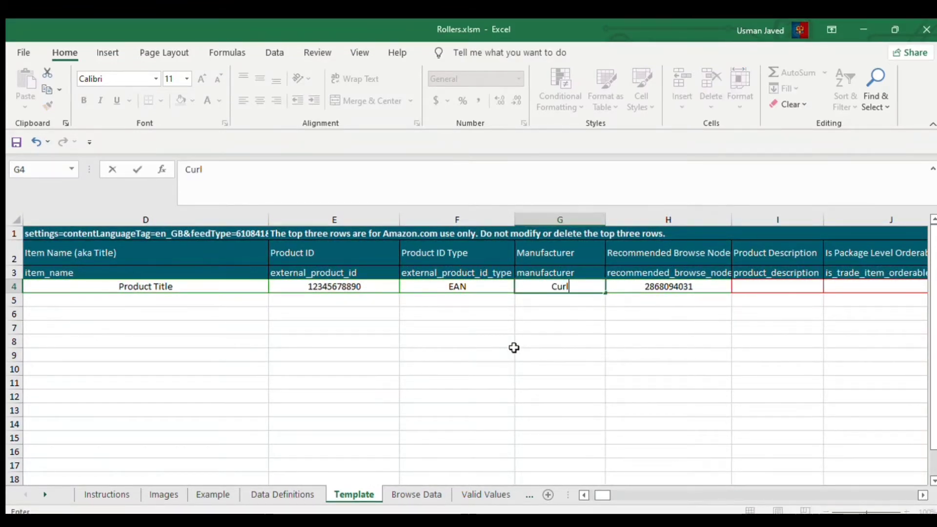
{"action": "type", "text": "Zify"}
{"action": "key", "text": "Return"}
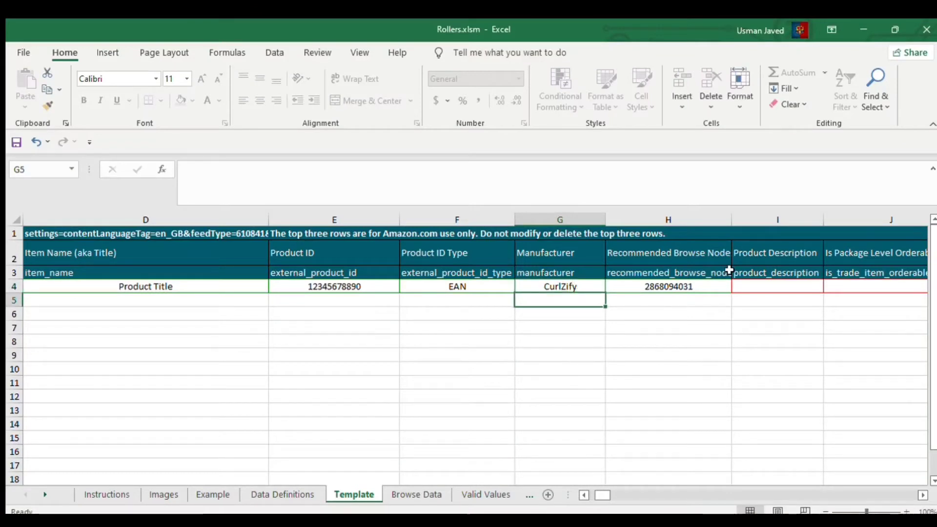
Enter "Product Description" as the product description in I4
{"action": "left_click", "coordinate": [740, 285]}
{"action": "scroll", "coordinate": [930, 498], "scroll_direction": "right", "scroll_amount": 2}
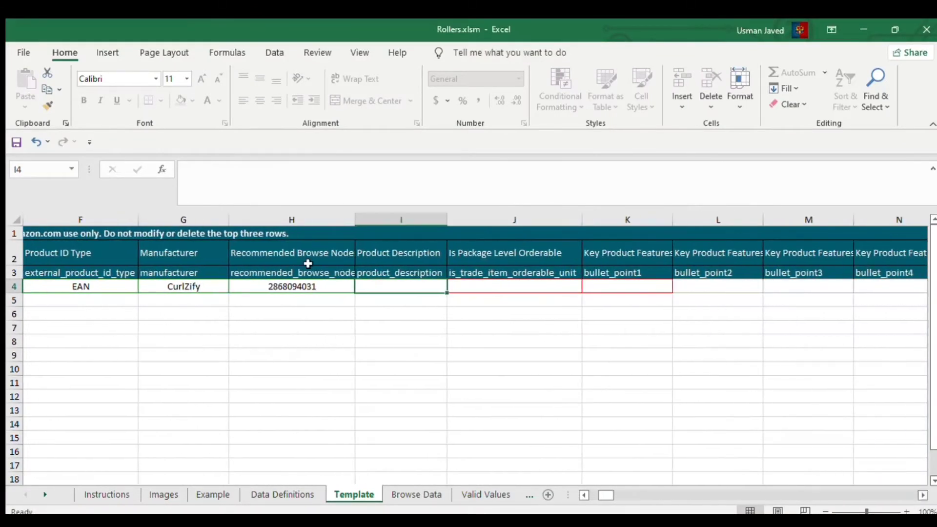
{"action": "double_click", "coordinate": [377, 285]}
{"action": "type", "text": "Prod"}
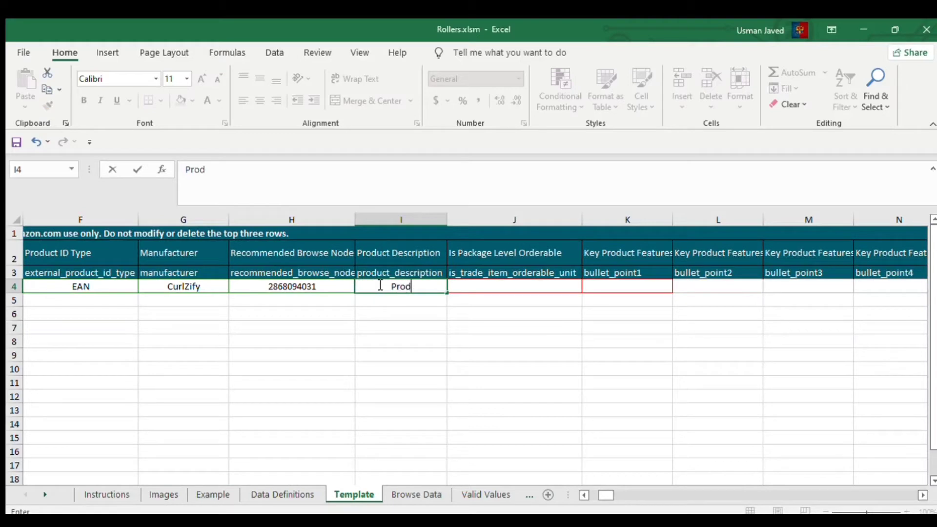
{"action": "type", "text": "uct Description"}
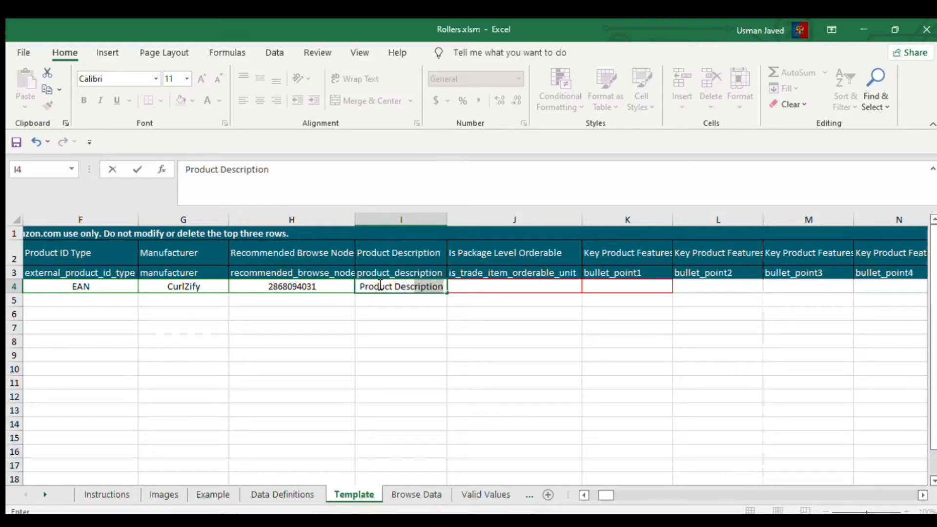
{"action": "key", "text": "Tab"}
{"action": "key", "text": "Down"}
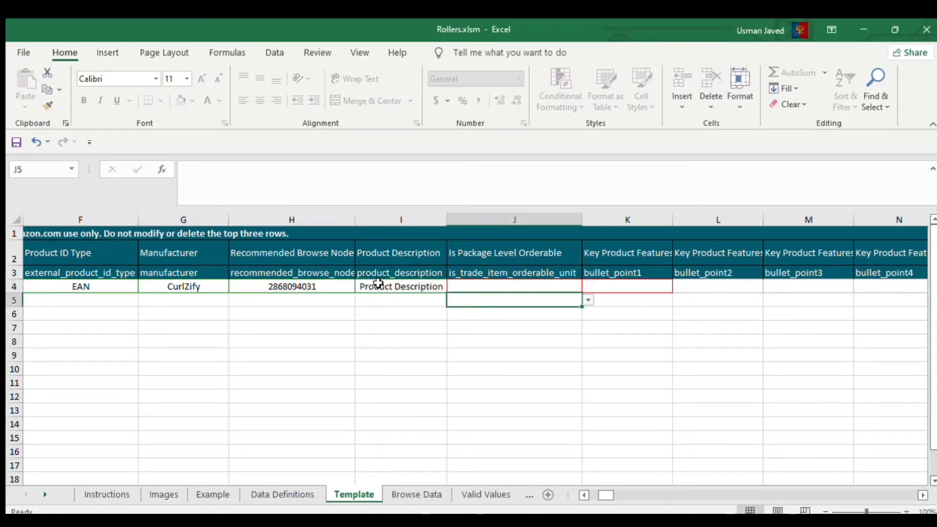
Examine the Is Package Level Orderable field in column J and the neighbouring Key Product Features columns
{"action": "left_click", "coordinate": [520, 287]}
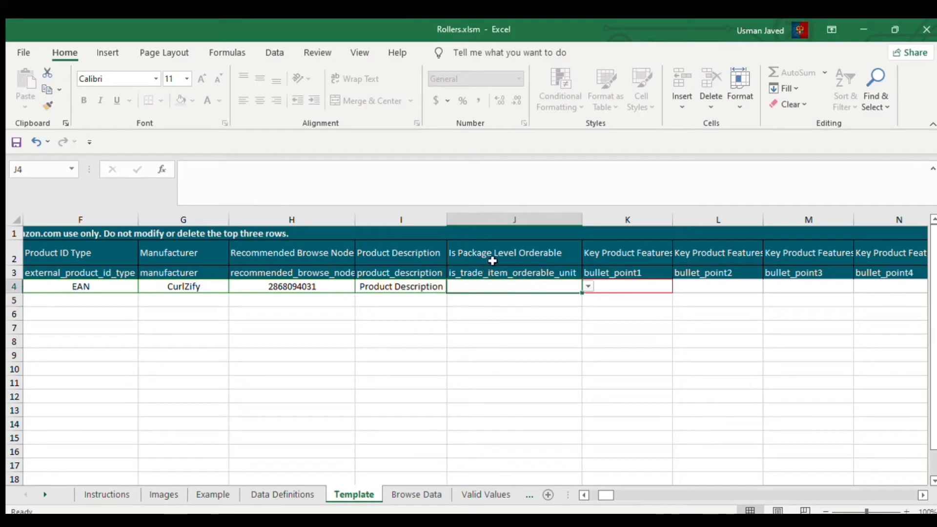
{"action": "scroll", "coordinate": [488, 254], "scroll_direction": "right", "scroll_amount": 1}
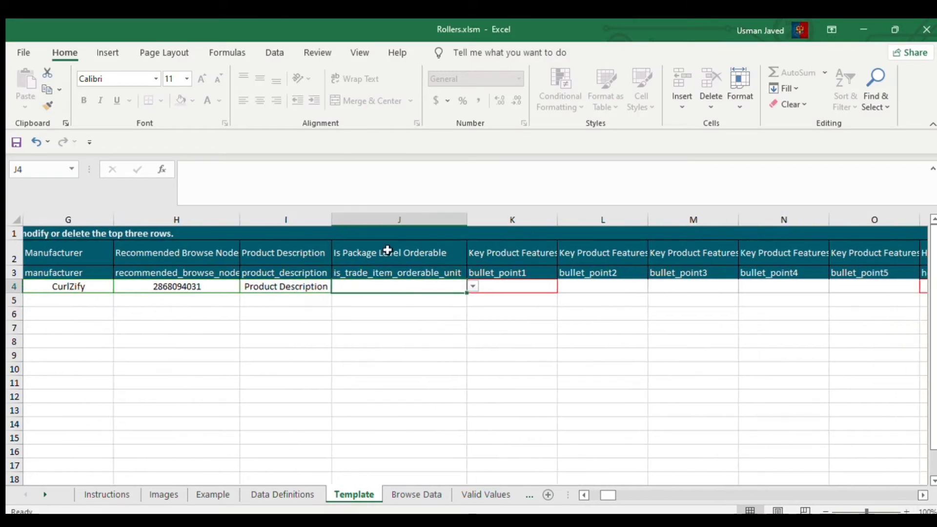
{"action": "left_click", "coordinate": [395, 251]}
{"action": "left_click", "coordinate": [581, 256]}
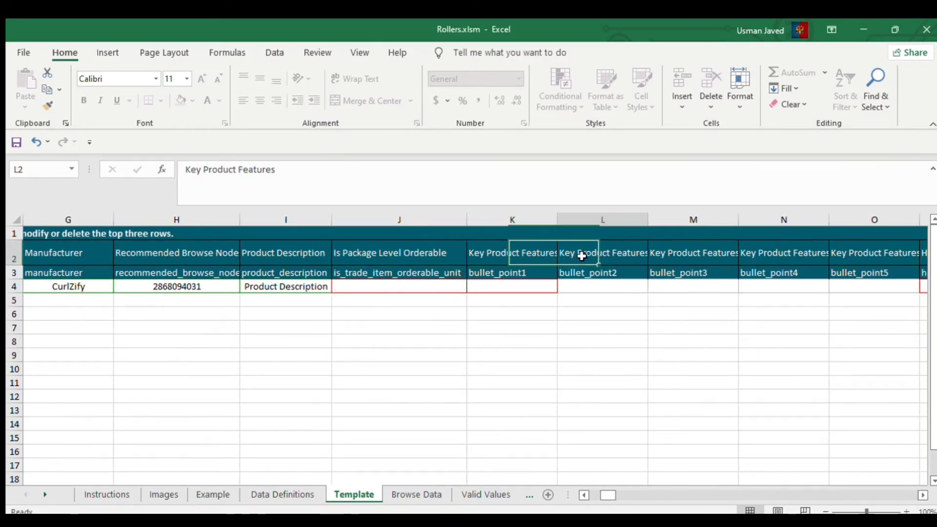
{"action": "left_click", "coordinate": [404, 248]}
{"action": "left_click", "coordinate": [399, 287]}
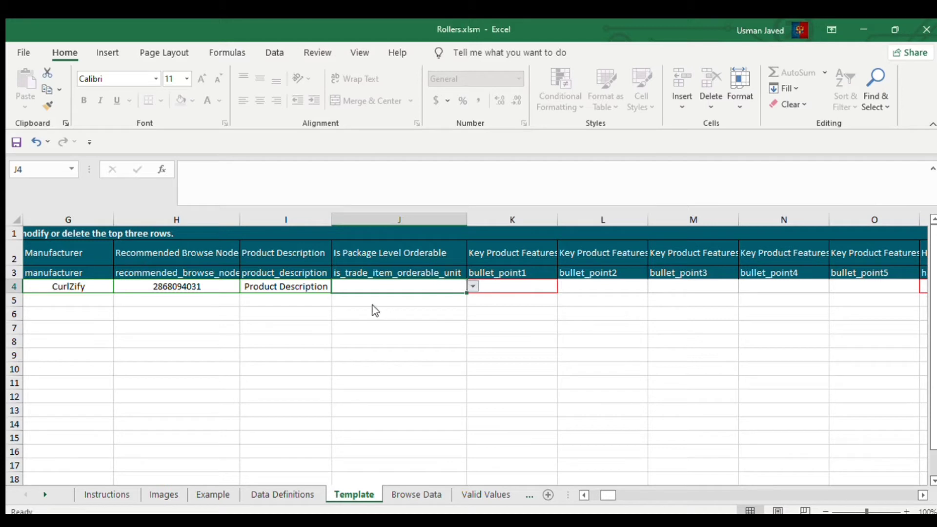
{"action": "left_click", "coordinate": [517, 290]}
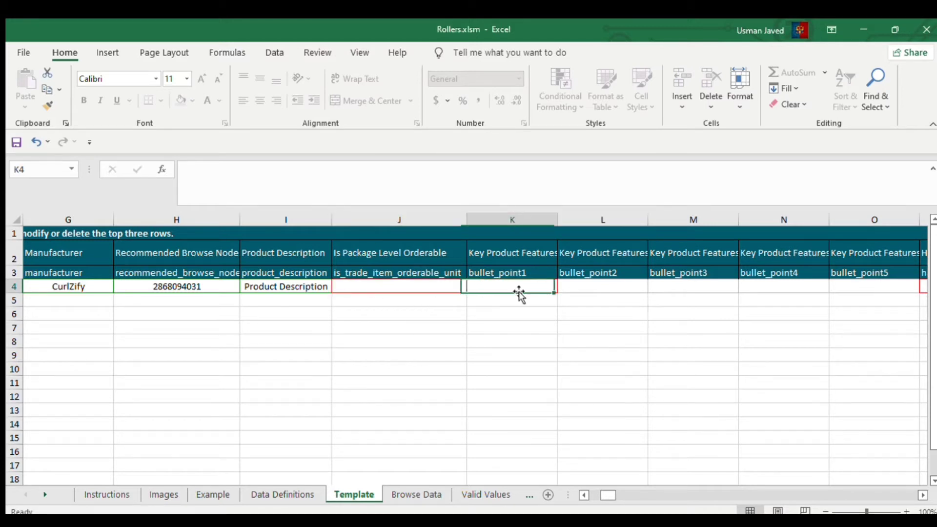
{"action": "left_click", "coordinate": [404, 286]}
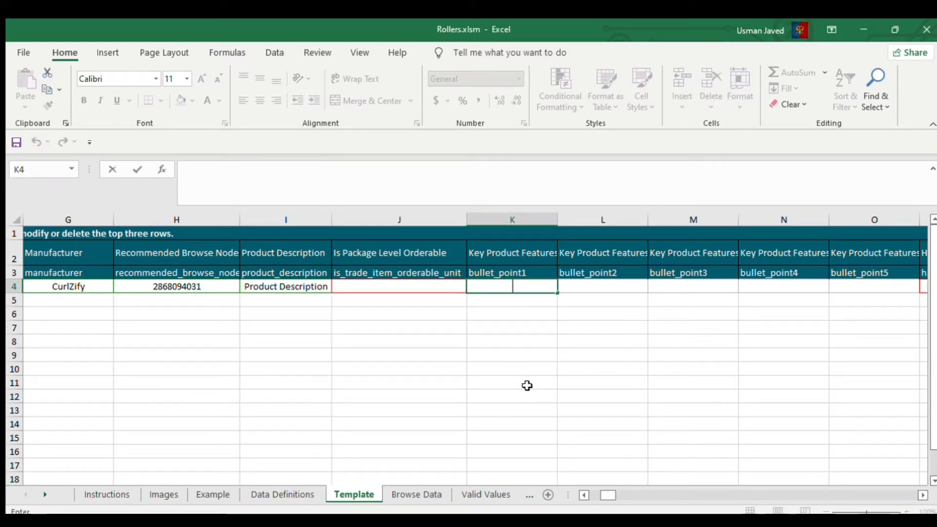
Review the filled row 4 entries from the item name in D4 through the product description in I4
{"action": "left_click", "coordinate": [584, 495]}
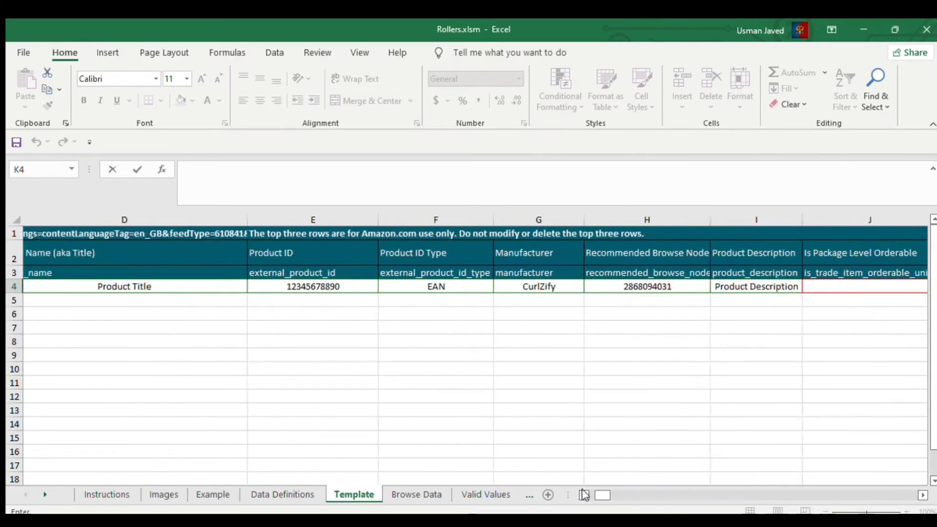
{"action": "left_click", "coordinate": [584, 495]}
{"action": "left_click", "coordinate": [190, 289]}
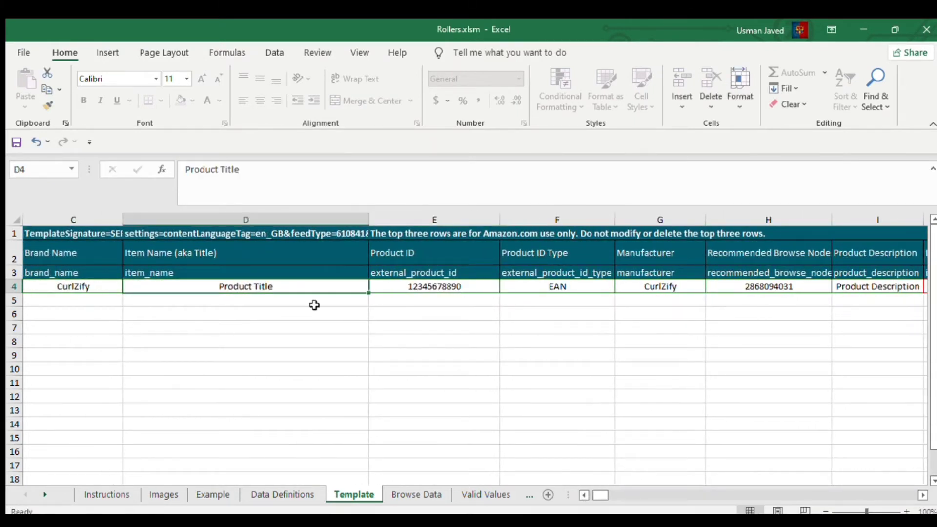
{"action": "left_click", "coordinate": [408, 286]}
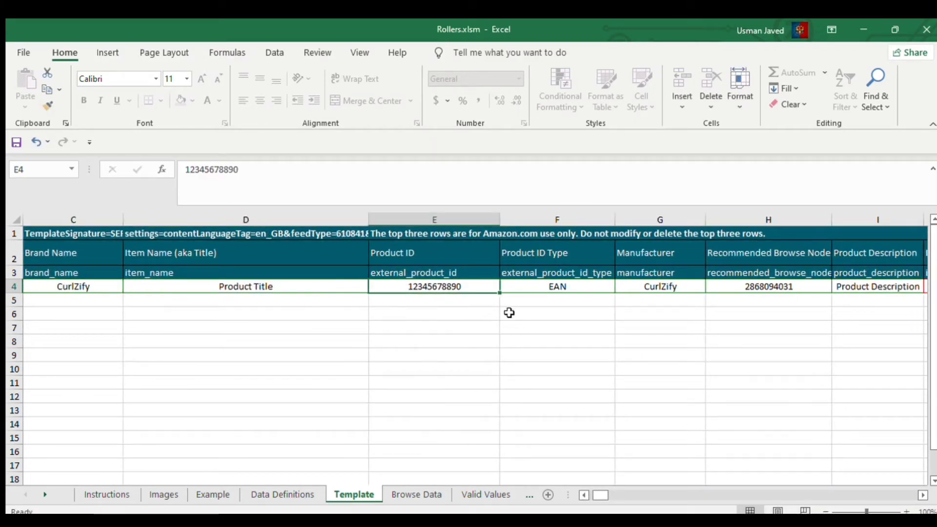
{"action": "left_click", "coordinate": [531, 289]}
{"action": "left_click", "coordinate": [649, 288]}
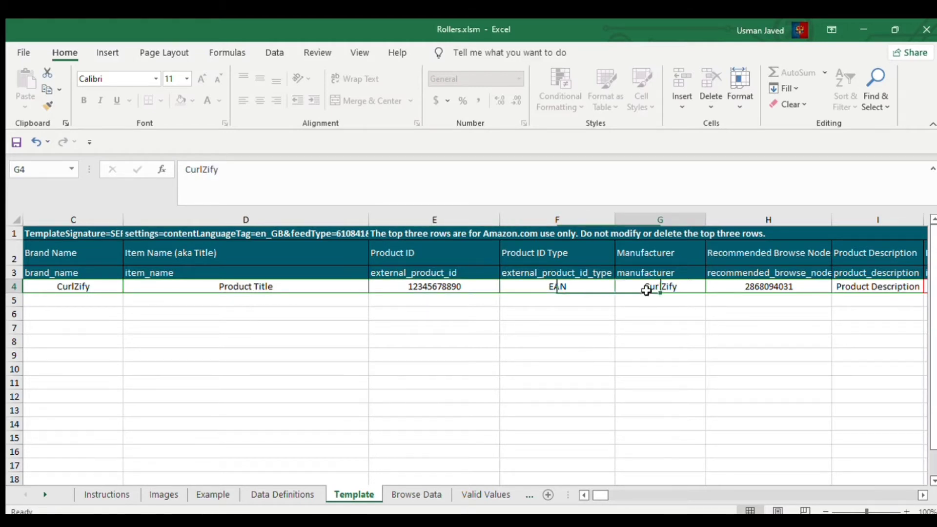
{"action": "left_click", "coordinate": [759, 287]}
{"action": "left_click", "coordinate": [864, 287]}
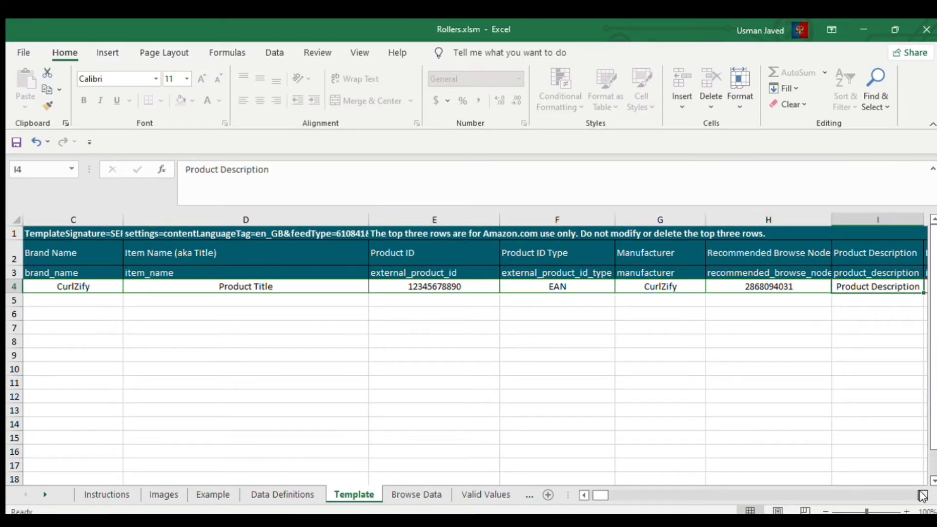
Enter "Bullet point" as the first key product feature in K4
{"action": "left_click", "coordinate": [923, 495]}
{"action": "left_click", "coordinate": [923, 495]}
{"action": "left_click", "coordinate": [923, 495]}
{"action": "left_click", "coordinate": [637, 287]}
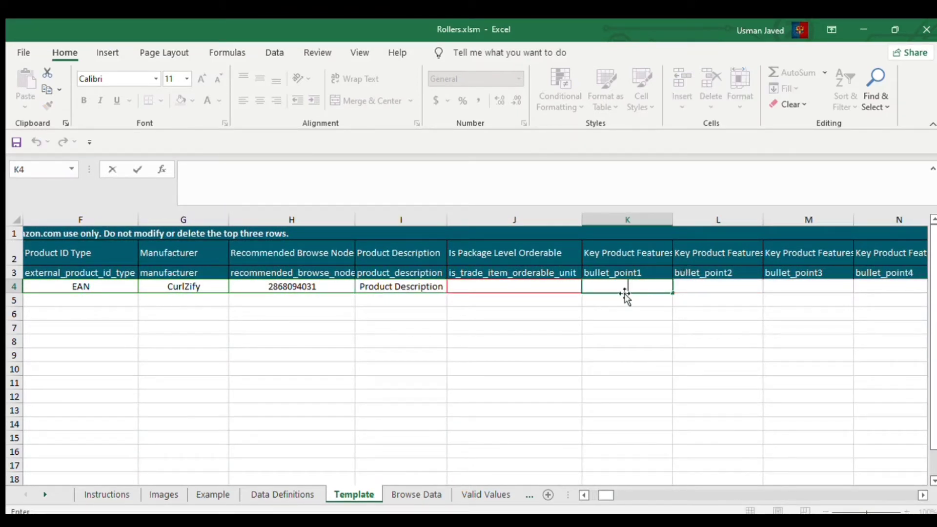
{"action": "type", "text": "Bullet point"}
{"action": "key", "text": "Return"}
{"action": "key", "text": "Right"}
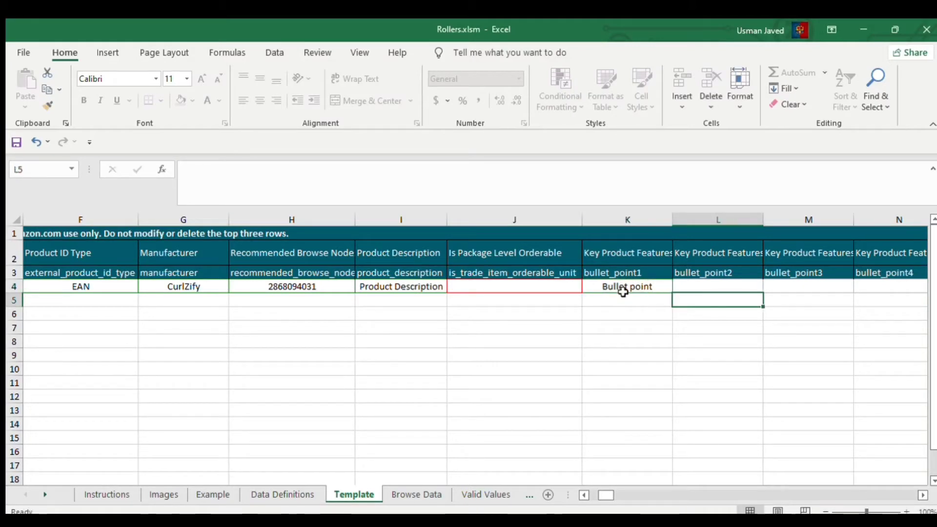
{"action": "key", "text": "Up"}
{"action": "key", "text": "Left"}
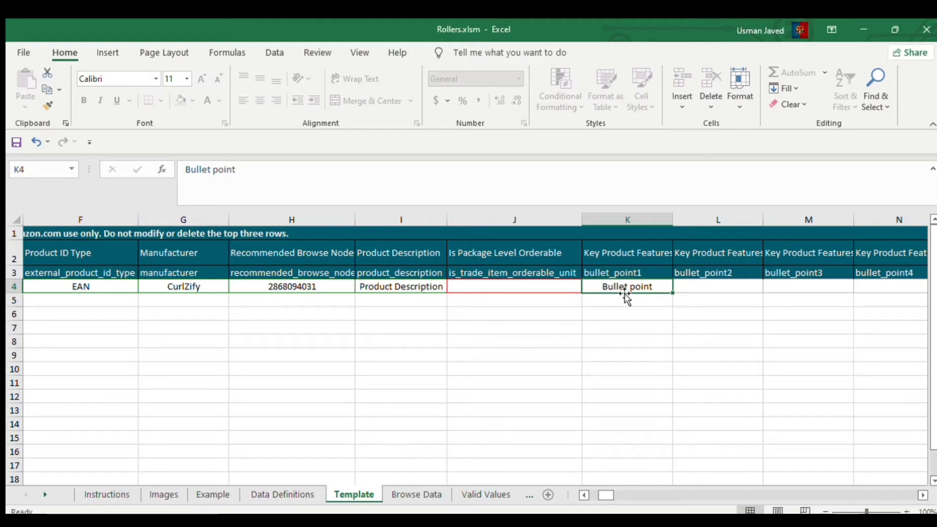
Examine the remaining Key Product Features columns and the guidance notes on their bullet_point3 to bullet_point5 headers
{"action": "key", "text": "Right"}
{"action": "key", "text": "Right"}
{"action": "key", "text": "Right"}
{"action": "key", "text": "Right"}
{"action": "key", "text": "Right"}
{"action": "key", "text": "Left"}
{"action": "key", "text": "Left"}
{"action": "key", "text": "Left"}
{"action": "key", "text": "Left"}
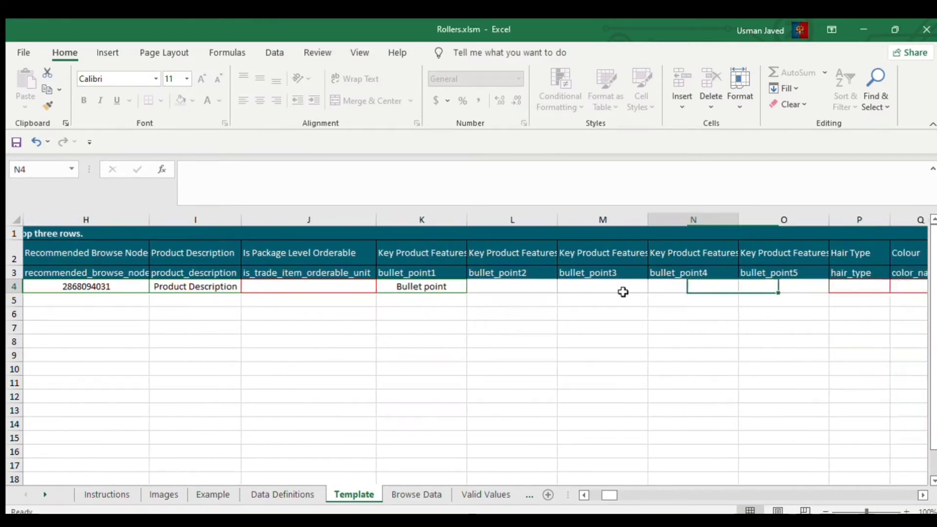
{"action": "key", "text": "Left"}
{"action": "key", "text": "Right"}
{"action": "key", "text": "Up"}
{"action": "key", "text": "Right"}
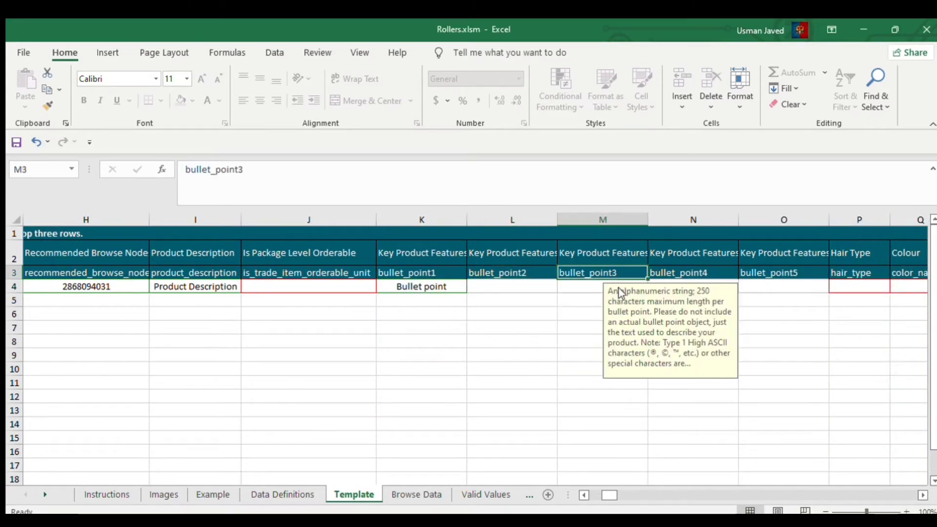
{"action": "key", "text": "Right"}
{"action": "key", "text": "Right"}
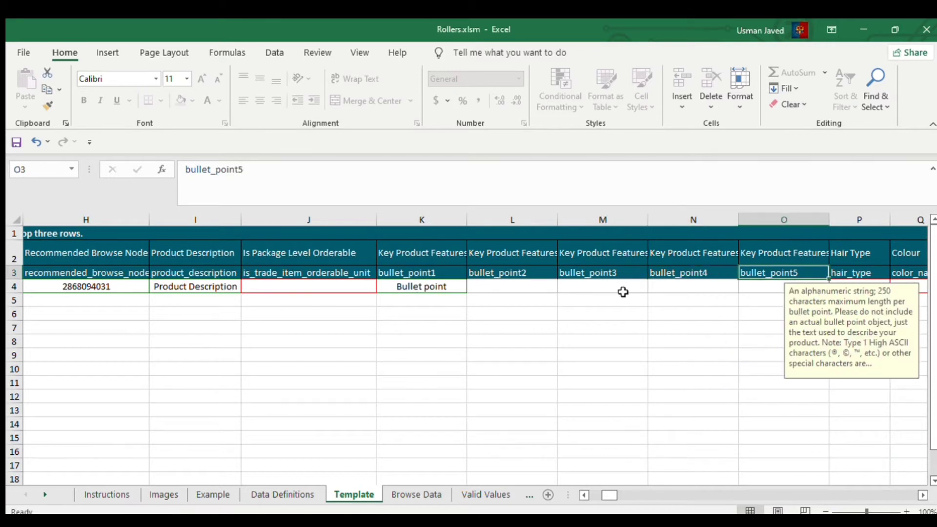
Set the hair type in P4 to All
{"action": "key", "text": "Down"}
{"action": "key", "text": "Right"}
{"action": "key", "text": "Right"}
{"action": "key", "text": "Right"}
{"action": "key", "text": "Right"}
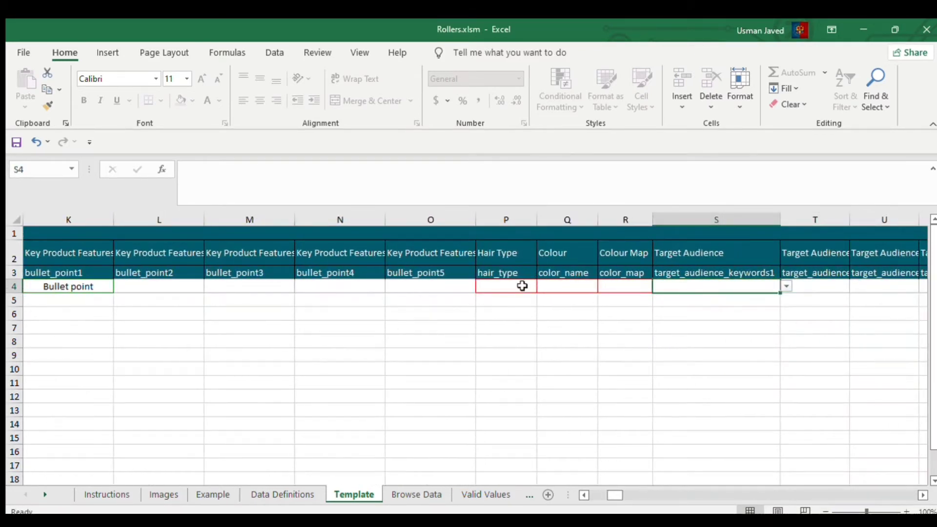
{"action": "left_click", "coordinate": [522, 286]}
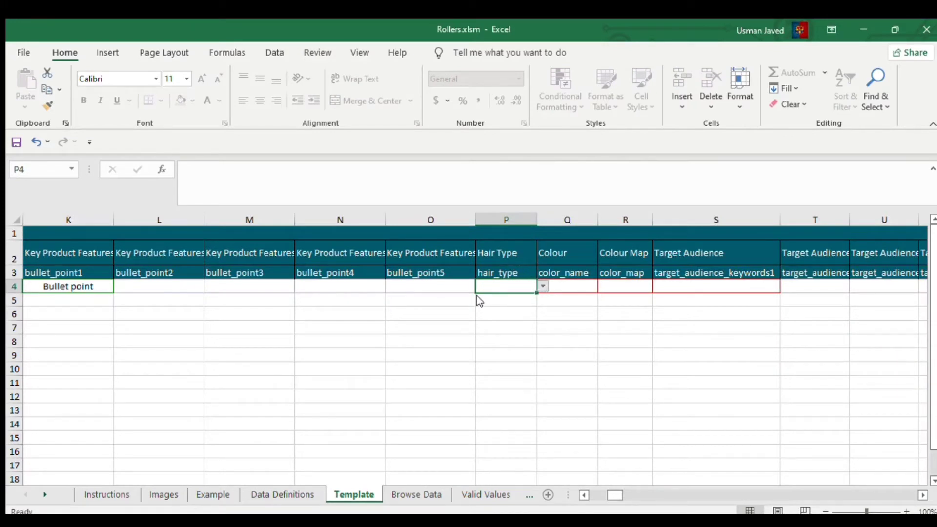
{"action": "key", "text": "alt+Down"}
{"action": "key", "text": "Return"}
Widen the Colour Map column R and the Colour column Q slightly
{"action": "left_click", "coordinate": [561, 287]}
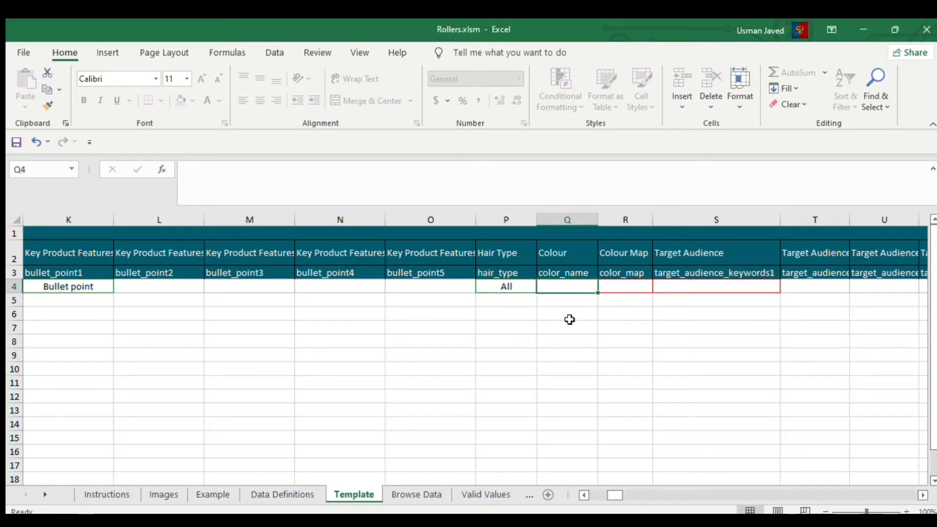
{"action": "left_click_drag", "start_coordinate": [570, 320], "coordinate": [569, 330]}
{"action": "left_click", "coordinate": [921, 495]}
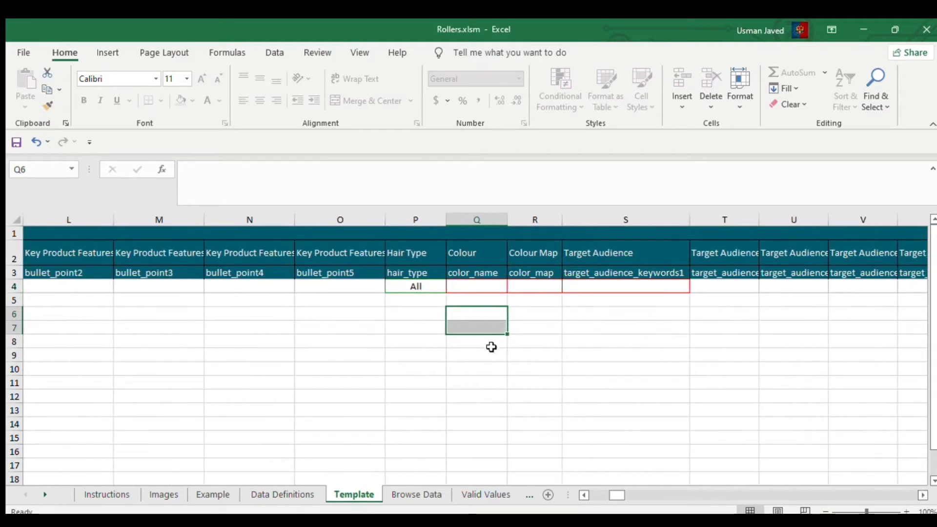
{"action": "left_click_drag", "start_coordinate": [562, 222], "coordinate": [570, 223]}
{"action": "left_click_drag", "start_coordinate": [508, 223], "coordinate": [510, 223]}
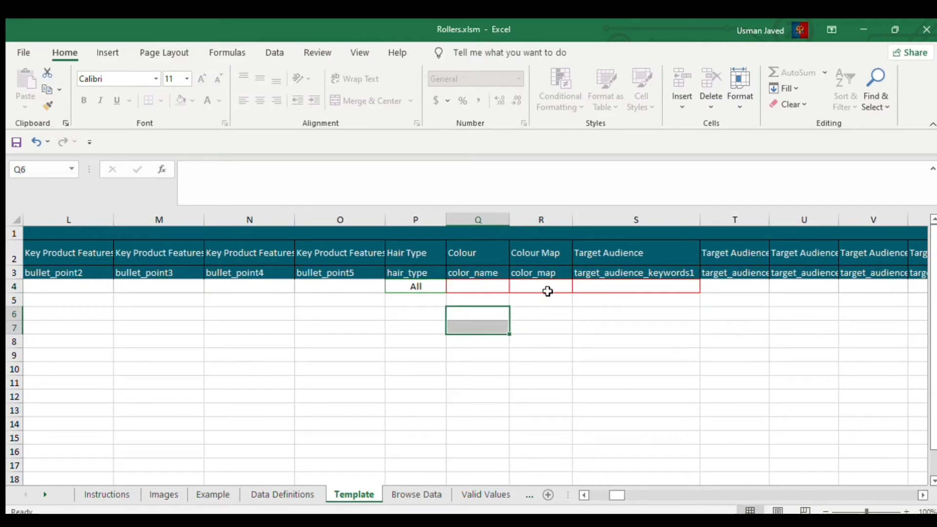
Examine the Colour and Colour Map fields in Q4 and R4 and the guidance note on the color_name header
{"action": "left_click", "coordinate": [547, 341]}
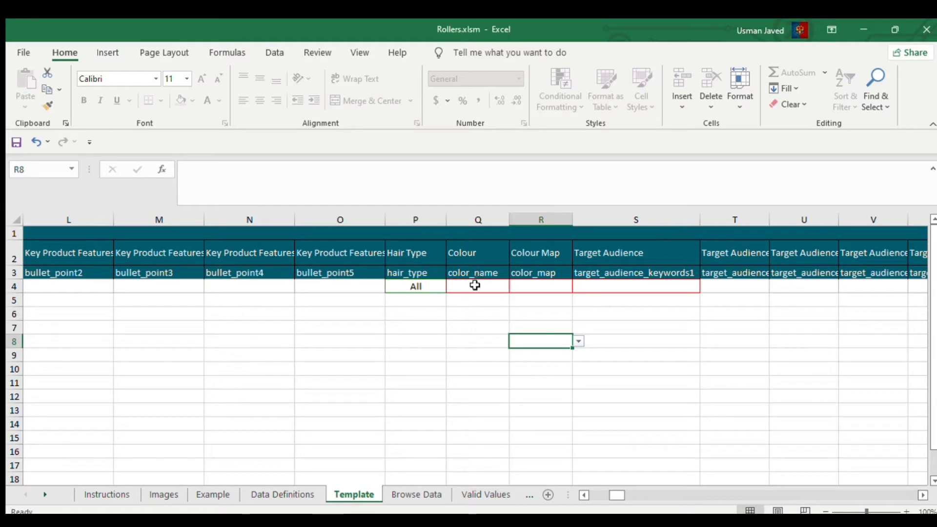
{"action": "left_click", "coordinate": [475, 286]}
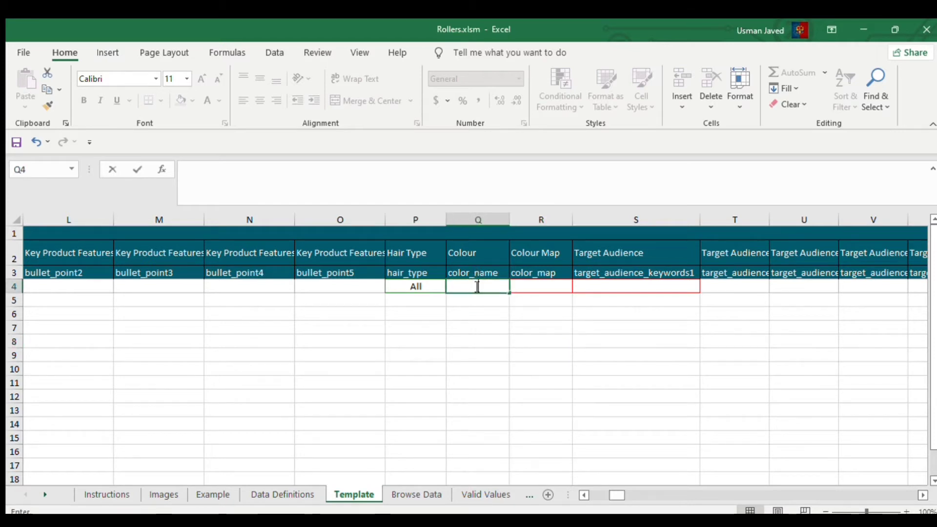
{"action": "left_click", "coordinate": [535, 274]}
{"action": "left_click", "coordinate": [529, 286]}
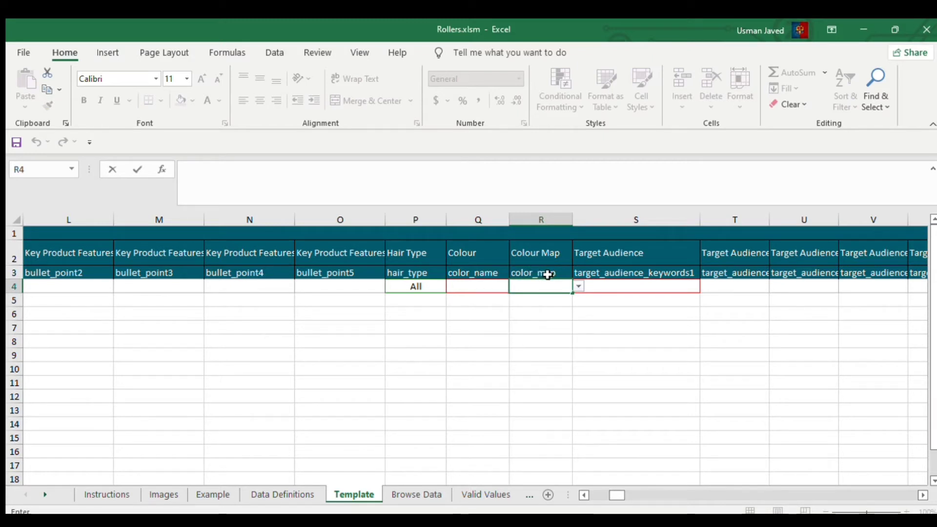
{"action": "left_click", "coordinate": [488, 275]}
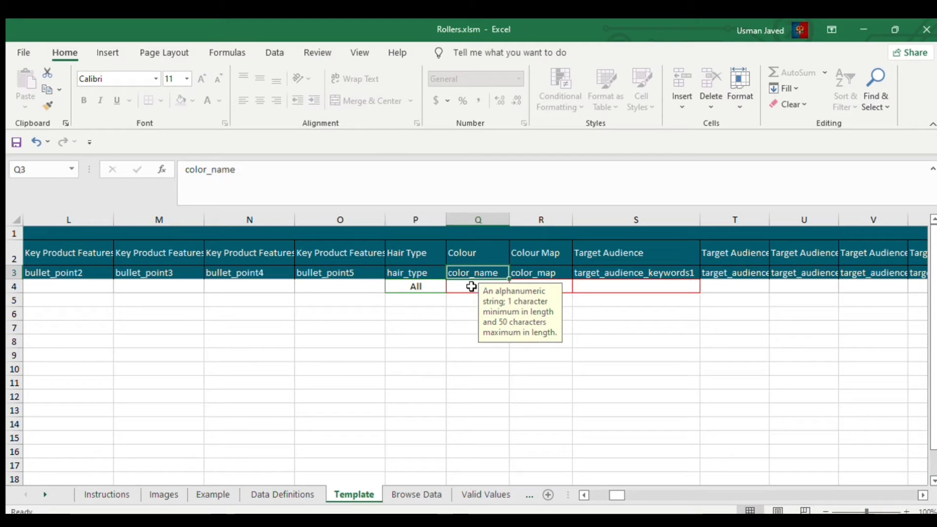
{"action": "left_click", "coordinate": [461, 286]}
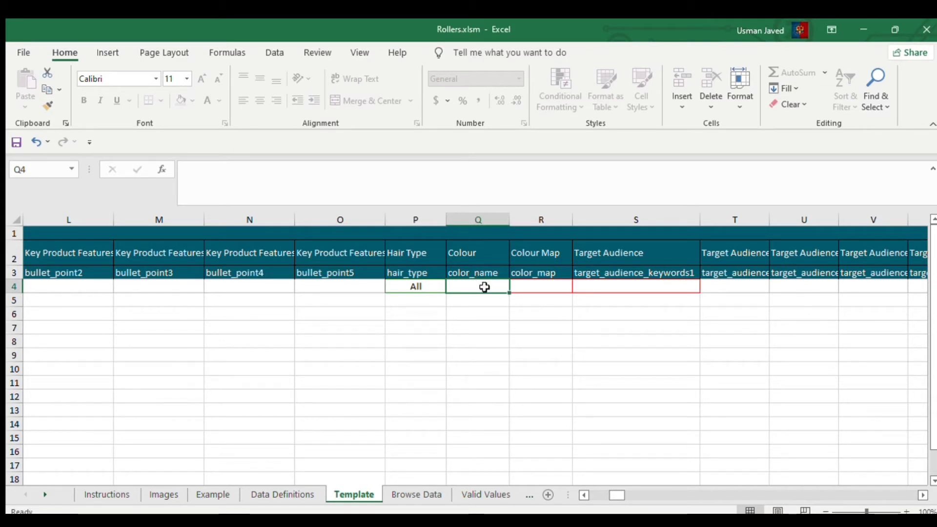
{"action": "left_click", "coordinate": [541, 285]}
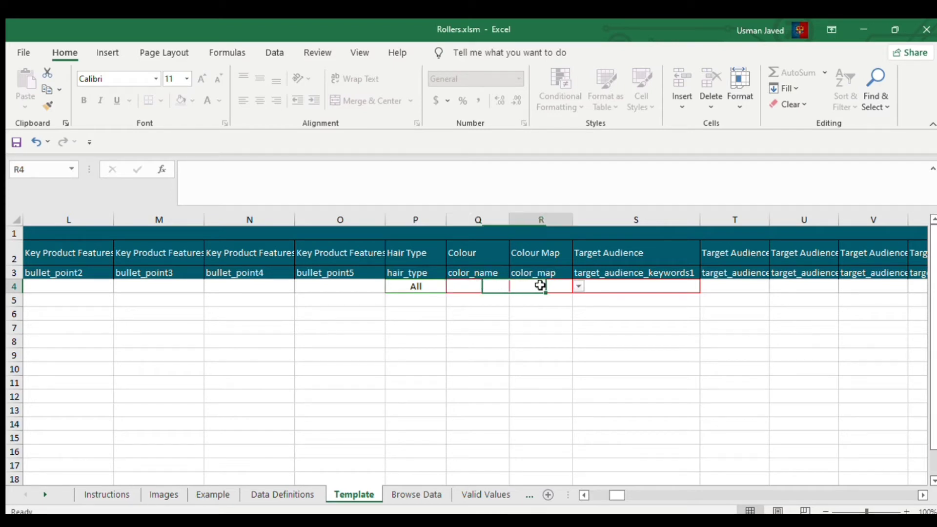
Set the target audience in S4 to Women and the power plug type in X4 to No Plug Included
{"action": "left_click", "coordinate": [611, 284]}
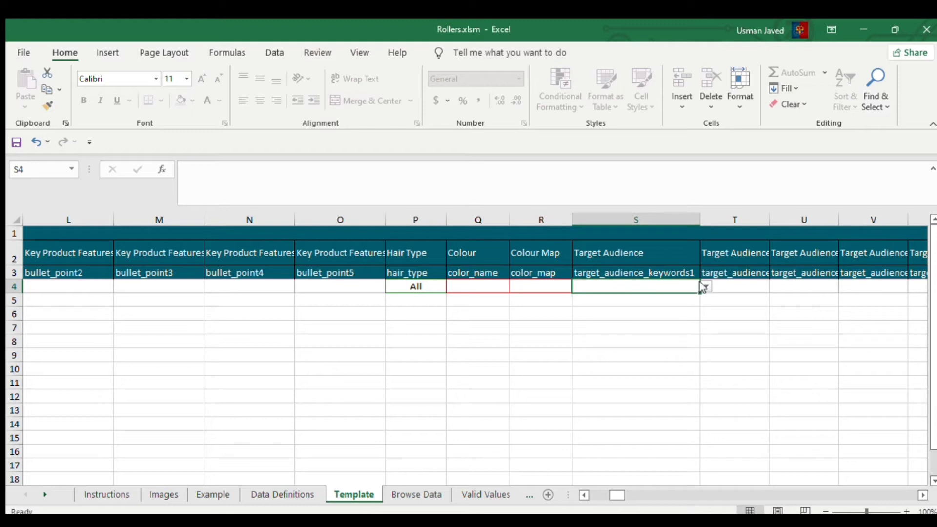
{"action": "type", "text": "Women"}
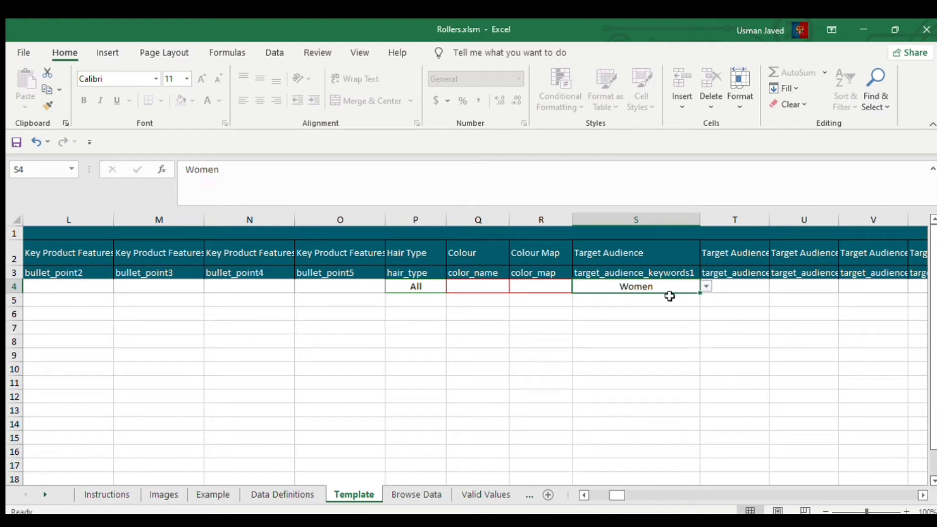
{"action": "left_click", "coordinate": [922, 496]}
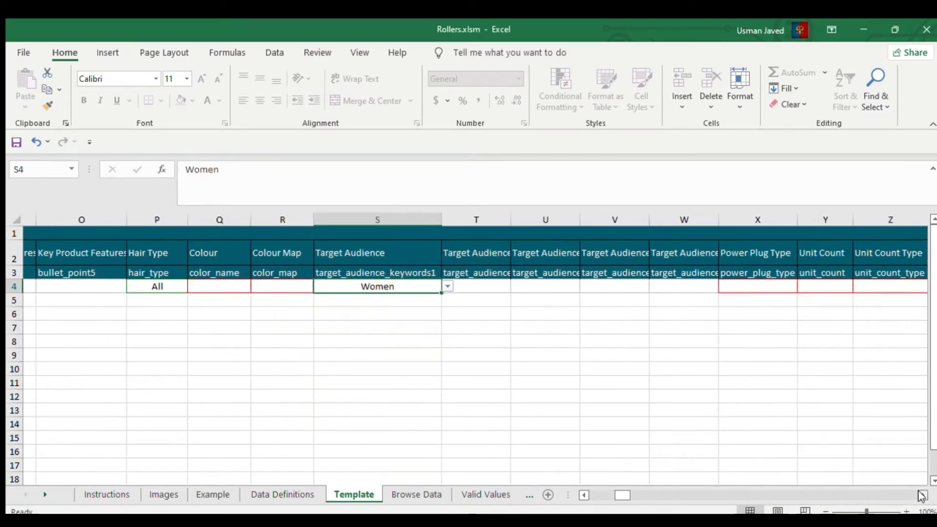
{"action": "left_click", "coordinate": [595, 290]}
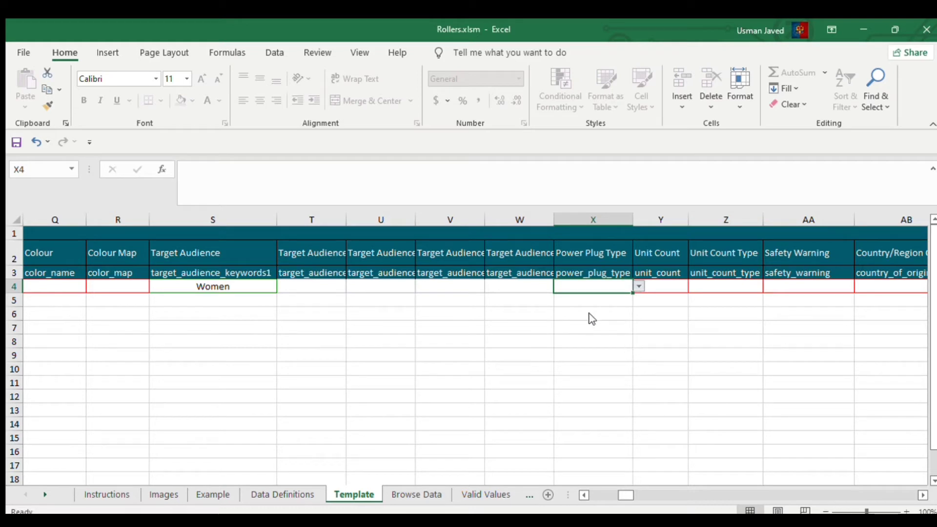
{"action": "left_click", "coordinate": [574, 315]}
{"action": "left_click", "coordinate": [652, 337]}
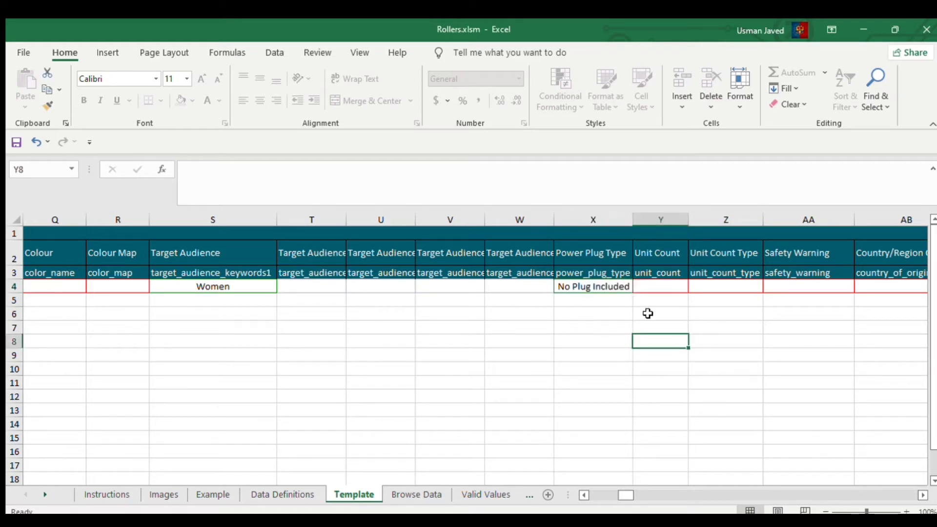
{"action": "left_click", "coordinate": [629, 287]}
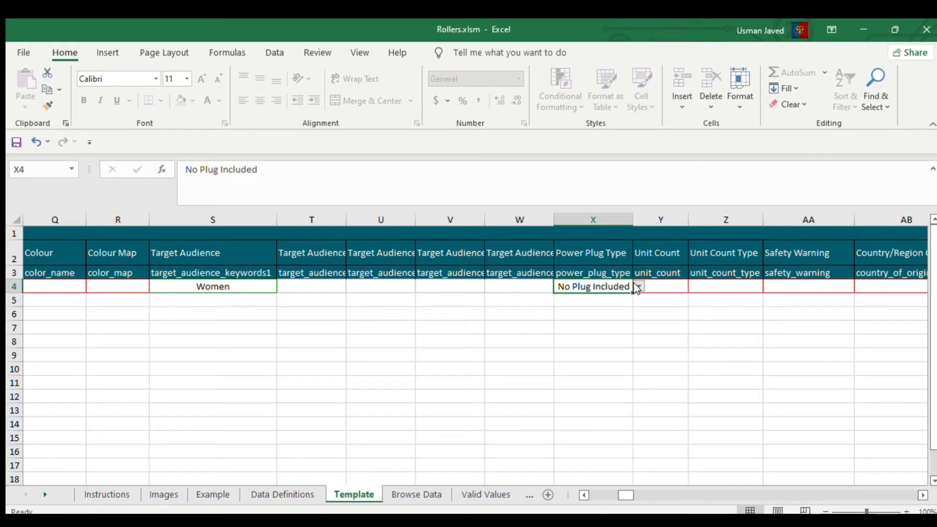
Set the unit count type in Z4 to count and the unit count in Y4 to 1
{"action": "left_click", "coordinate": [923, 495]}
{"action": "left_click", "coordinate": [923, 494]}
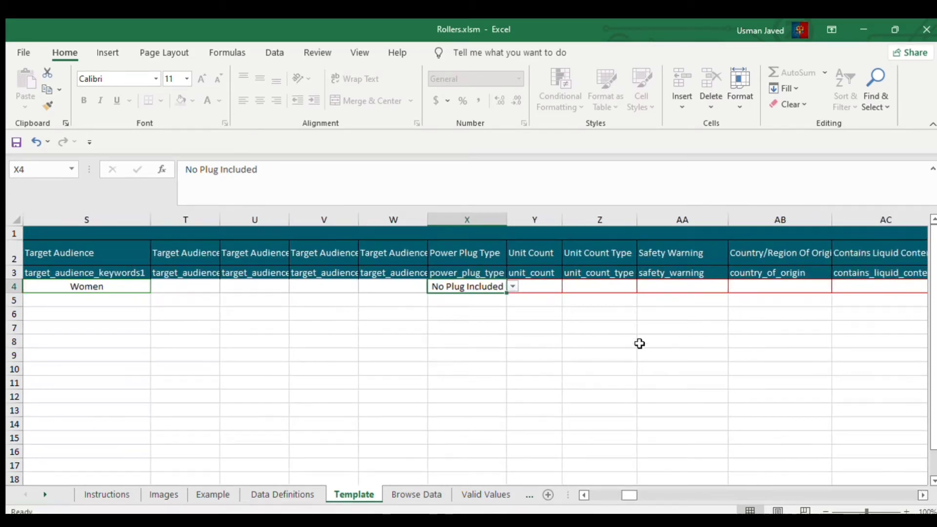
{"action": "left_click", "coordinate": [639, 342]}
{"action": "left_click", "coordinate": [596, 257]}
{"action": "left_click", "coordinate": [537, 259]}
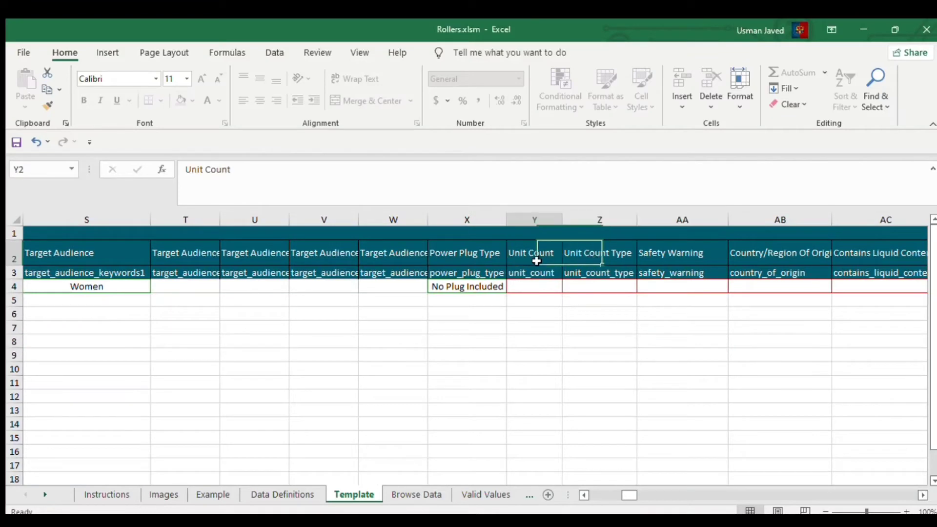
{"action": "left_click", "coordinate": [607, 259]}
{"action": "left_click", "coordinate": [611, 286]}
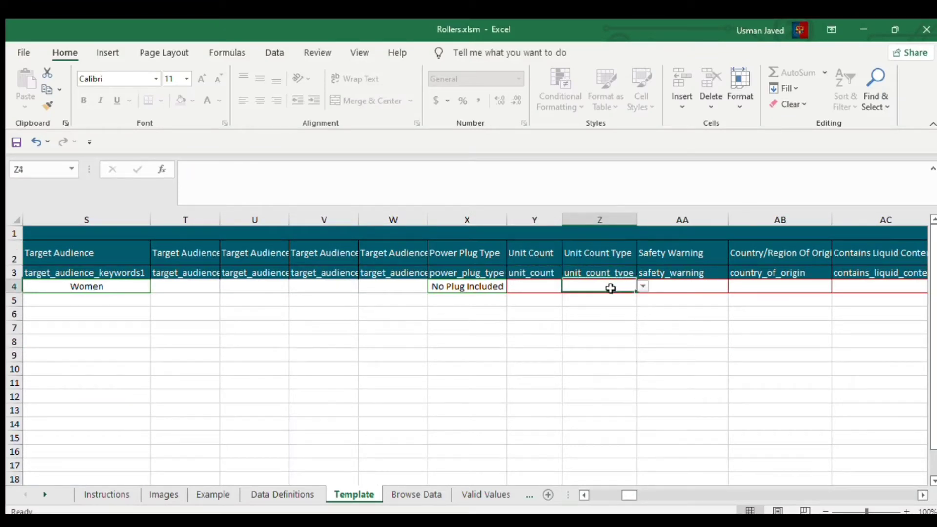
{"action": "left_click", "coordinate": [640, 285]}
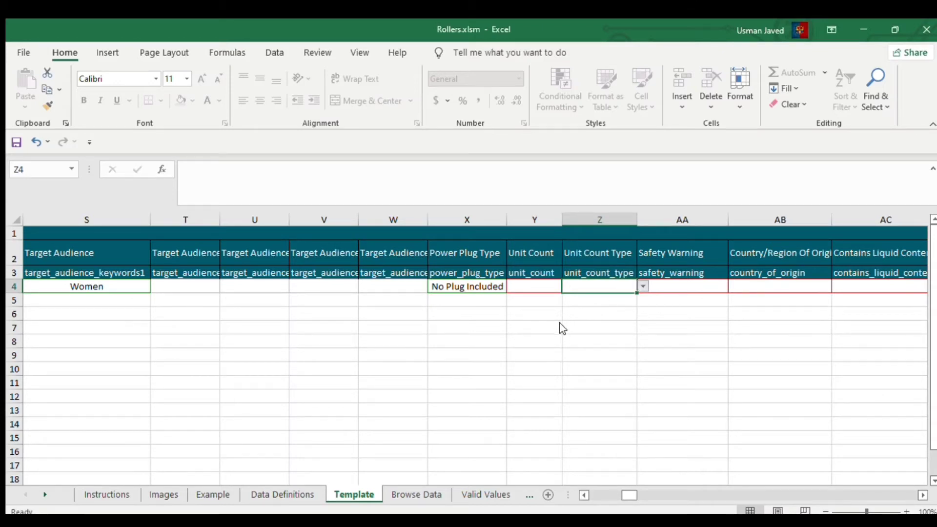
{"action": "left_click", "coordinate": [557, 326]}
{"action": "left_click", "coordinate": [548, 288]}
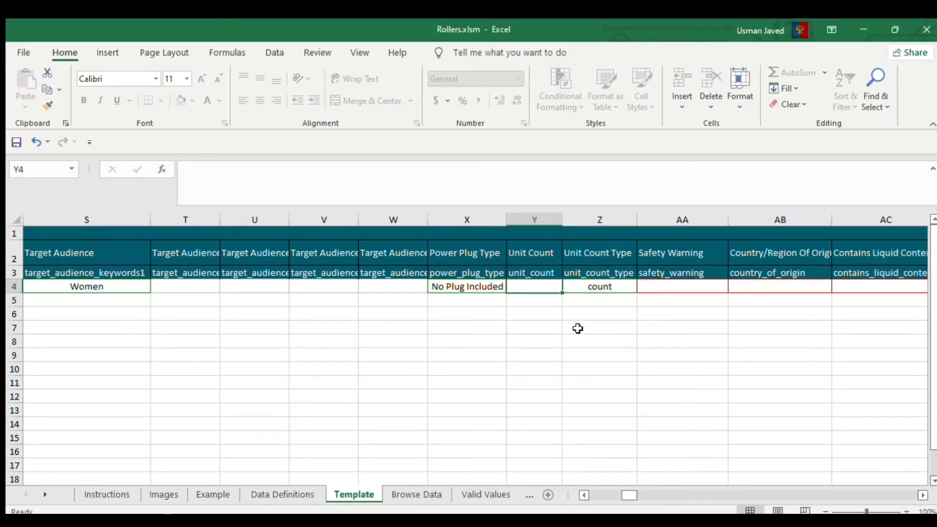
{"action": "type", "text": "1"}
{"action": "key", "text": "Return"}
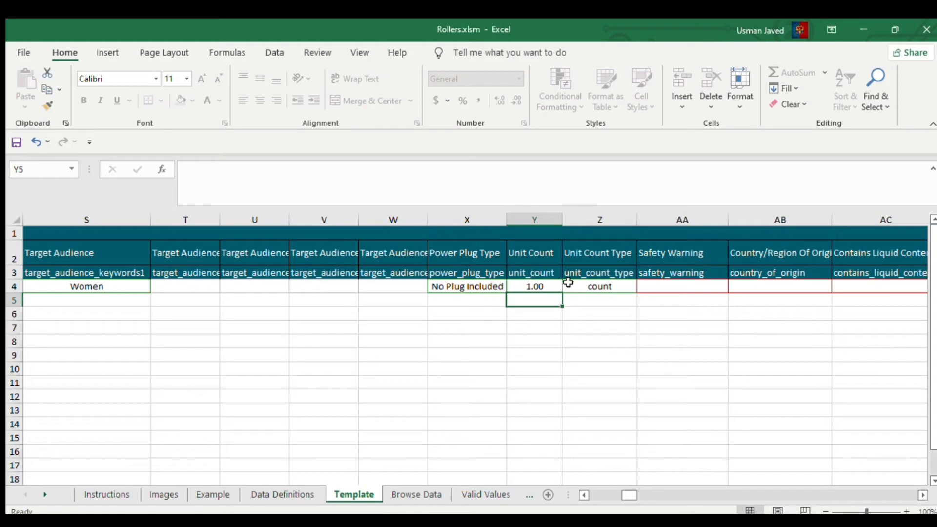
{"action": "left_click", "coordinate": [537, 283]}
{"action": "left_click_drag", "start_coordinate": [538, 282], "coordinate": [579, 288]}
{"action": "left_click", "coordinate": [600, 328]}
Set the country/region of origin in AB4 to China
{"action": "scroll", "coordinate": [556, 287], "scroll_direction": "right", "scroll_amount": 1}
{"action": "left_click", "coordinate": [565, 286]}
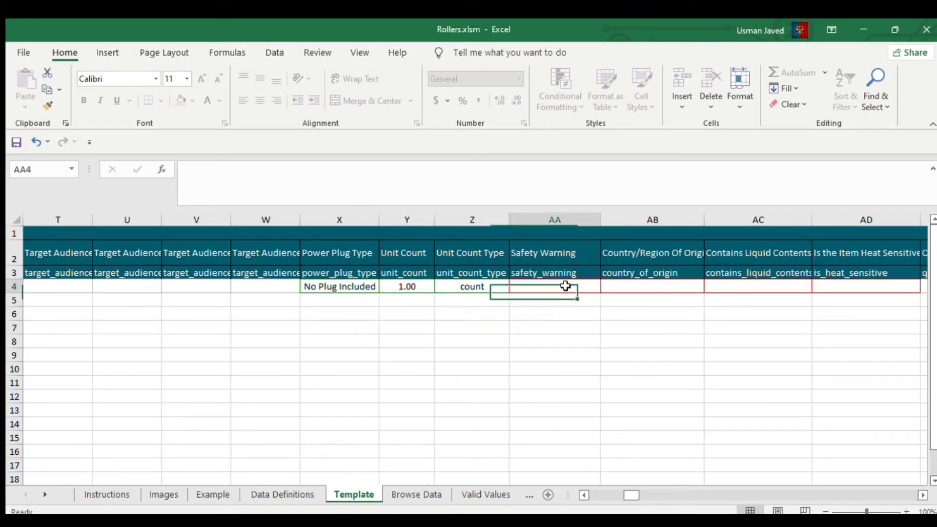
{"action": "left_click", "coordinate": [653, 283]}
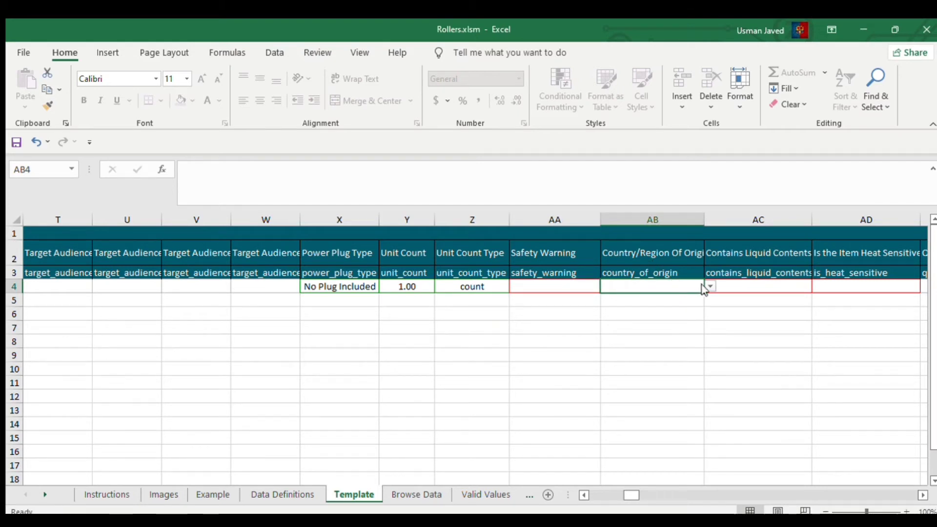
{"action": "double_click", "coordinate": [651, 288]}
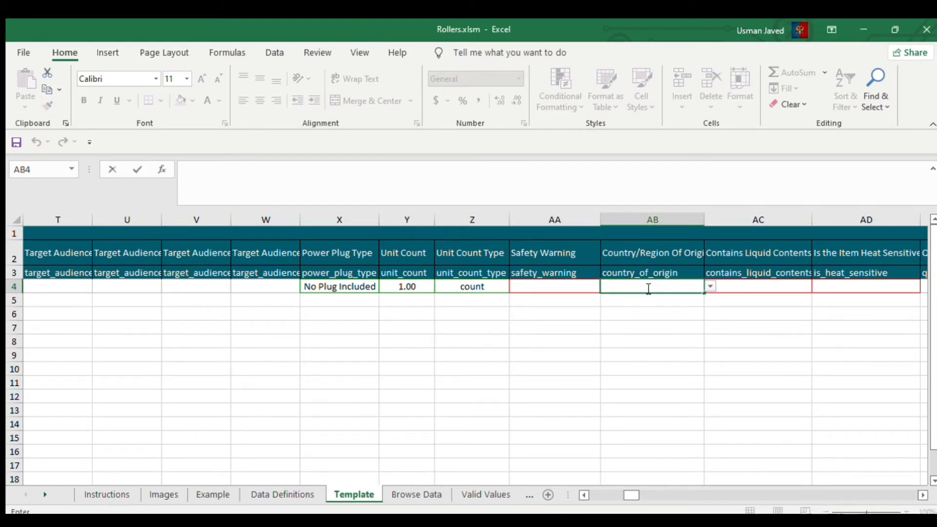
{"action": "type", "text": "C"}
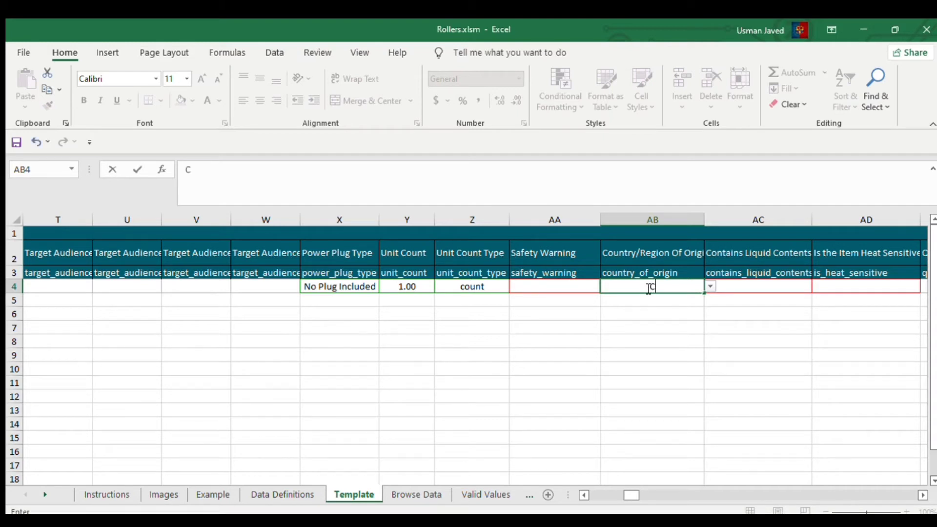
{"action": "type", "text": "hina"}
{"action": "left_click", "coordinate": [708, 284]}
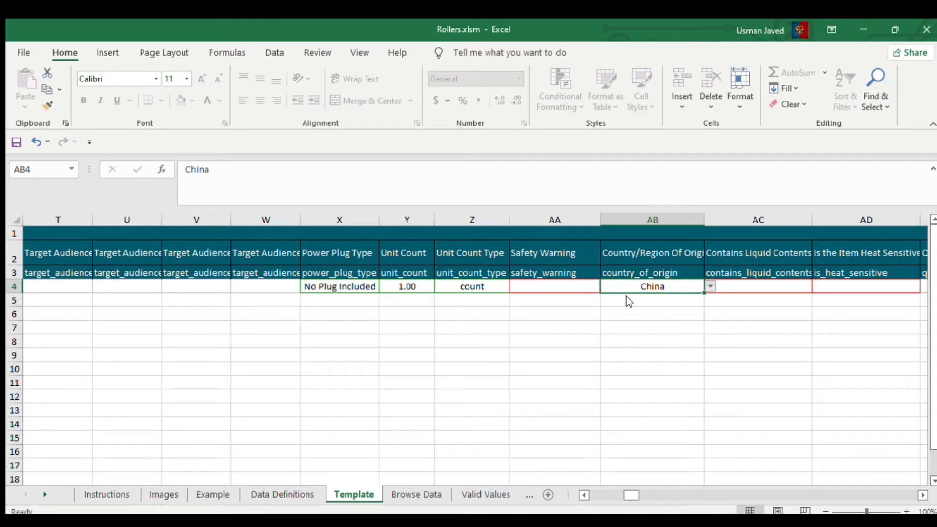
{"action": "left_click", "coordinate": [684, 396]}
Examine the Contains Liquid Contents, Is the Item Heat Sensitive and Number of Items fields in row 4
{"action": "left_click", "coordinate": [922, 495]}
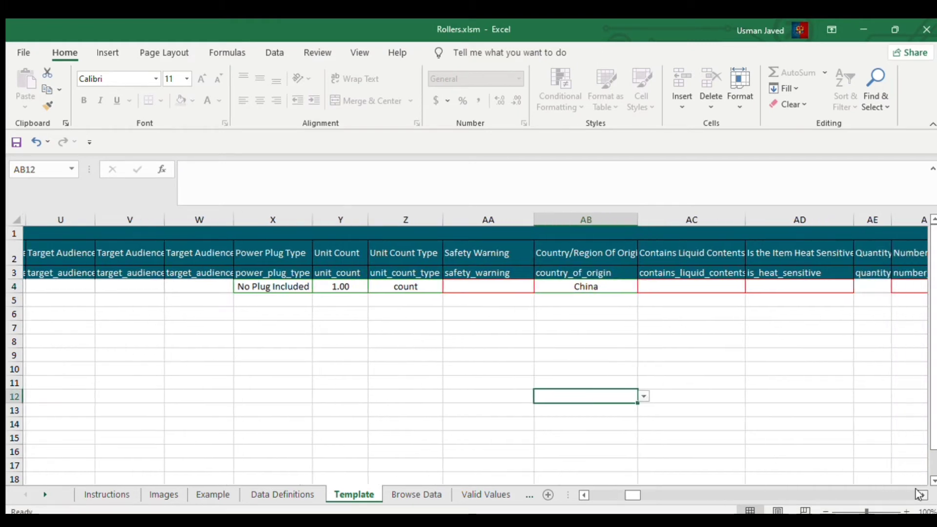
{"action": "left_click", "coordinate": [920, 495]}
{"action": "left_click", "coordinate": [481, 286]}
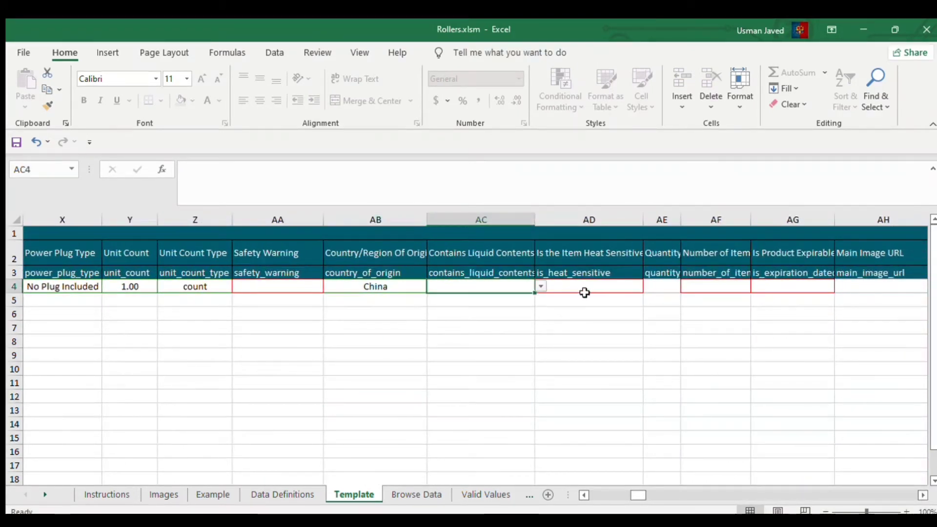
{"action": "left_click", "coordinate": [539, 288]}
{"action": "left_click", "coordinate": [703, 289]}
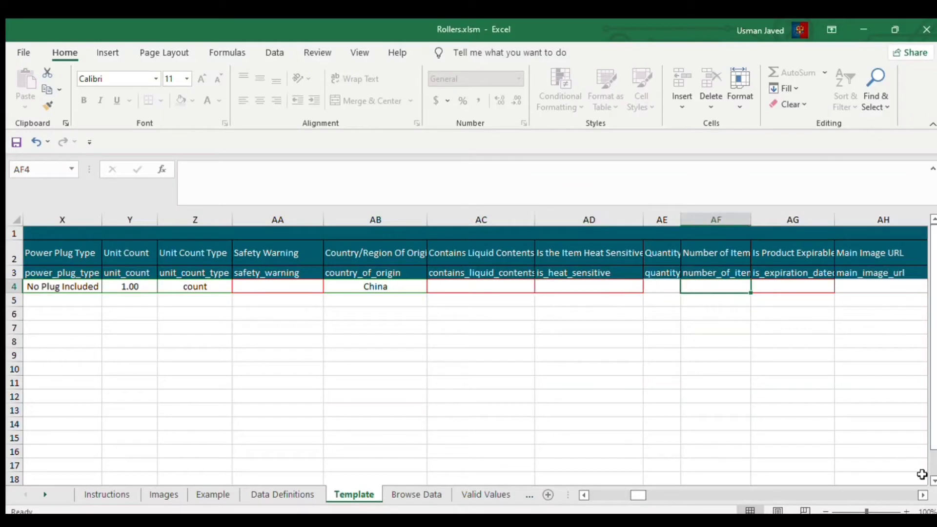
{"action": "left_click", "coordinate": [920, 495]}
Examine the Main Image URL field in AH4 and the Other Image Url columns beside it
{"action": "left_click", "coordinate": [264, 287]}
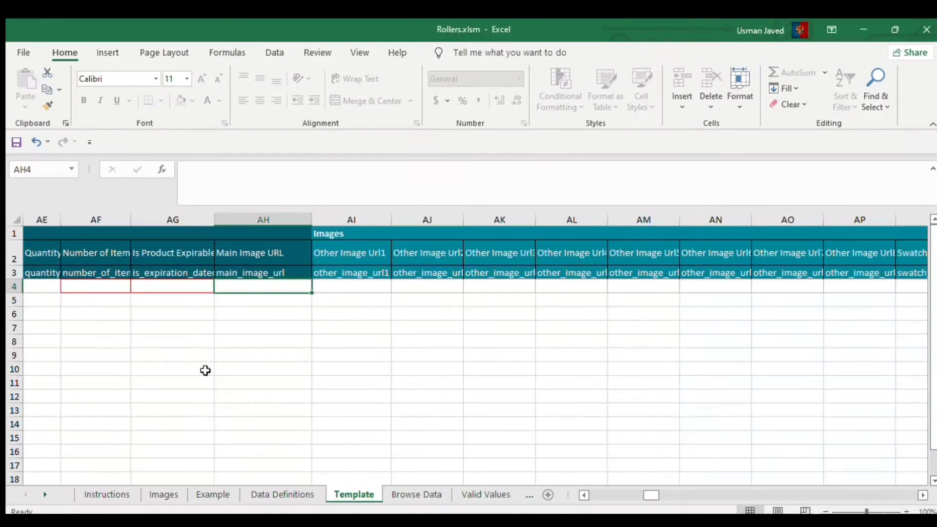
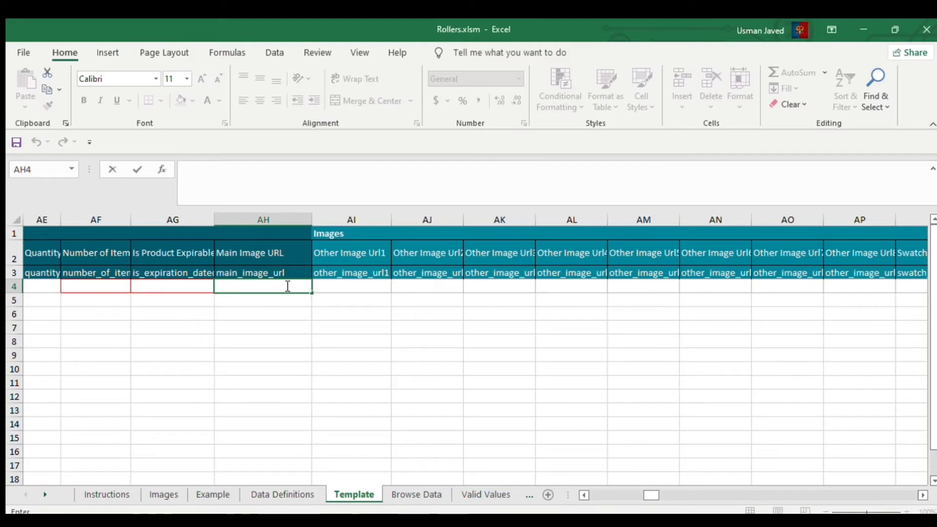
{"action": "left_click", "coordinate": [266, 287]}
{"action": "left_click", "coordinate": [326, 322]}
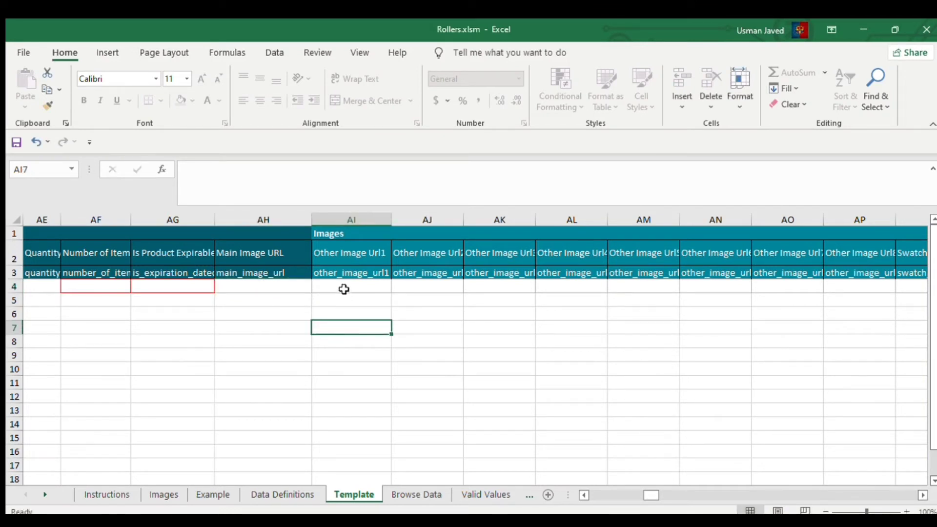
{"action": "left_click", "coordinate": [348, 288]}
{"action": "left_click", "coordinate": [425, 288]}
{"action": "left_click", "coordinate": [477, 289]}
{"action": "left_click", "coordinate": [541, 286]}
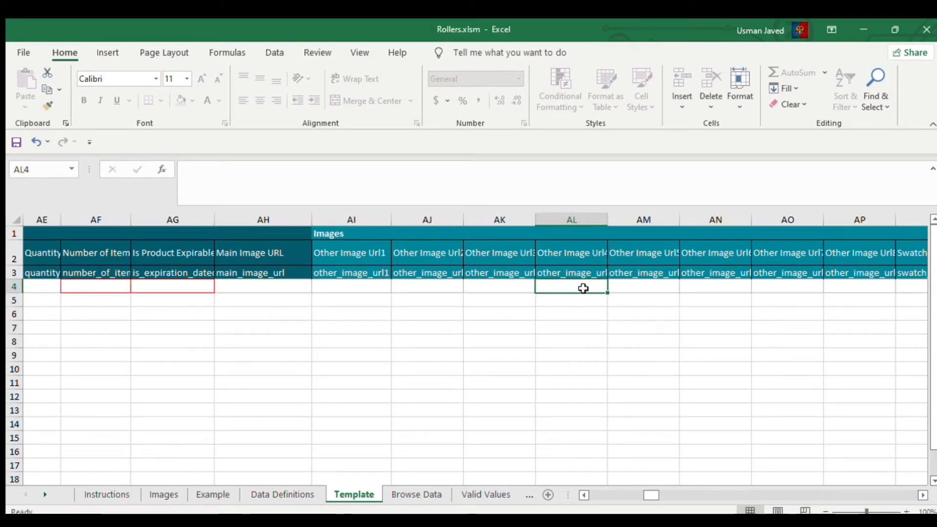
{"action": "left_click", "coordinate": [622, 285]}
{"action": "left_click", "coordinate": [271, 284]}
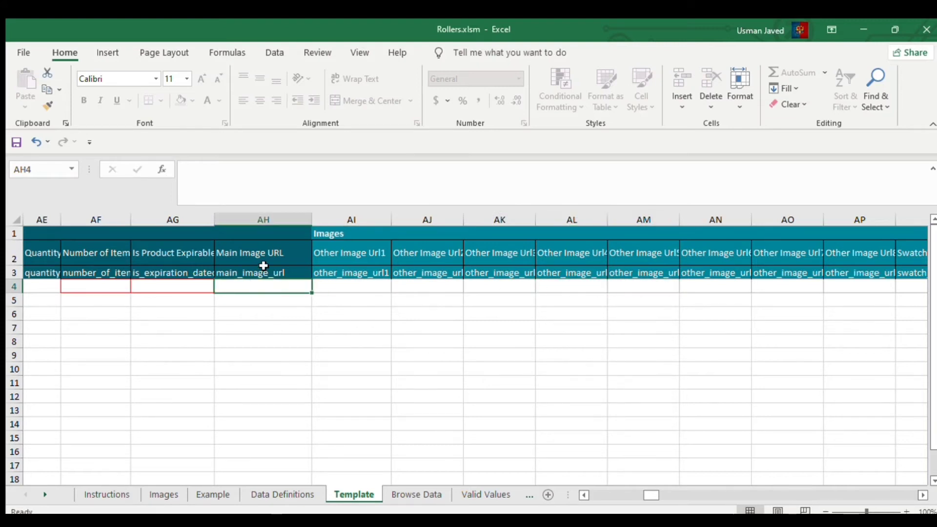
{"action": "double_click", "coordinate": [250, 288]}
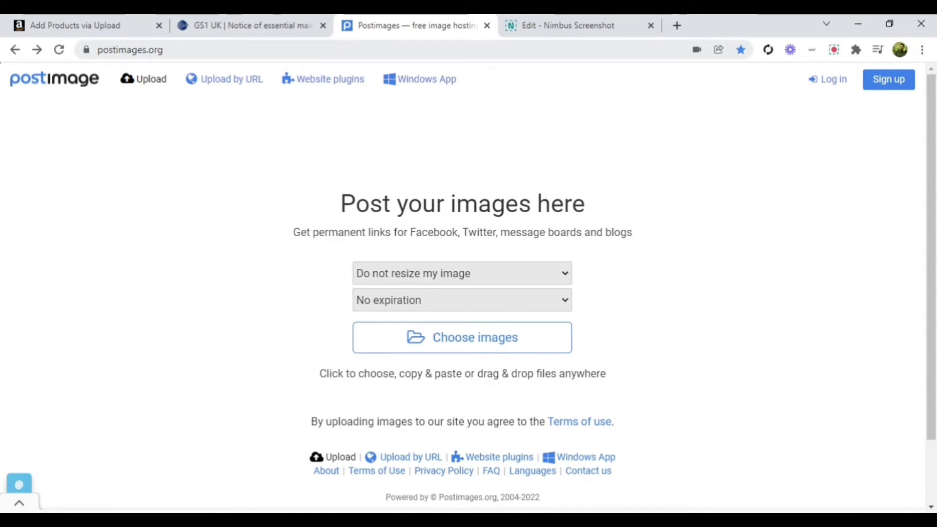
Switch to the Postimages website, upload the Solo Image picture and bring its full list of share links into view
{"action": "left_click", "coordinate": [451, 351]}
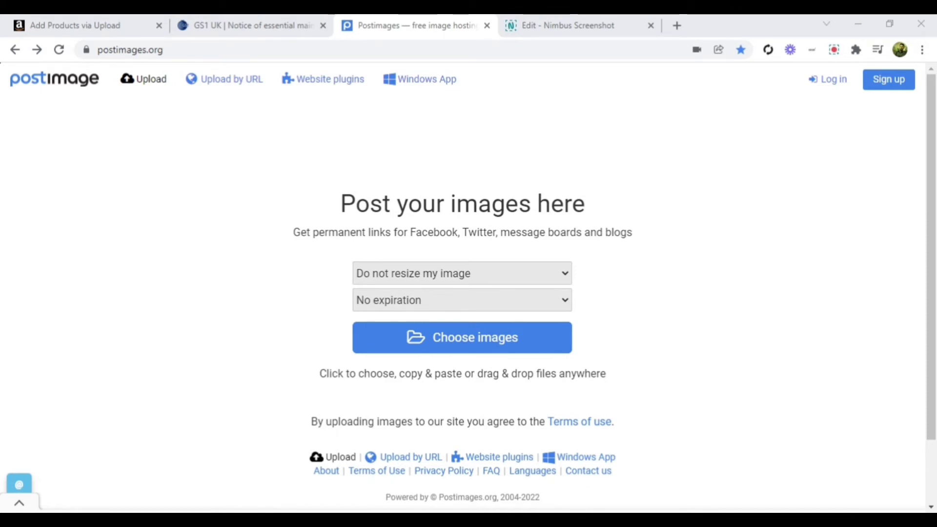
{"action": "key", "text": "Return"}
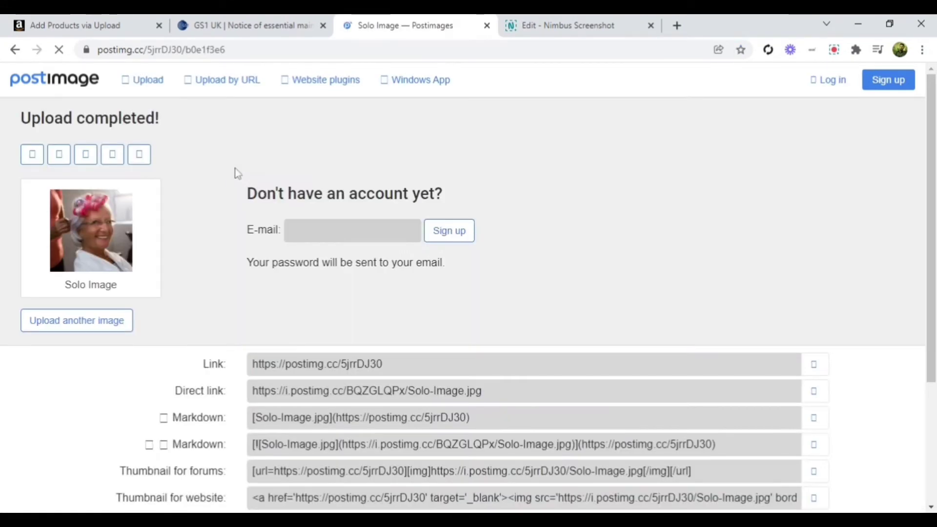
{"action": "scroll", "coordinate": [321, 234], "scroll_direction": "down", "scroll_amount": 3}
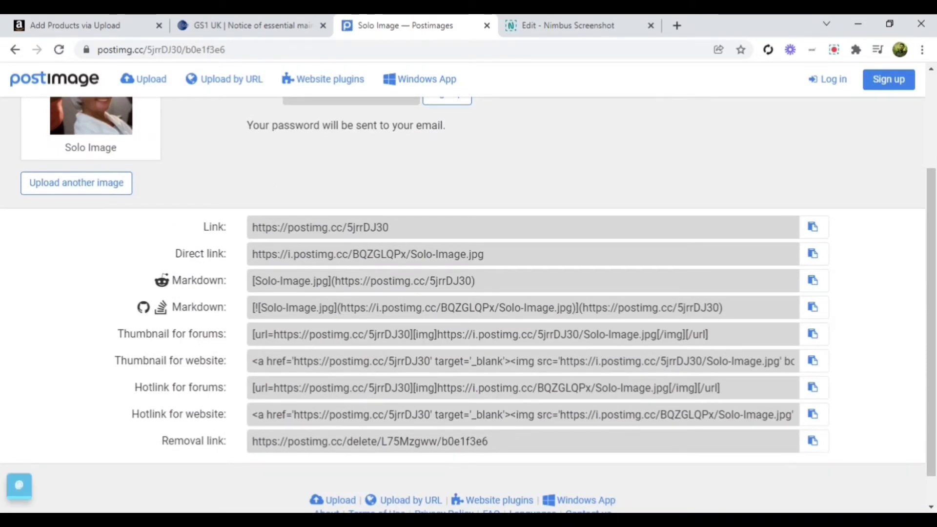
Copy the direct link of the uploaded Solo Image picture from its share links
{"action": "left_click", "coordinate": [492, 252]}
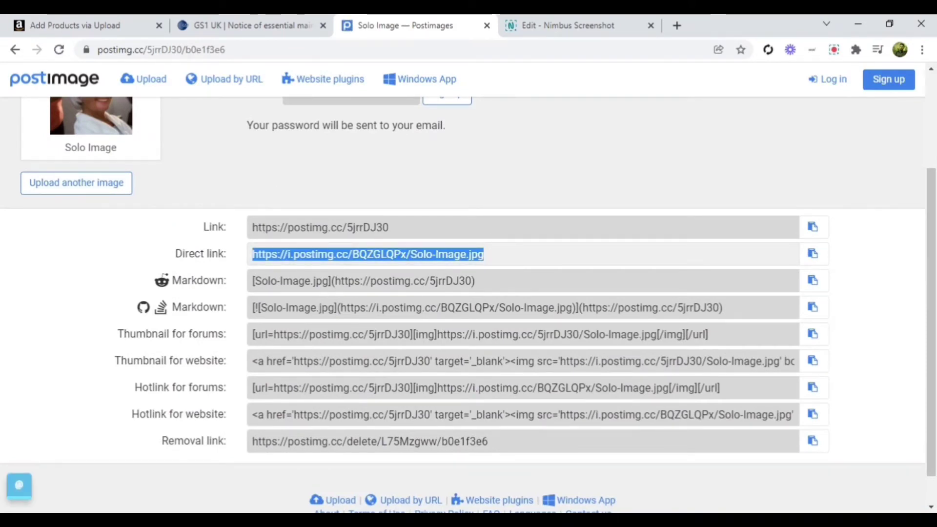
{"action": "scroll", "coordinate": [566, 313], "scroll_direction": "up", "scroll_amount": 2}
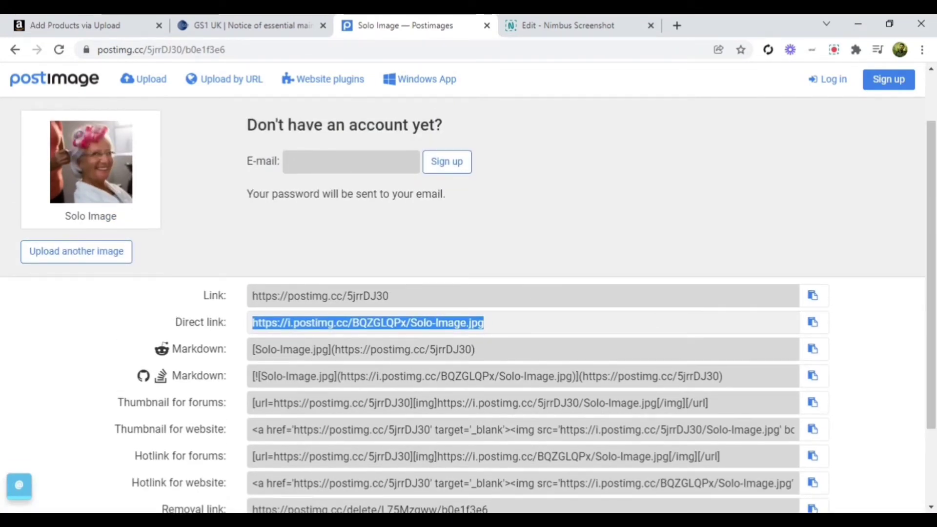
{"action": "left_click", "coordinate": [813, 322]}
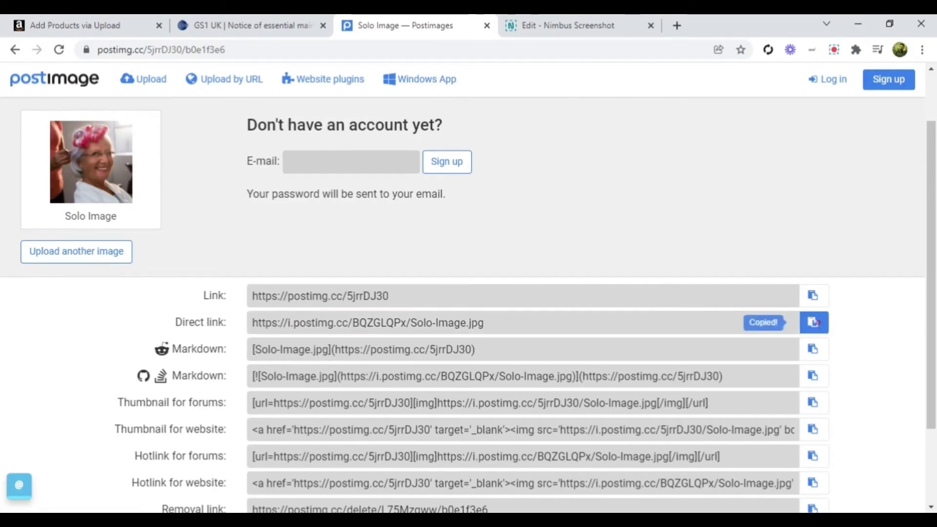
{"action": "left_click", "coordinate": [812, 246]}
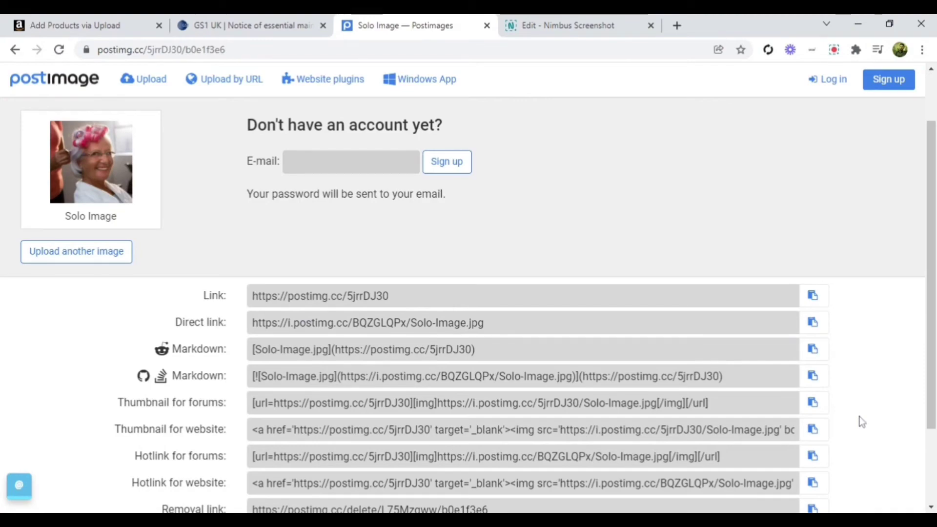
Switch to the Rollers.xlsm workbook in Excel and examine the Other Image Url cells AI4 to AP4
{"action": "key", "text": "alt+Tab"}
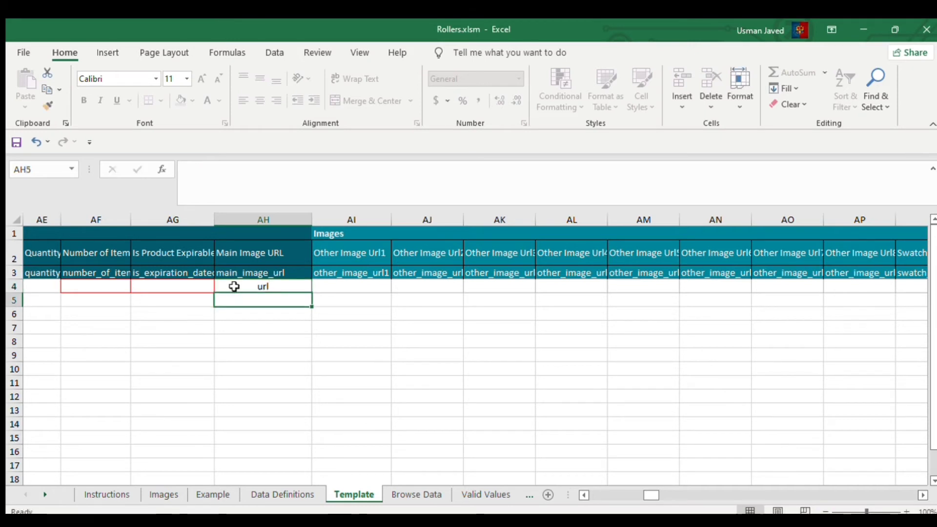
{"action": "left_click", "coordinate": [329, 286]}
{"action": "left_click", "coordinate": [416, 287]}
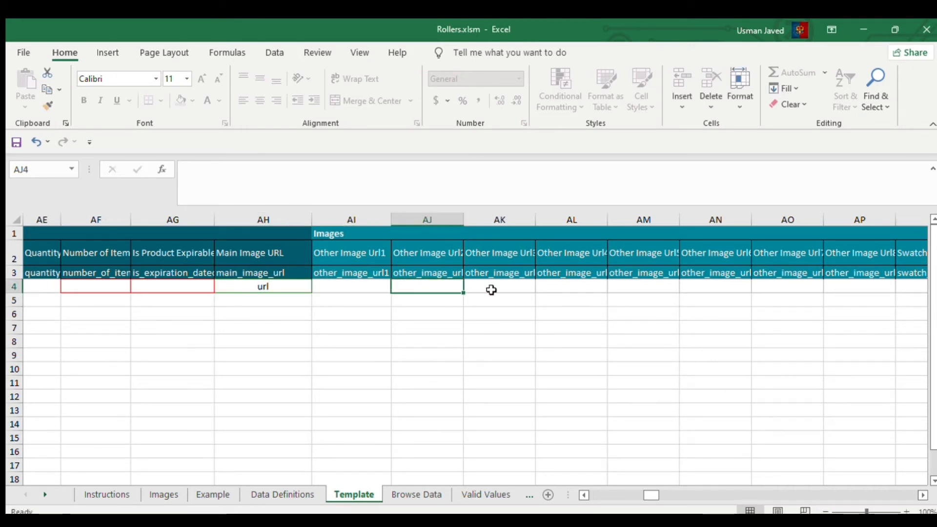
{"action": "left_click", "coordinate": [492, 288]}
{"action": "left_click", "coordinate": [567, 291]}
{"action": "left_click", "coordinate": [634, 292]}
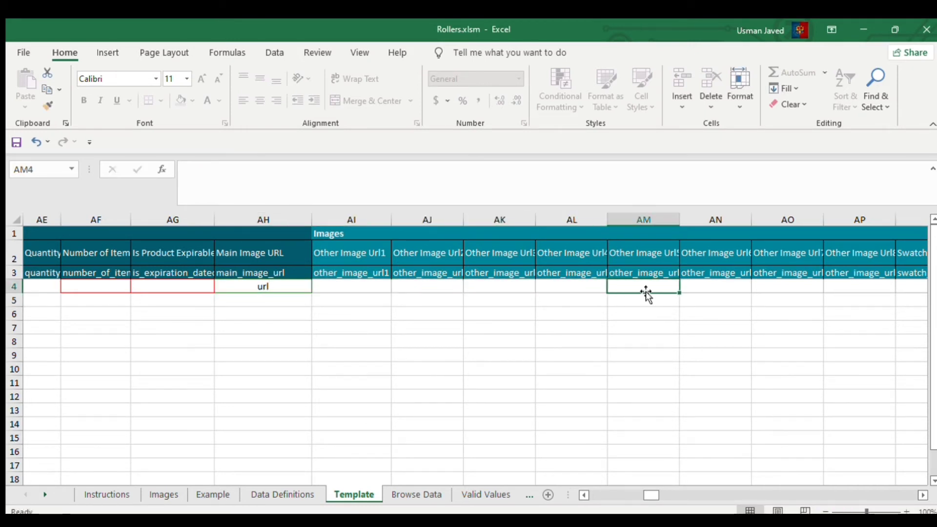
{"action": "left_click", "coordinate": [689, 287]}
{"action": "left_click_drag", "start_coordinate": [341, 282], "coordinate": [830, 286]}
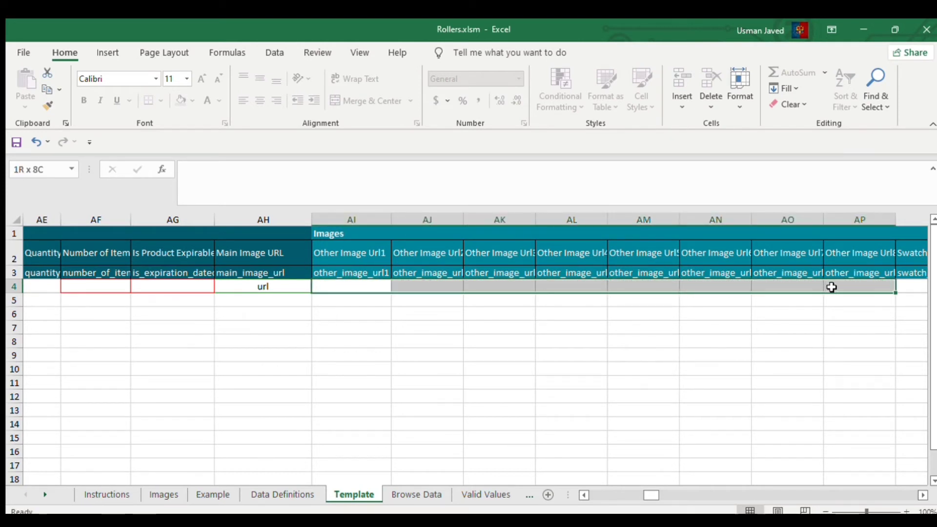
{"action": "left_click", "coordinate": [924, 495]}
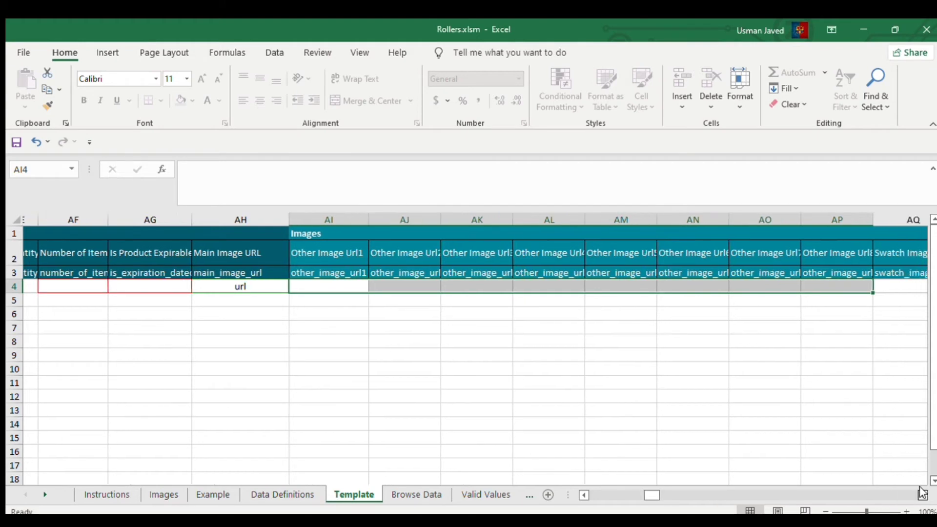
{"action": "left_click", "coordinate": [922, 494]}
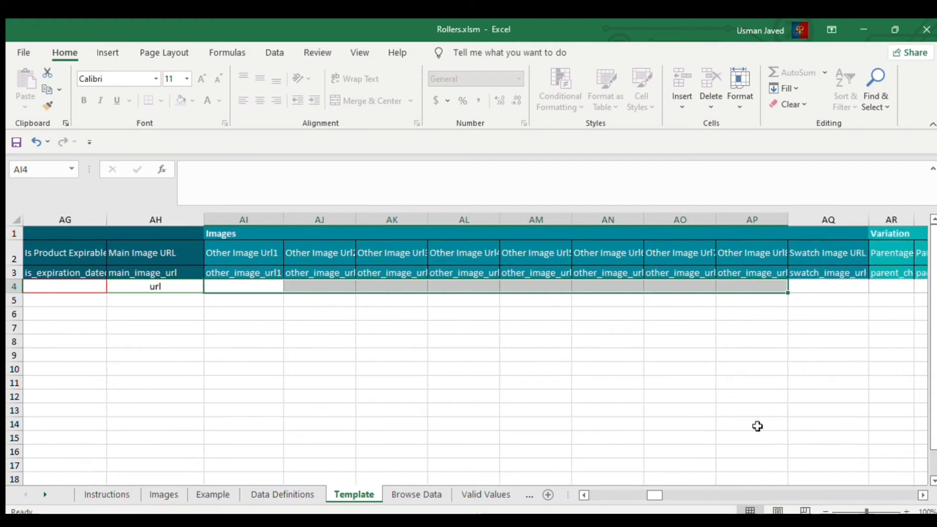
{"action": "left_click", "coordinate": [254, 288]}
{"action": "left_click", "coordinate": [317, 287]}
{"action": "left_click", "coordinate": [383, 287]}
{"action": "left_click", "coordinate": [251, 288]}
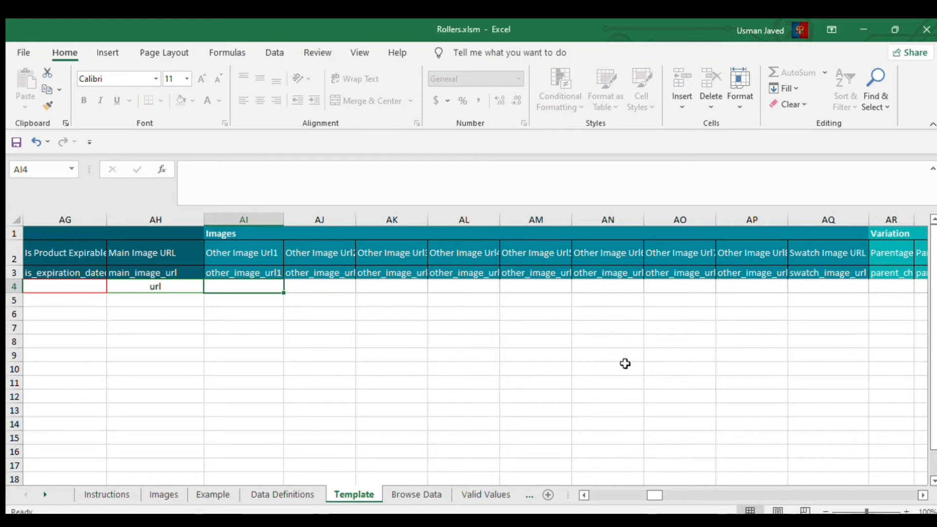
Widen column AV in the Basic section to fit its full Update Delete heading
{"action": "left_click", "coordinate": [922, 494]}
{"action": "left_click", "coordinate": [923, 494]}
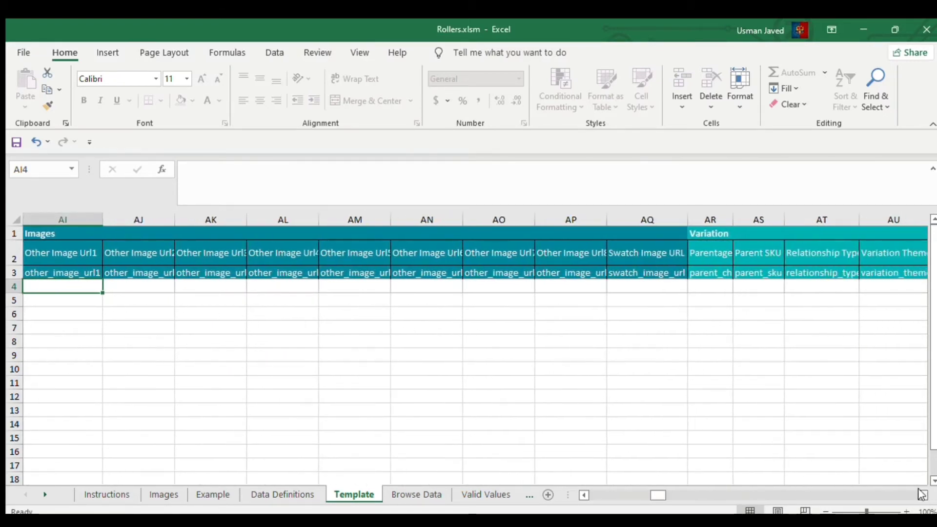
{"action": "left_click", "coordinate": [923, 494]}
{"action": "left_click", "coordinate": [923, 494]}
{"action": "left_click", "coordinate": [922, 494]}
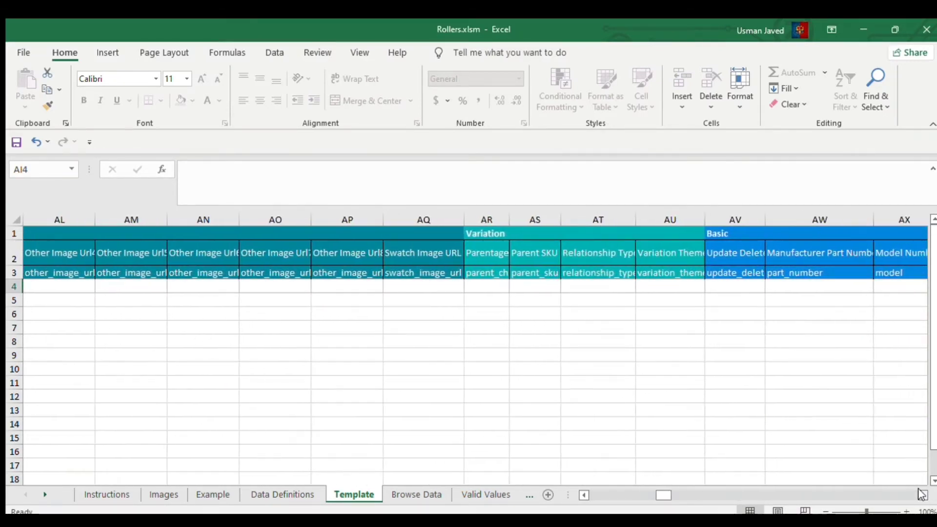
{"action": "scroll", "coordinate": [520, 279], "scroll_direction": "right", "scroll_amount": 3}
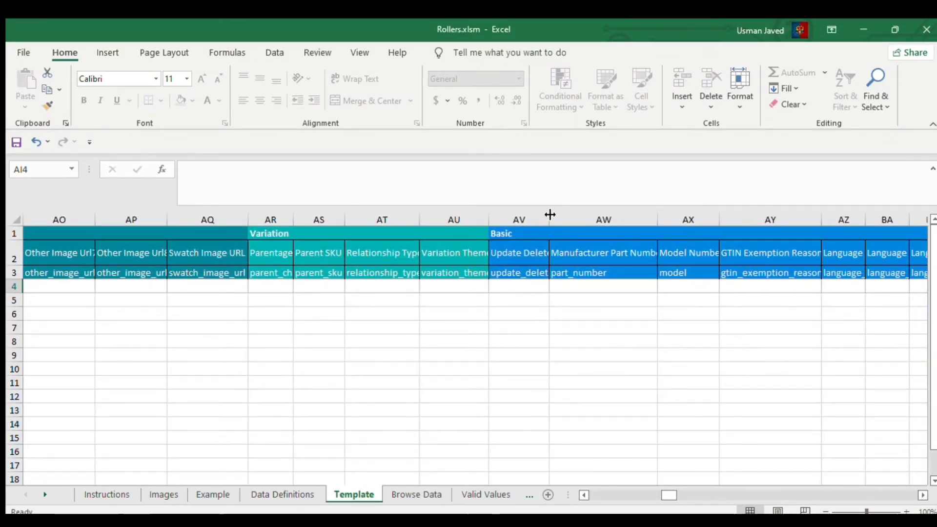
{"action": "left_click_drag", "start_coordinate": [549, 220], "coordinate": [569, 220]}
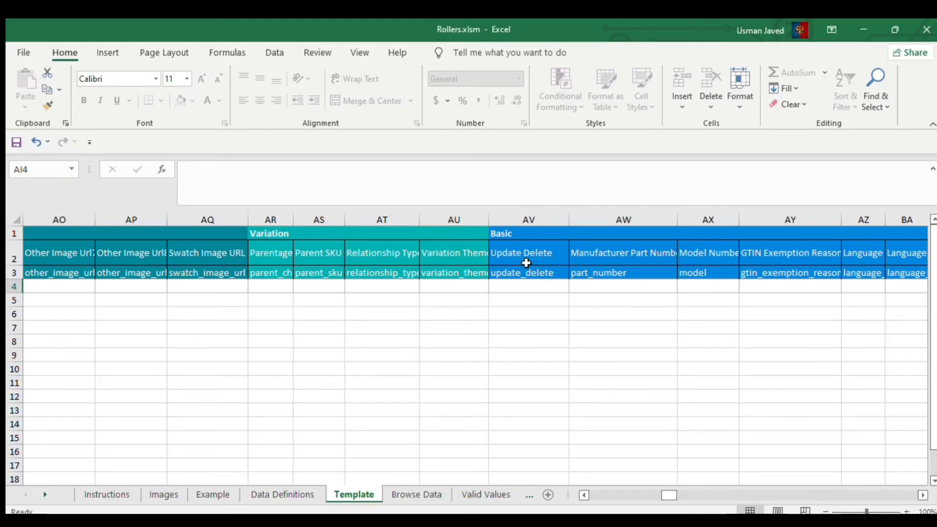
Set the Update Delete field in AV4 to Update
{"action": "left_click", "coordinate": [557, 286]}
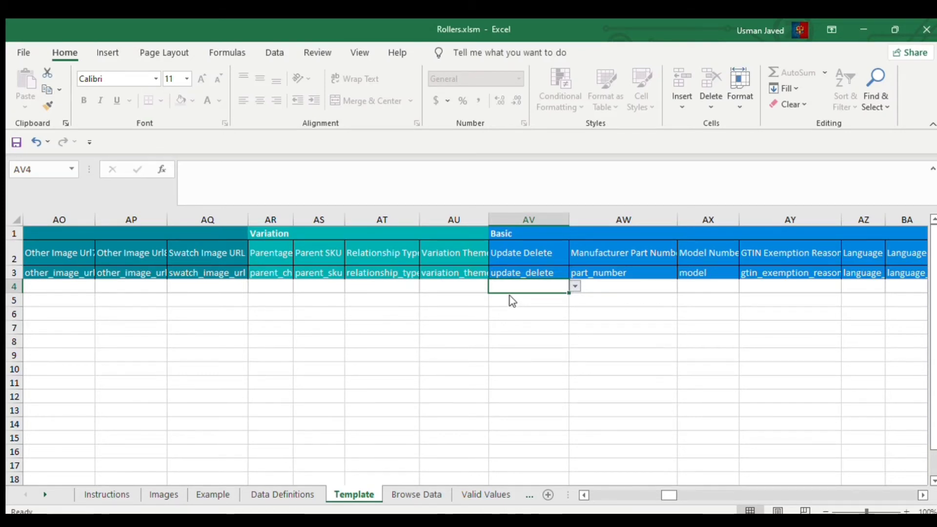
{"action": "key", "text": "ctrl+v"}
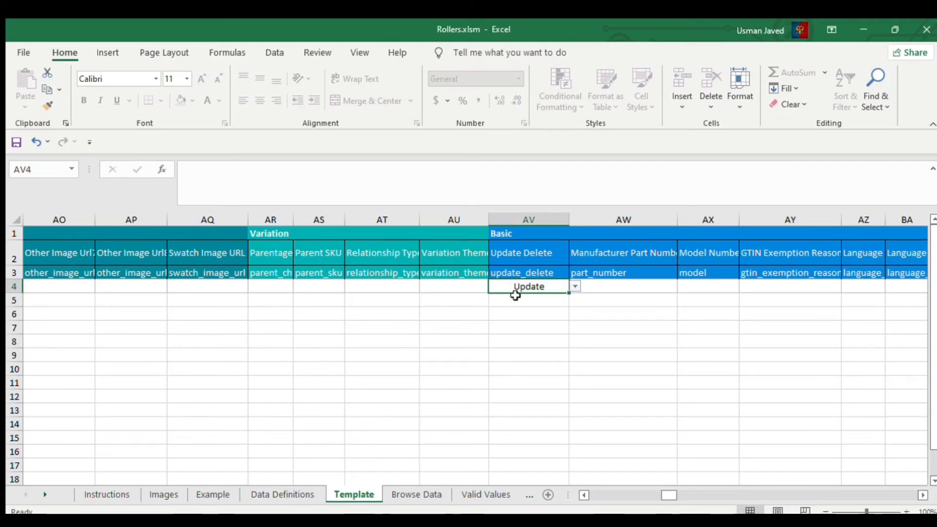
{"action": "left_click", "coordinate": [533, 353]}
Change the Update Delete field in AV4 to PartialUpdate
{"action": "left_click", "coordinate": [566, 287]}
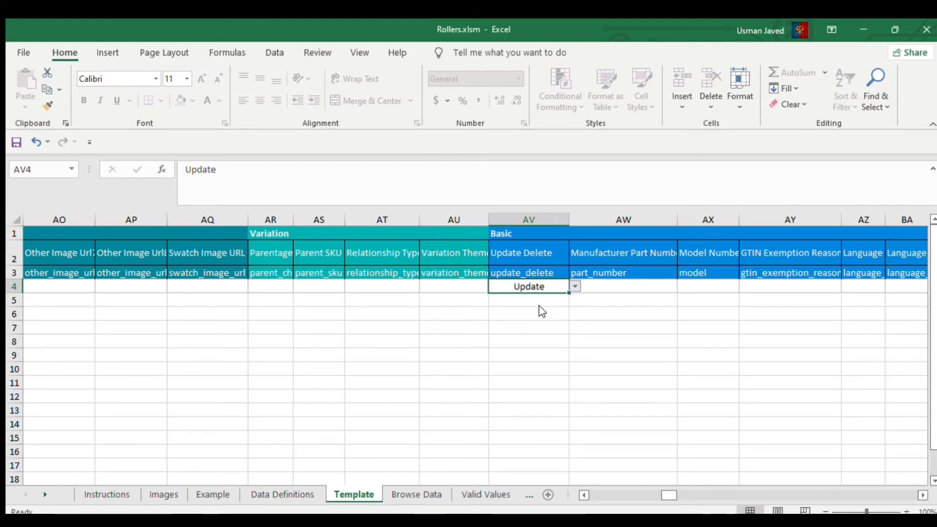
{"action": "key", "text": "ctrl+v"}
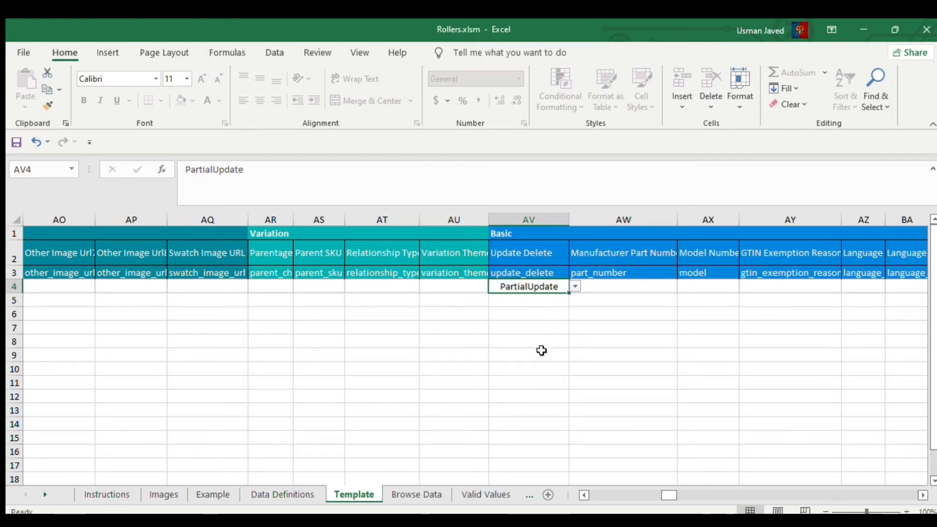
{"action": "left_click", "coordinate": [542, 352]}
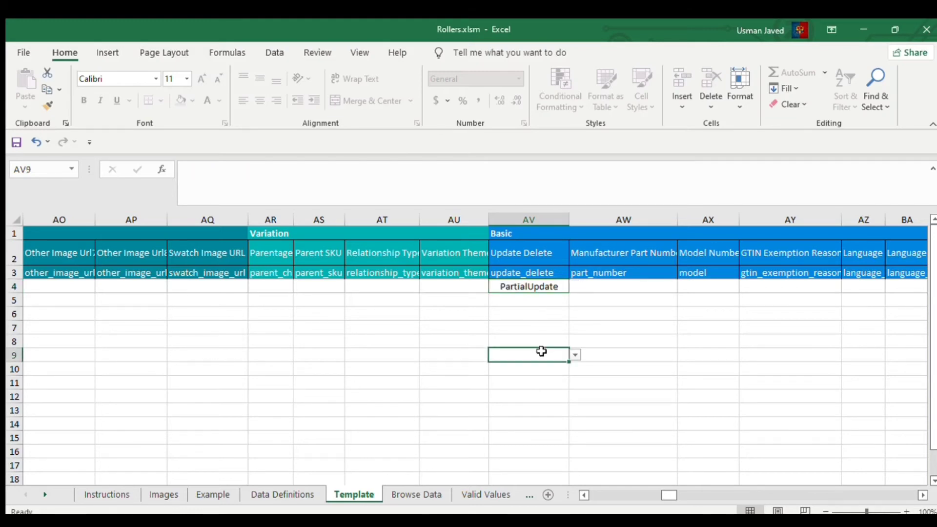
Set the Update Delete field in AV4 back to Update
{"action": "left_click", "coordinate": [564, 287]}
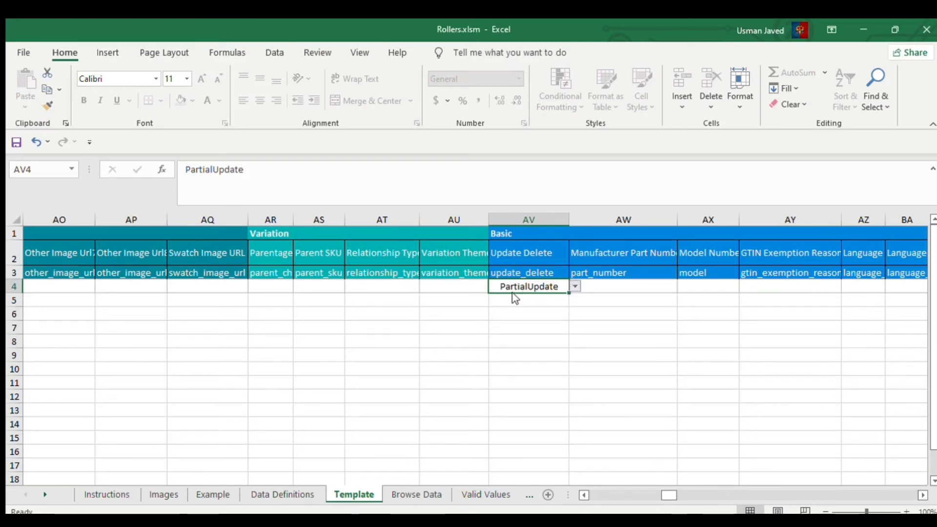
{"action": "left_click", "coordinate": [575, 287]}
{"action": "left_click", "coordinate": [531, 303]}
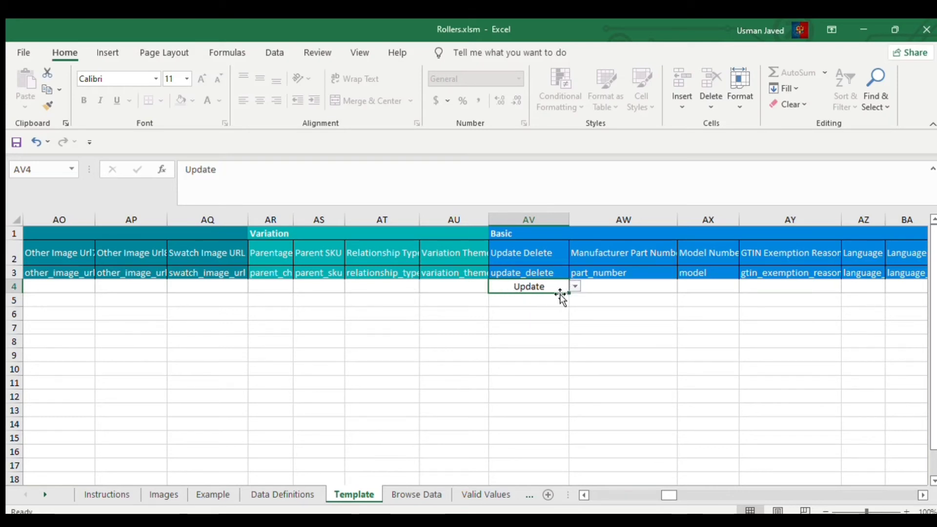
{"action": "left_click", "coordinate": [524, 303]}
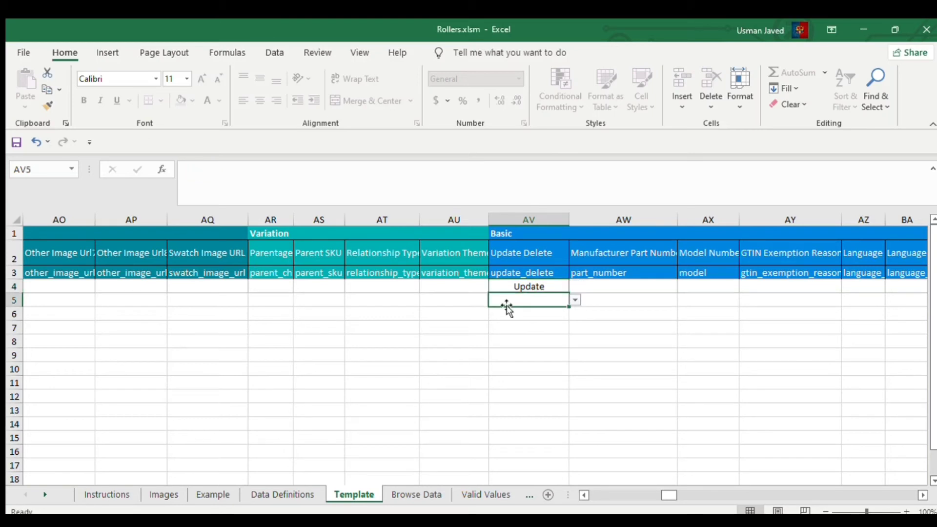
{"action": "left_click", "coordinate": [537, 287]}
{"action": "left_click", "coordinate": [364, 287]}
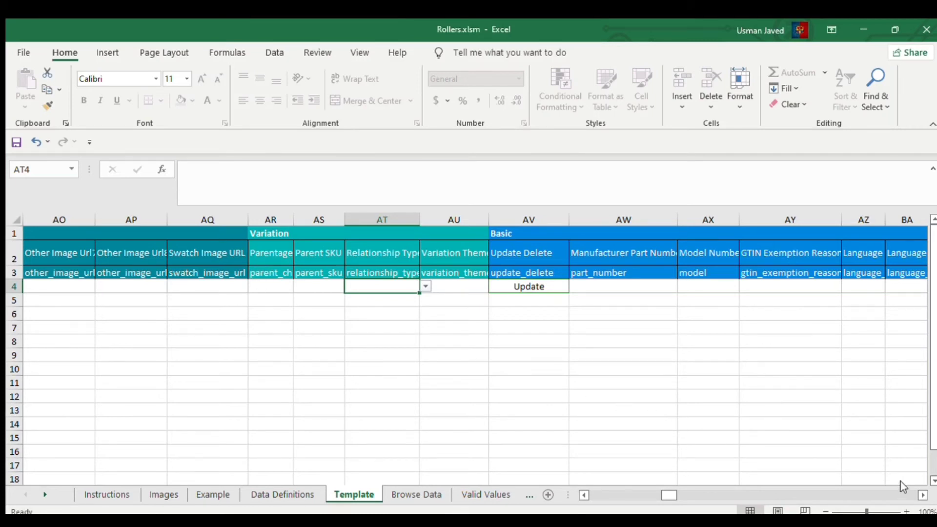
Widen the Search Terms column in the Discovery section to fit its generic_keywords heading and inspect cell BE4
{"action": "left_click", "coordinate": [922, 495]}
{"action": "left_click", "coordinate": [921, 494]}
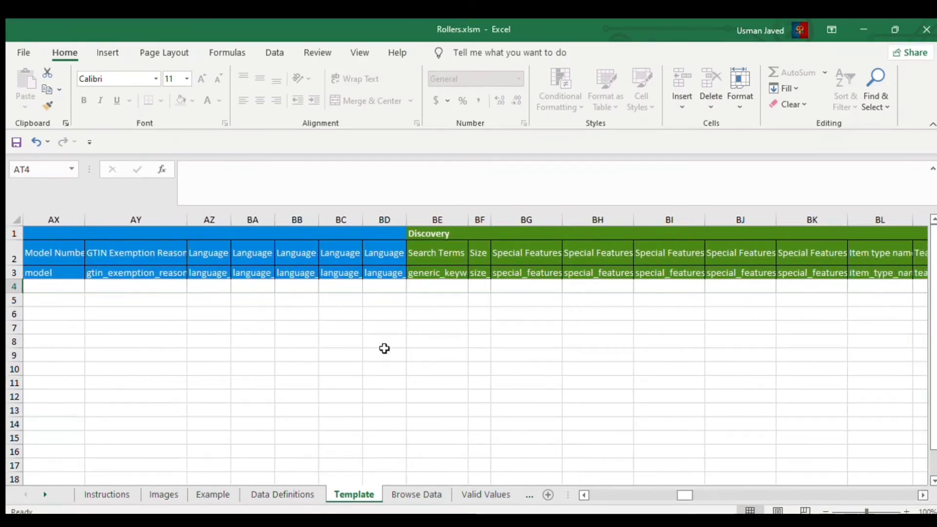
{"action": "left_click", "coordinate": [442, 327]}
{"action": "left_click", "coordinate": [440, 285]}
{"action": "double_click", "coordinate": [441, 285]}
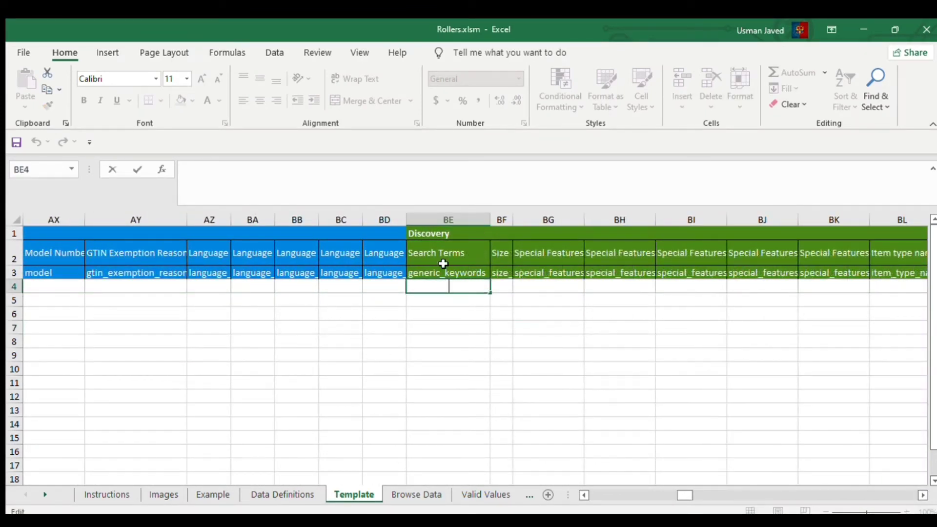
{"action": "left_click", "coordinate": [453, 286]}
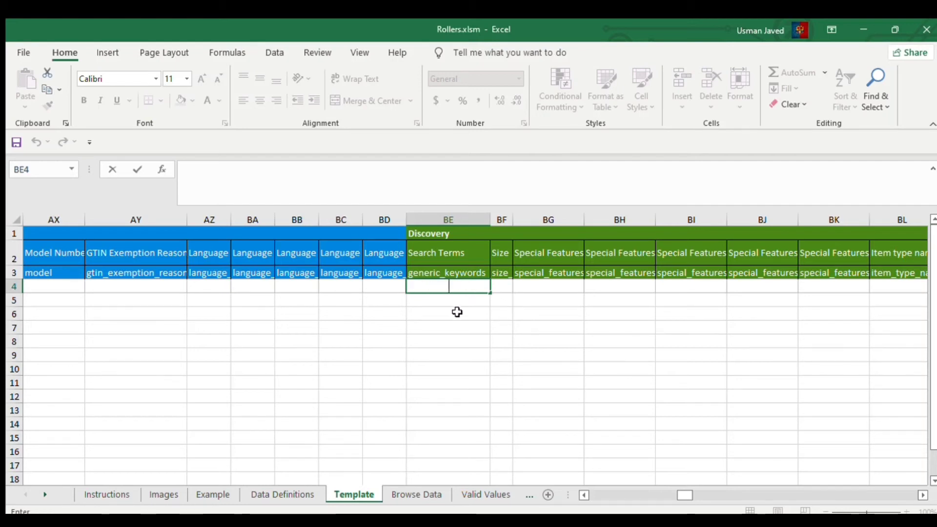
{"action": "key", "text": "Escape"}
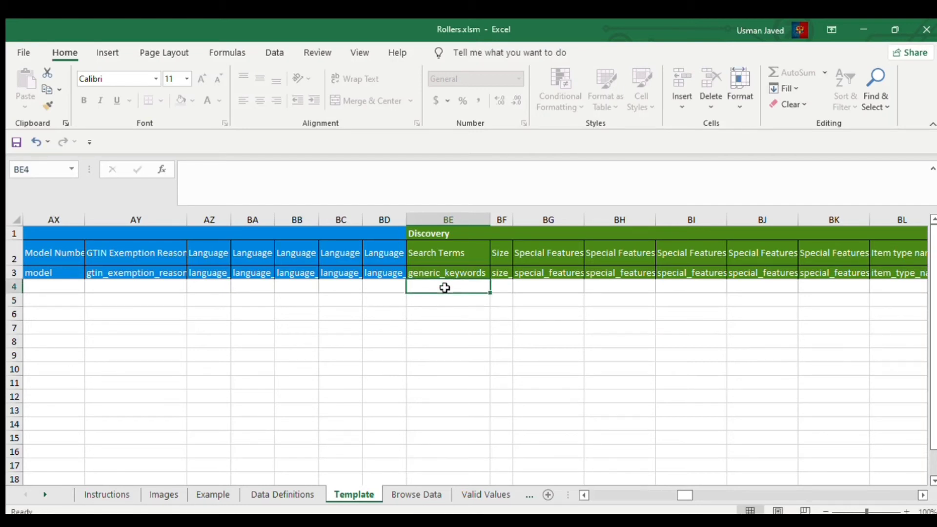
{"action": "double_click", "coordinate": [448, 289]}
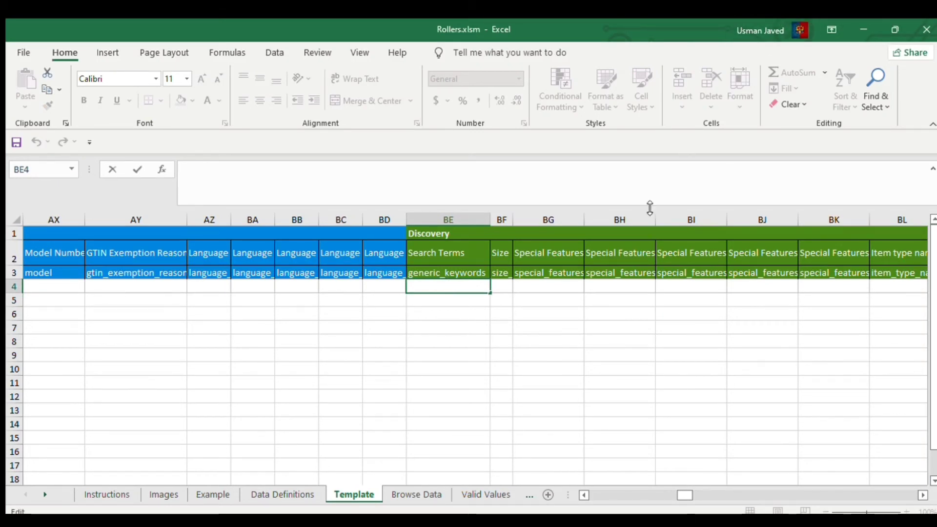
{"action": "left_click", "coordinate": [457, 300]}
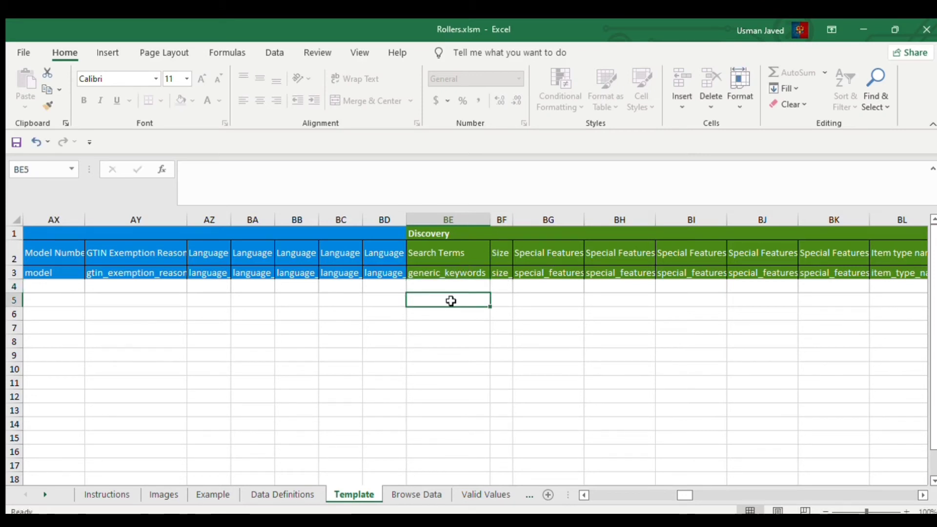
Enter "hair rollers self grip roller" as the Search Terms in BE4 and widen the column to fit the text
{"action": "double_click", "coordinate": [441, 288]}
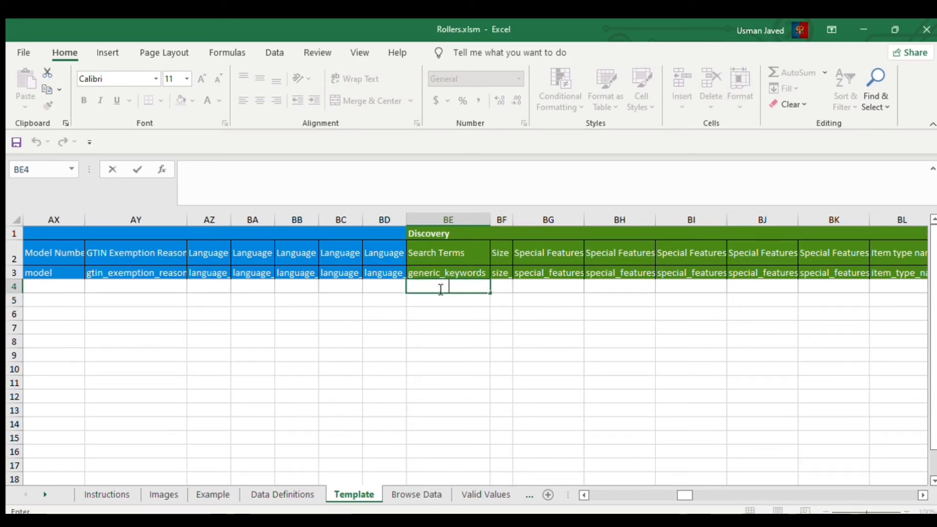
{"action": "type", "text": "hair rollers"}
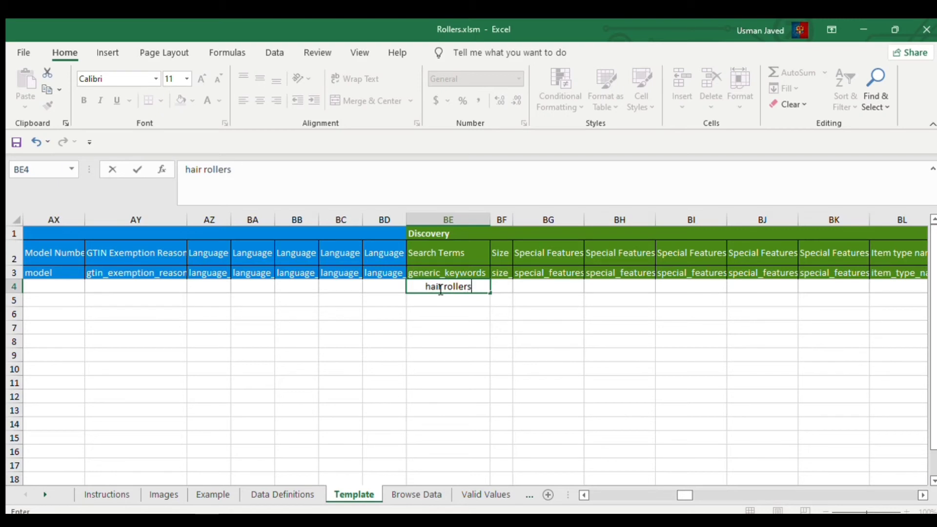
{"action": "type", "text": " self gro"}
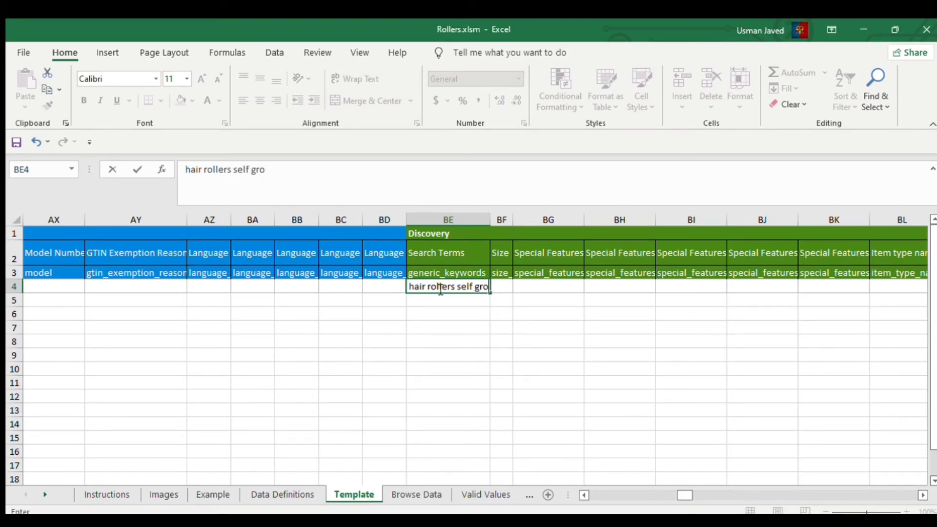
{"action": "key", "text": "BackSpace"}
{"action": "type", "text": "ip rop"}
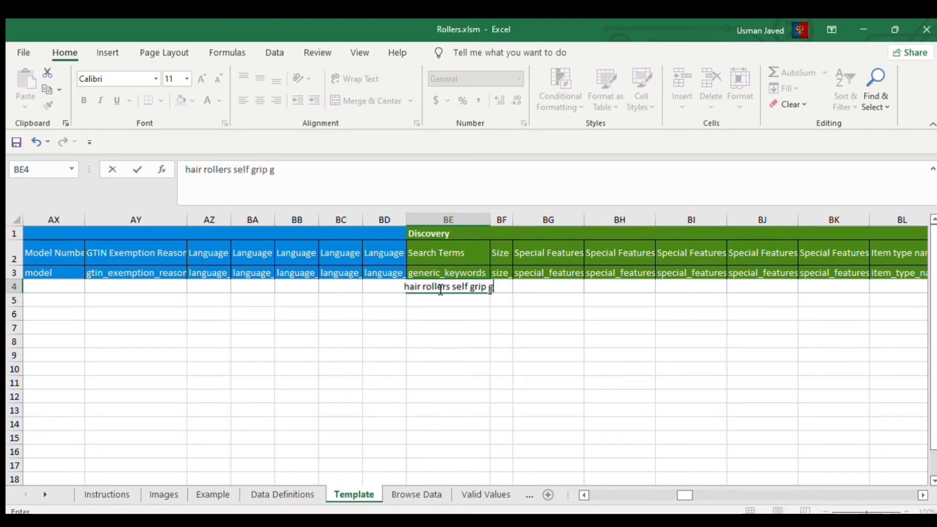
{"action": "key", "text": "BackSpace"}
{"action": "type", "text": "lle"}
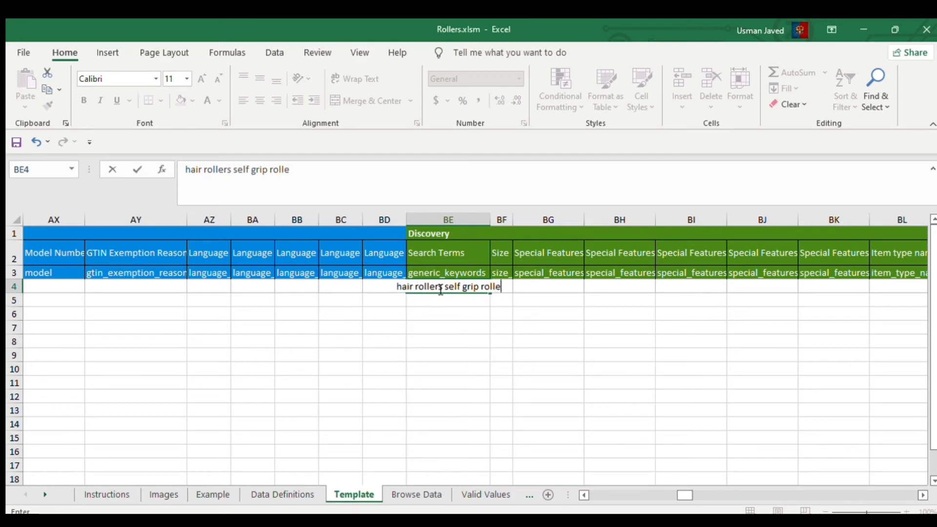
{"action": "type", "text": "r"}
{"action": "key", "text": "Return"}
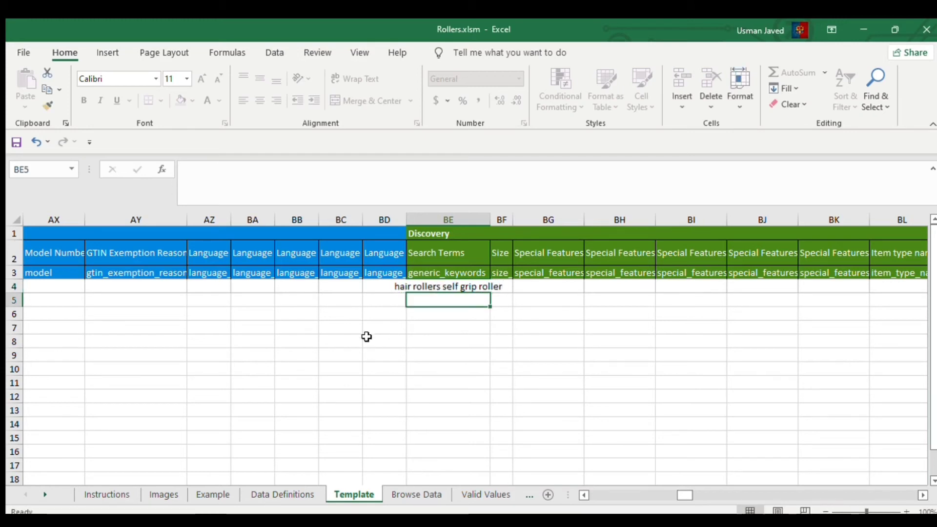
{"action": "double_click", "coordinate": [491, 219]}
{"action": "left_click", "coordinate": [610, 383]}
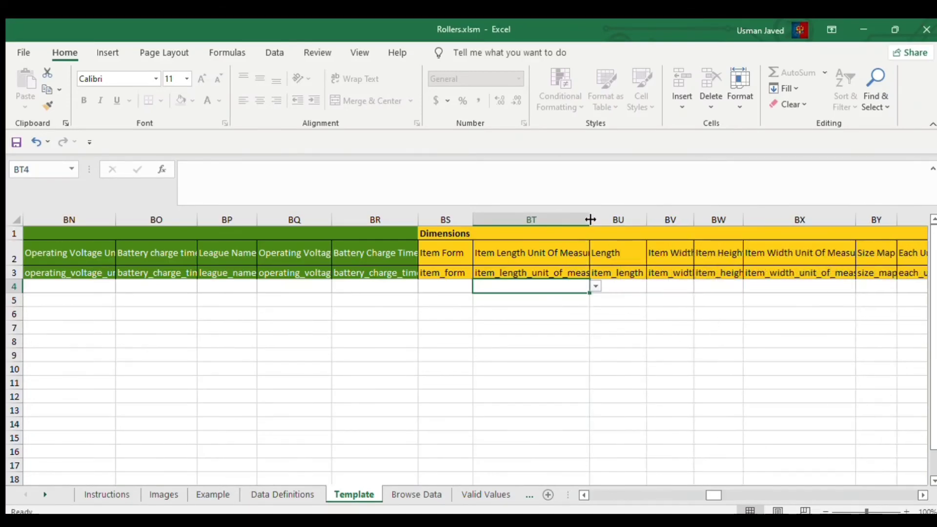
Fit the Item Length Unit Of Measure column to its heading, set BT4 to DM and enter 15 as the Length in BU4
{"action": "double_click", "coordinate": [595, 219]}
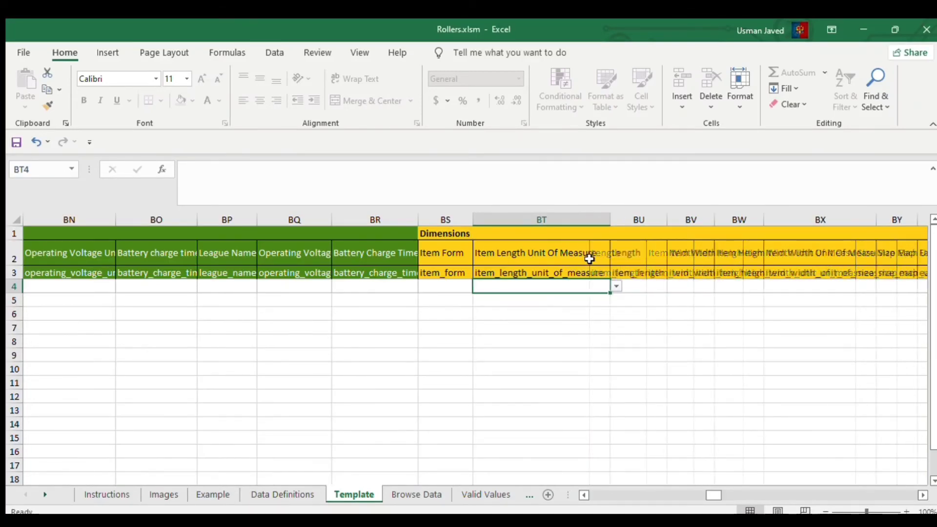
{"action": "left_click", "coordinate": [655, 284]}
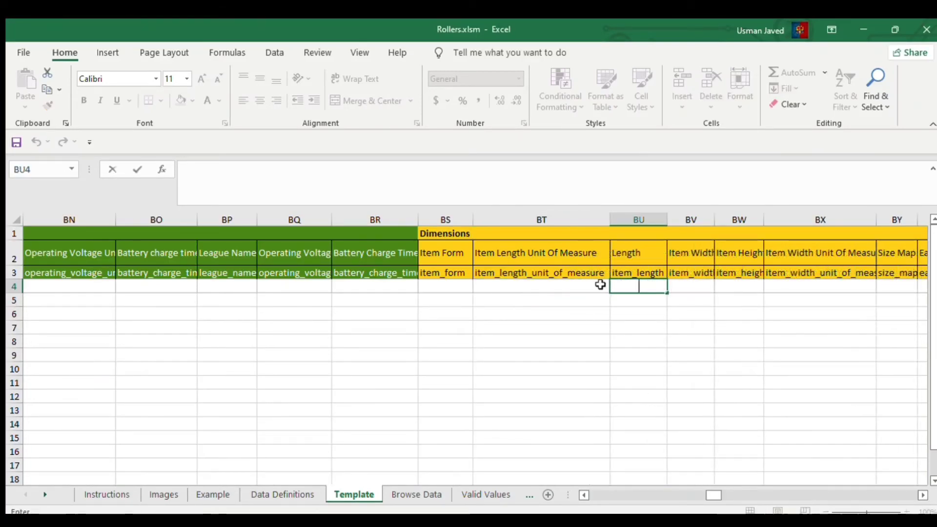
{"action": "left_click", "coordinate": [581, 288]}
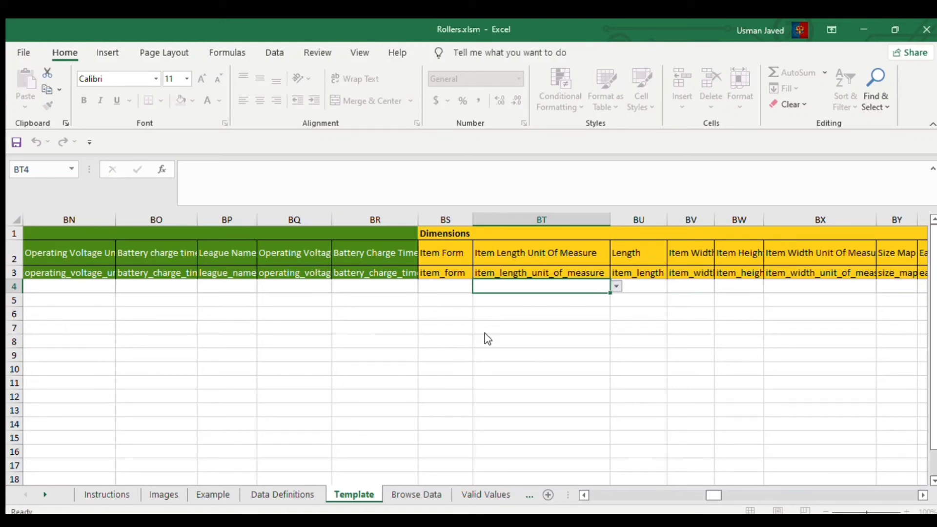
{"action": "type", "text": "DM"}
{"action": "left_click", "coordinate": [636, 286]}
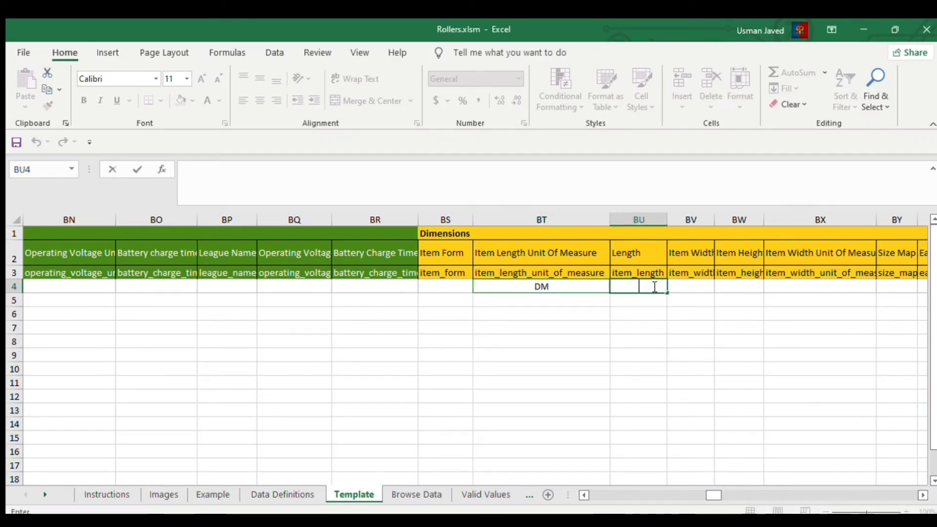
{"action": "type", "text": "15"}
{"action": "left_click", "coordinate": [653, 318]}
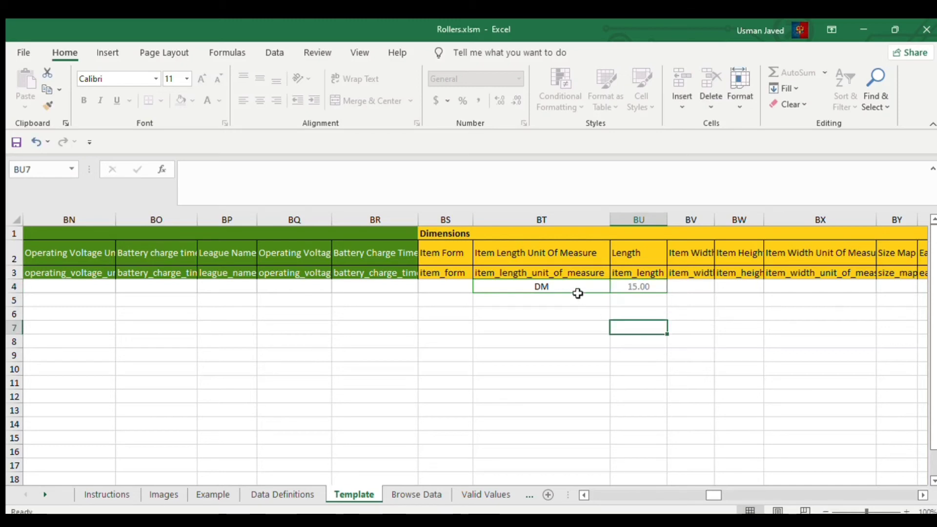
Change the Item Length Unit Of Measure in BT4 to MM
{"action": "left_click", "coordinate": [592, 288]}
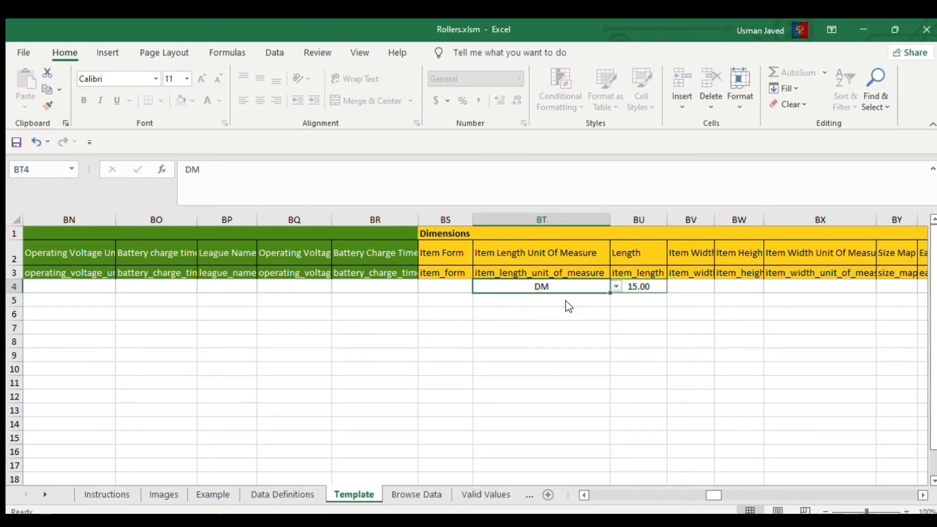
{"action": "type", "text": "MM"}
{"action": "left_click", "coordinate": [688, 286]}
Set the Item Width Unit Of Measure in BX4 to MM
{"action": "left_click", "coordinate": [743, 292]}
{"action": "left_click", "coordinate": [795, 286]}
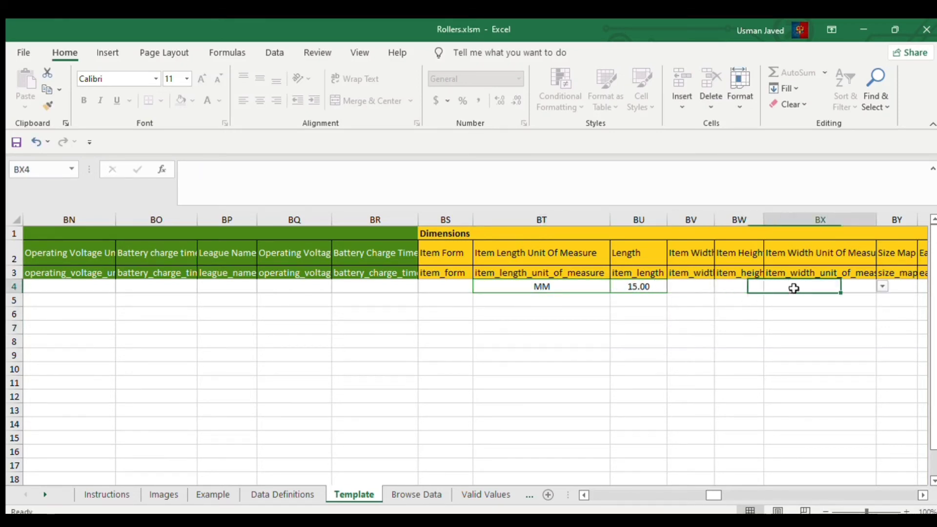
{"action": "scroll", "coordinate": [736, 334], "scroll_direction": "right", "scroll_amount": 2}
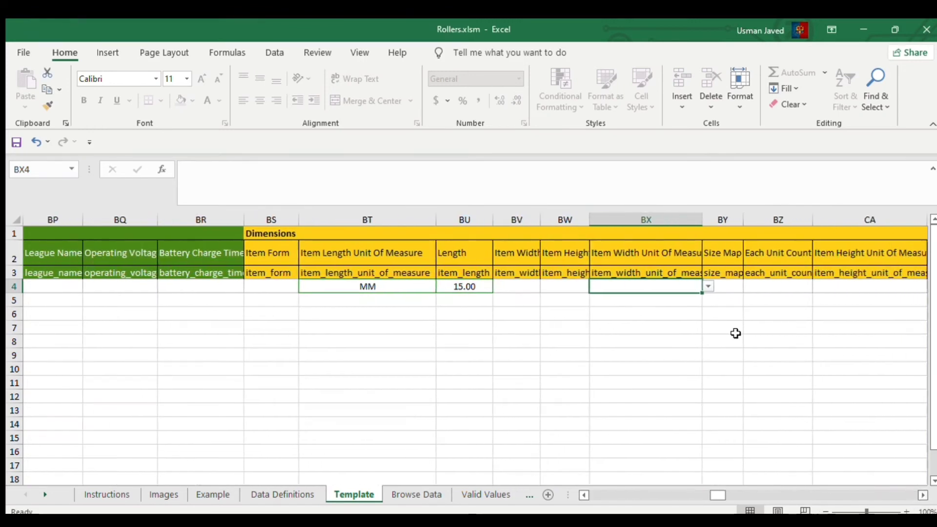
{"action": "left_click", "coordinate": [714, 288]}
{"action": "left_click", "coordinate": [693, 288]}
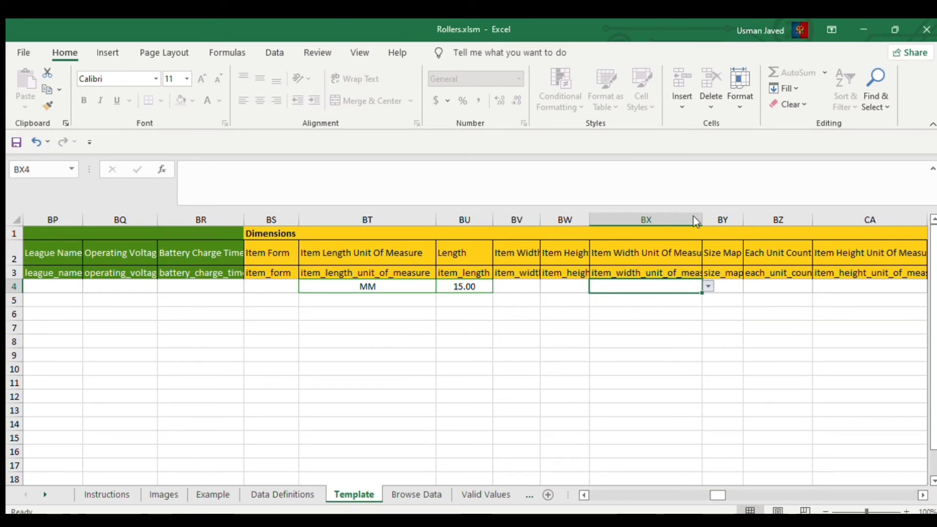
{"action": "left_click", "coordinate": [570, 287]}
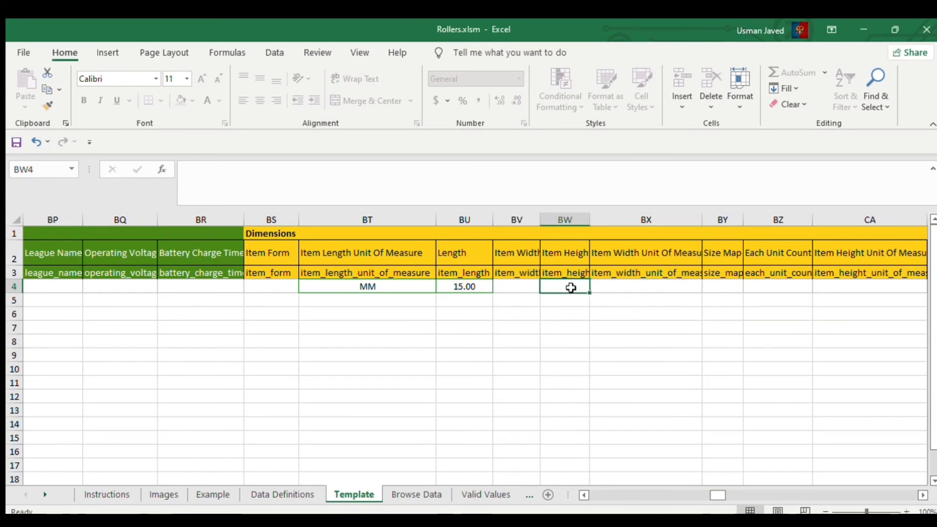
{"action": "left_click", "coordinate": [678, 288]}
{"action": "type", "text": "MM"}
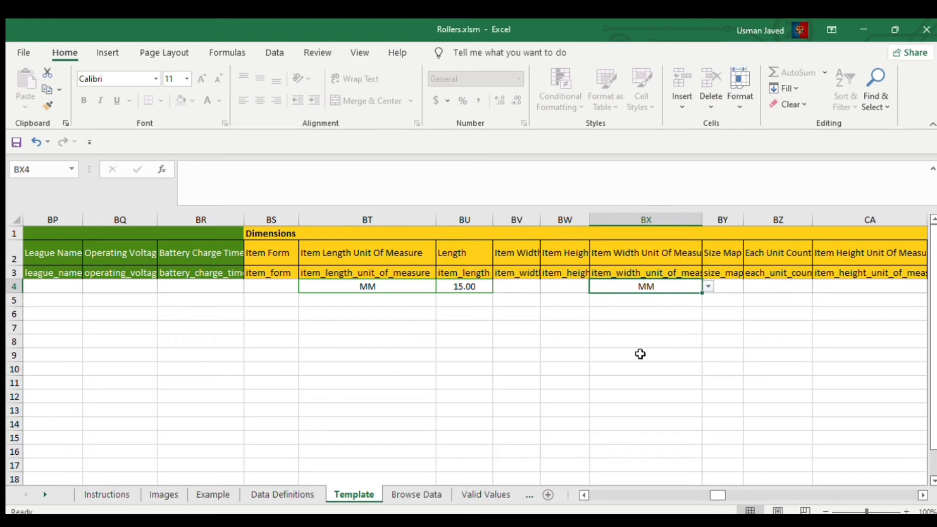
Compare the length and width unit entries in BT4 and BX4
{"action": "left_click", "coordinate": [722, 287]}
{"action": "left_click", "coordinate": [368, 286]}
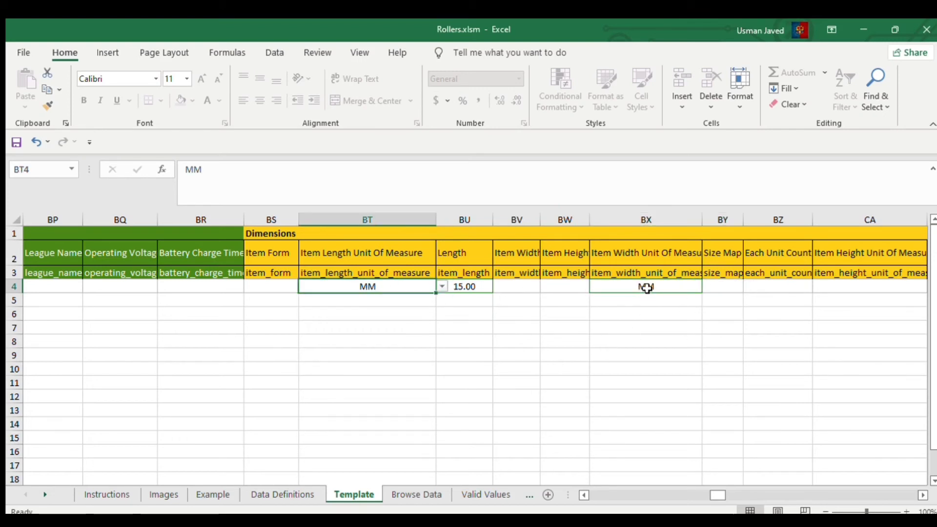
{"action": "left_click", "coordinate": [645, 286]}
{"action": "left_click", "coordinate": [393, 286]}
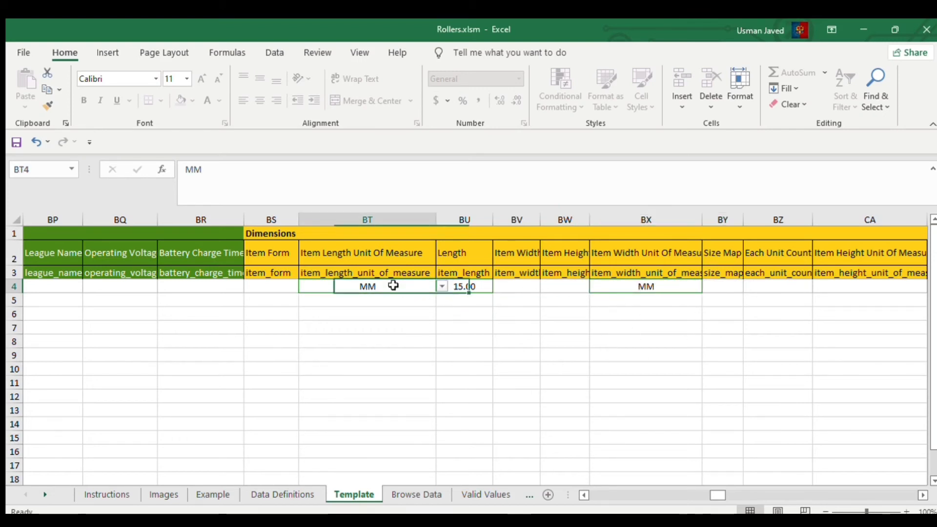
{"action": "double_click", "coordinate": [652, 287]}
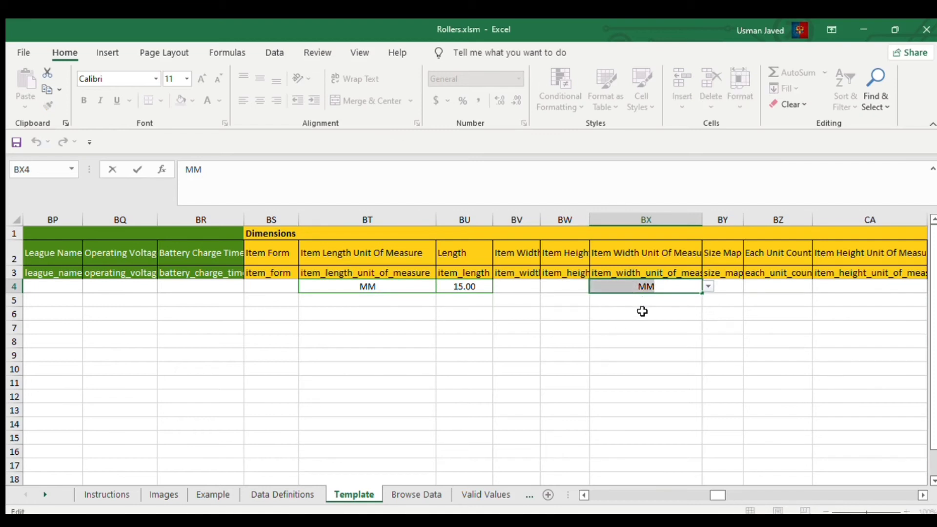
{"action": "left_click", "coordinate": [626, 355]}
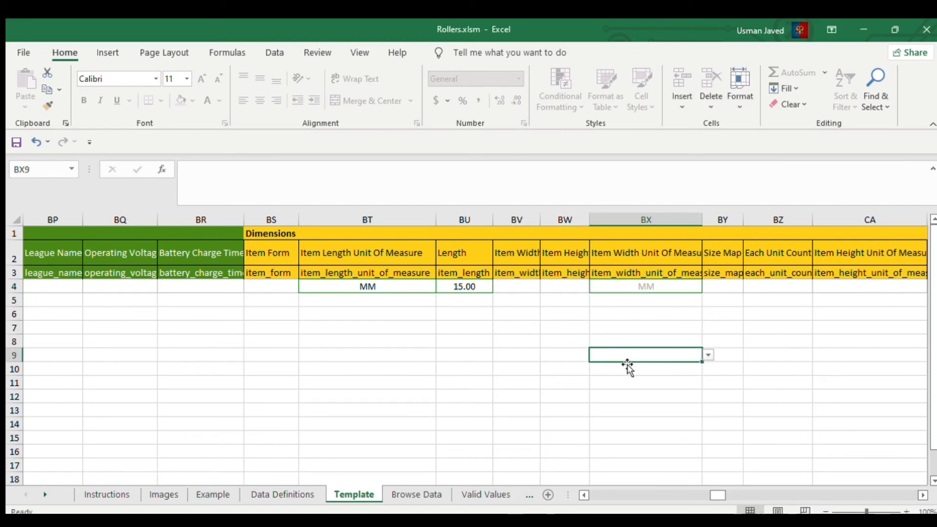
Widen the Size Map column to fit its heading and look through the remaining Dimensions fields up to the Fulfillment section
{"action": "double_click", "coordinate": [743, 220]}
{"action": "left_click", "coordinate": [721, 286]}
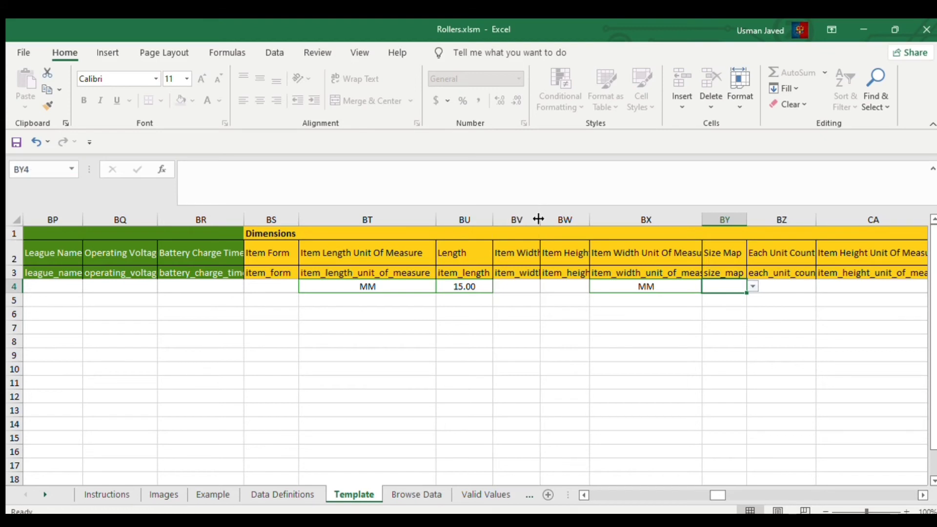
{"action": "left_click", "coordinate": [787, 300]}
{"action": "left_click", "coordinate": [922, 496]}
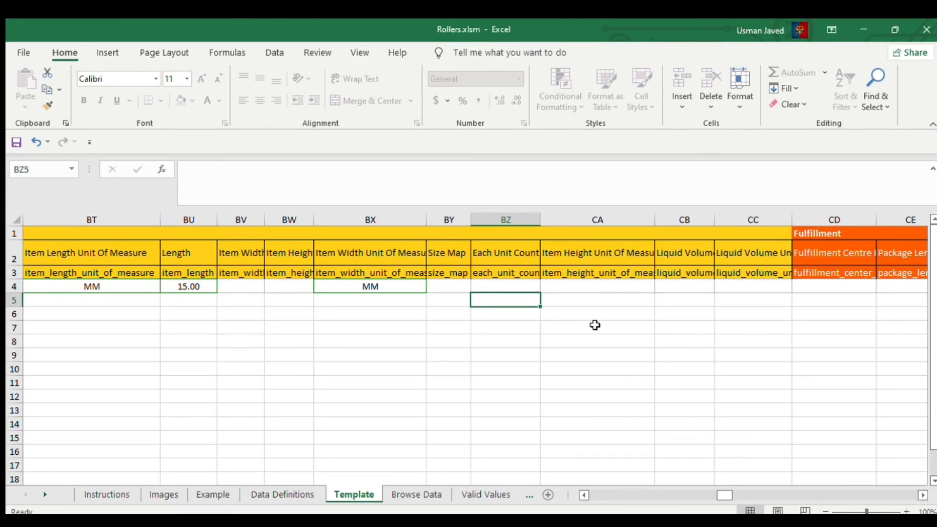
{"action": "left_click", "coordinate": [562, 288]}
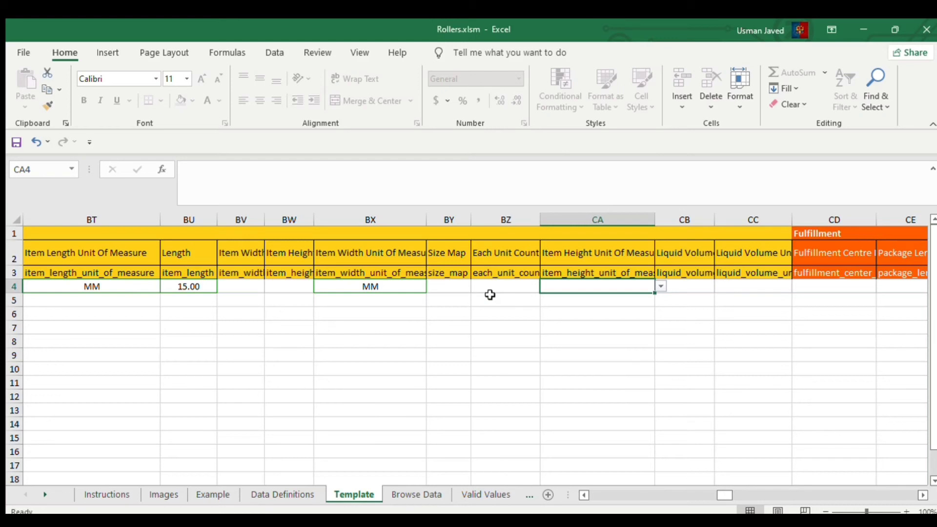
{"action": "scroll", "coordinate": [881, 436], "scroll_direction": "right", "scroll_amount": 2}
{"action": "left_click", "coordinate": [640, 369]}
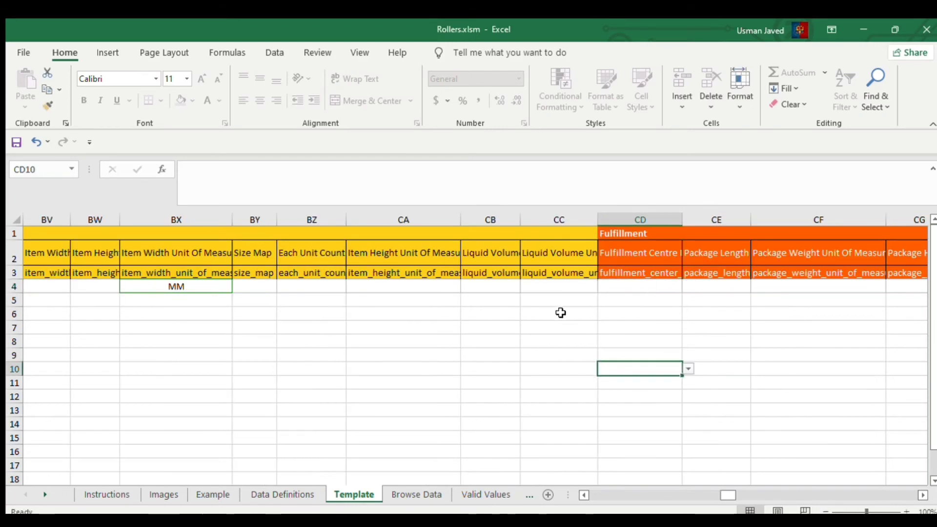
Set the Fulfillment Centre field in CD4 to AMAZON_EU
{"action": "left_click", "coordinate": [640, 289]}
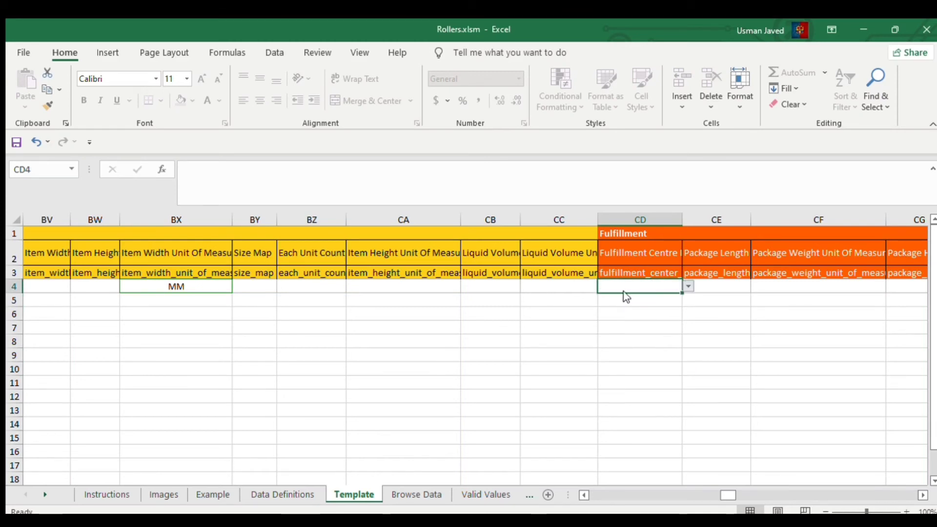
{"action": "type", "text": "AMAZON_EU"}
{"action": "left_click", "coordinate": [669, 338]}
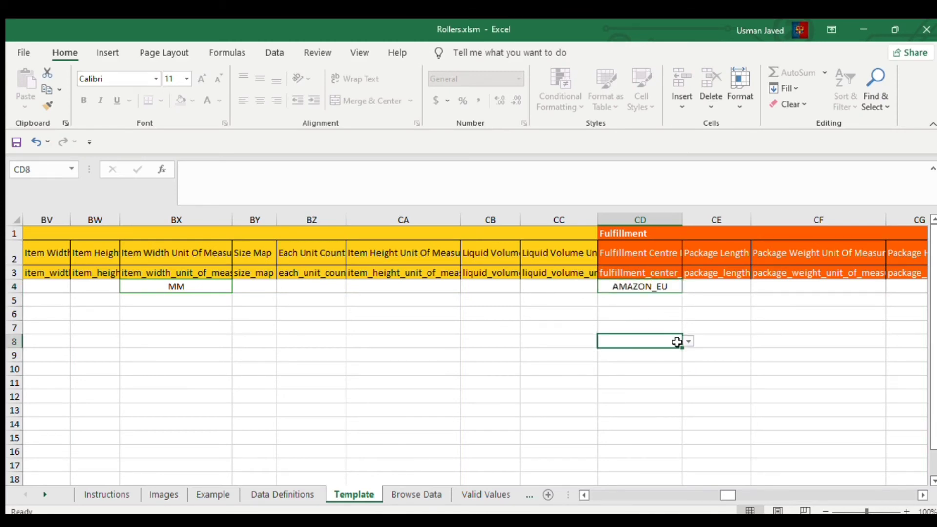
{"action": "left_click", "coordinate": [680, 288]}
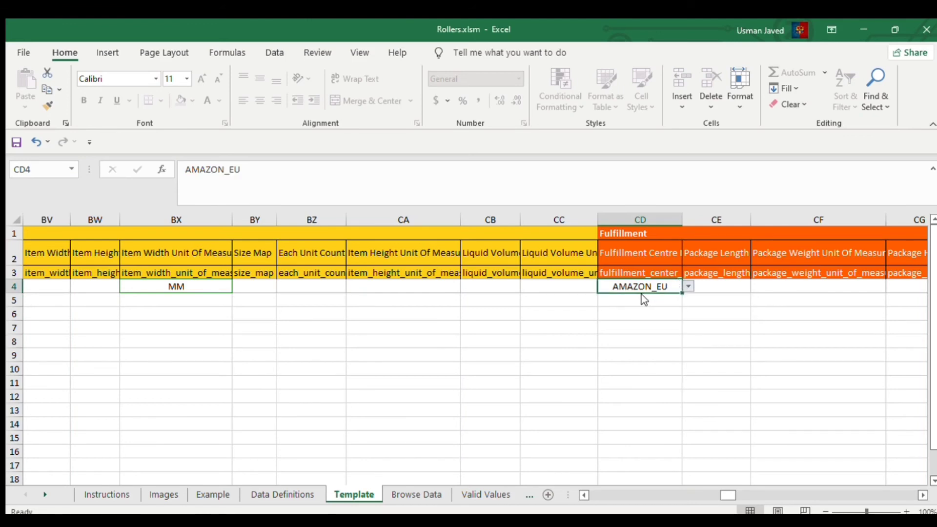
{"action": "double_click", "coordinate": [668, 288]}
{"action": "key", "text": "BackSpace"}
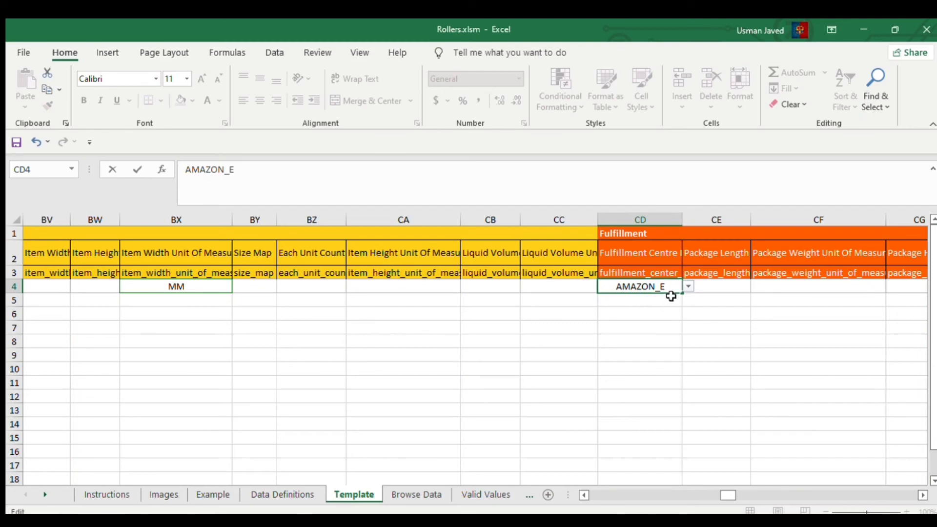
{"action": "type", "text": "U"}
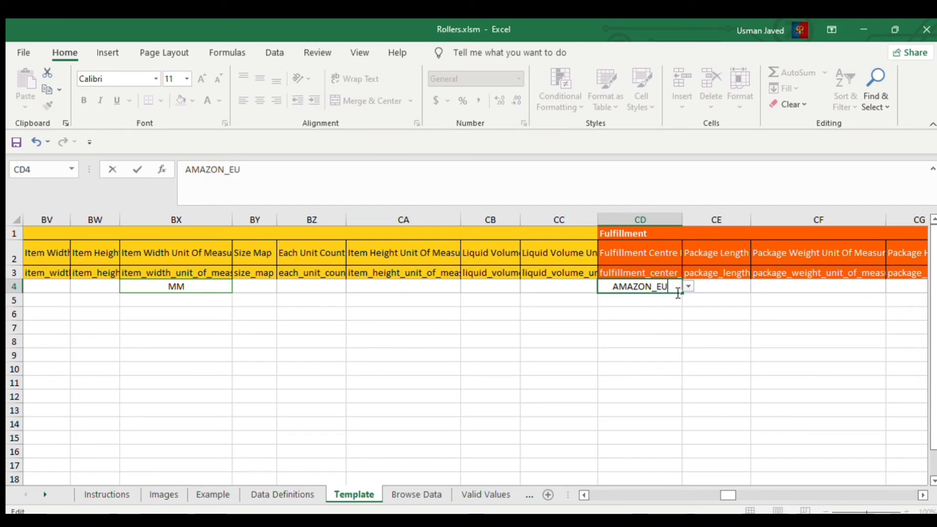
{"action": "key", "text": "Return"}
Inspect the empty Package Length cell CE4 and widen the Package Weight Unit Of Measure column to fit its heading
{"action": "left_click", "coordinate": [725, 290]}
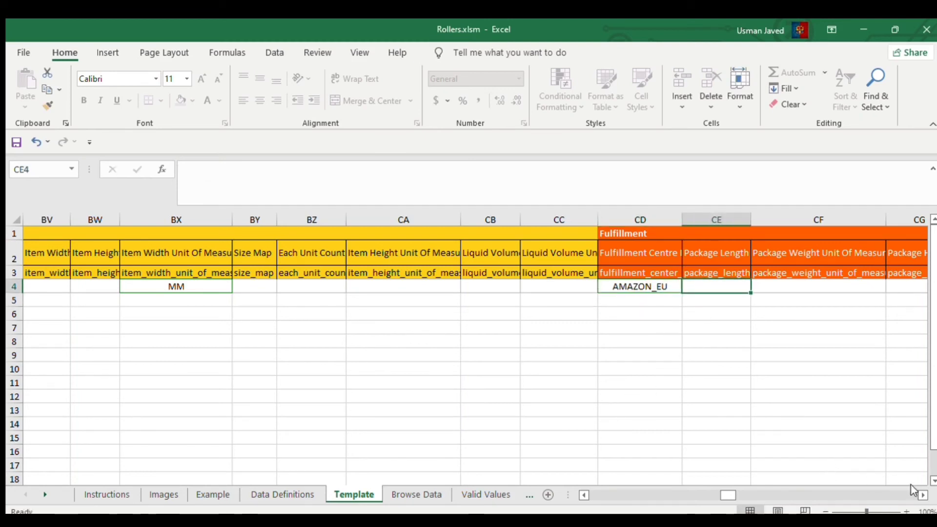
{"action": "scroll", "coordinate": [795, 419], "scroll_direction": "right", "scroll_amount": 2}
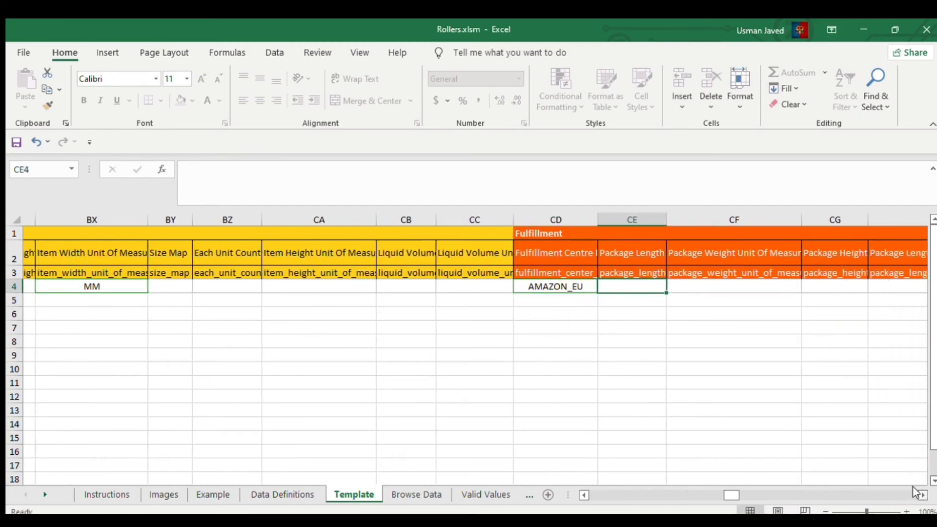
{"action": "double_click", "coordinate": [633, 287]}
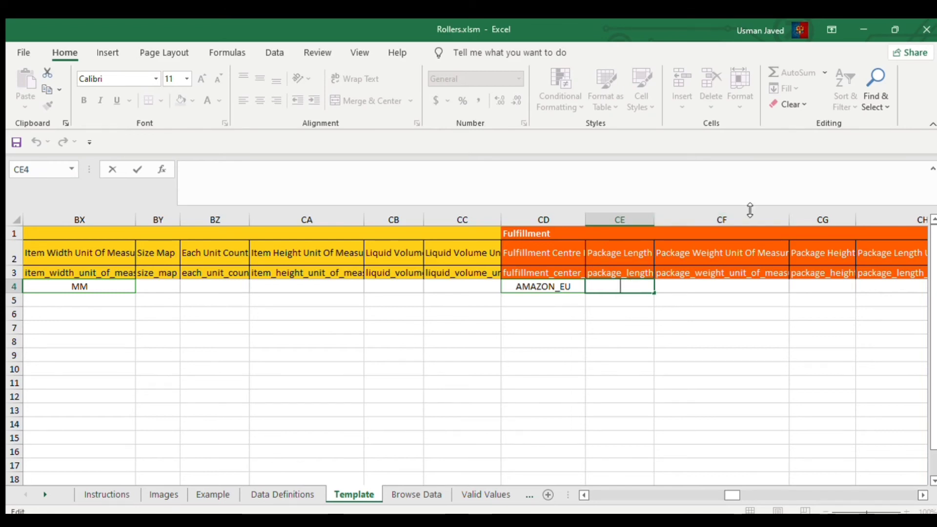
{"action": "left_click", "coordinate": [786, 221]}
{"action": "double_click", "coordinate": [790, 220]}
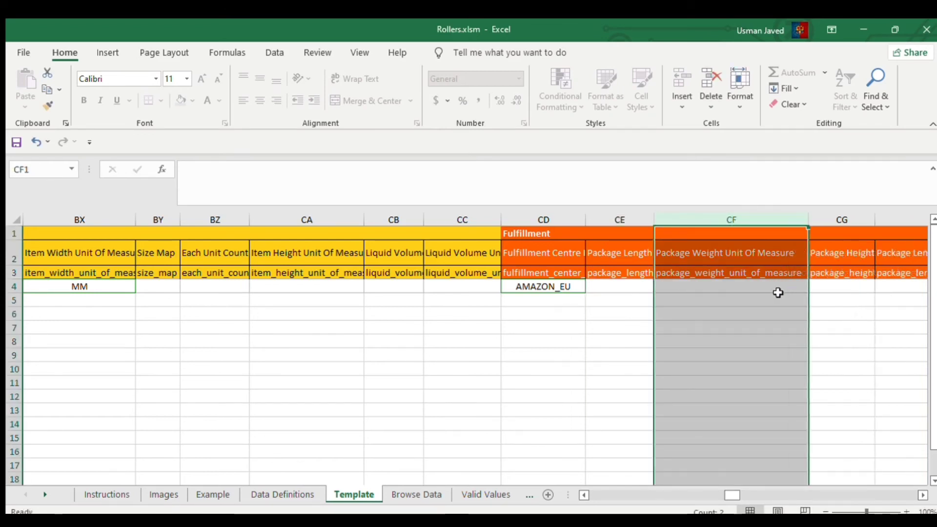
Set the Package Weight Unit Of Measure in CF4 to KG and the Package Length in CE4 to 1
{"action": "left_click", "coordinate": [778, 288]}
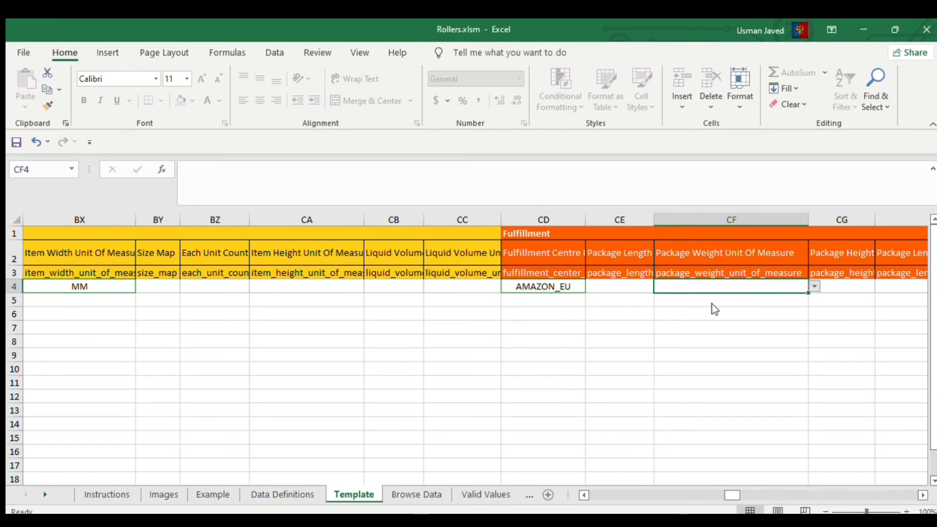
{"action": "type", "text": "KG"}
{"action": "double_click", "coordinate": [610, 289]}
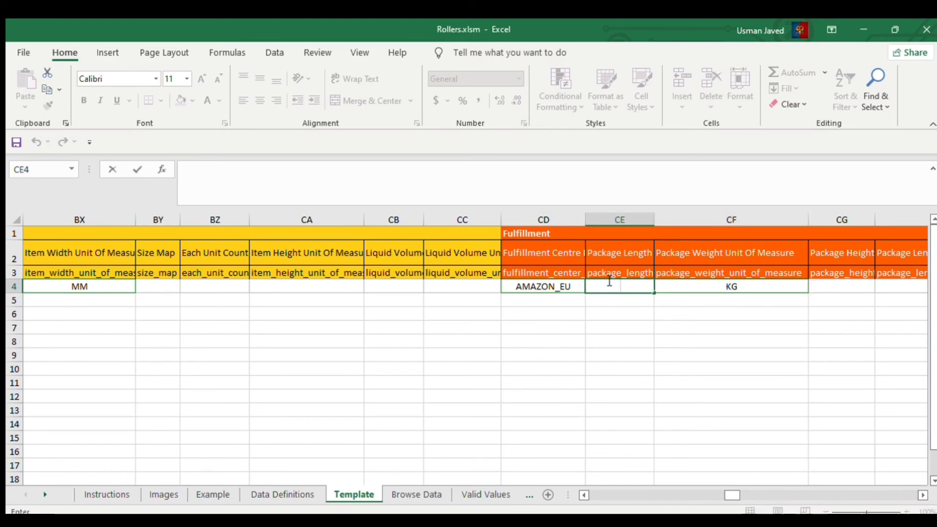
{"action": "type", "text": "1"}
{"action": "key", "text": "Return"}
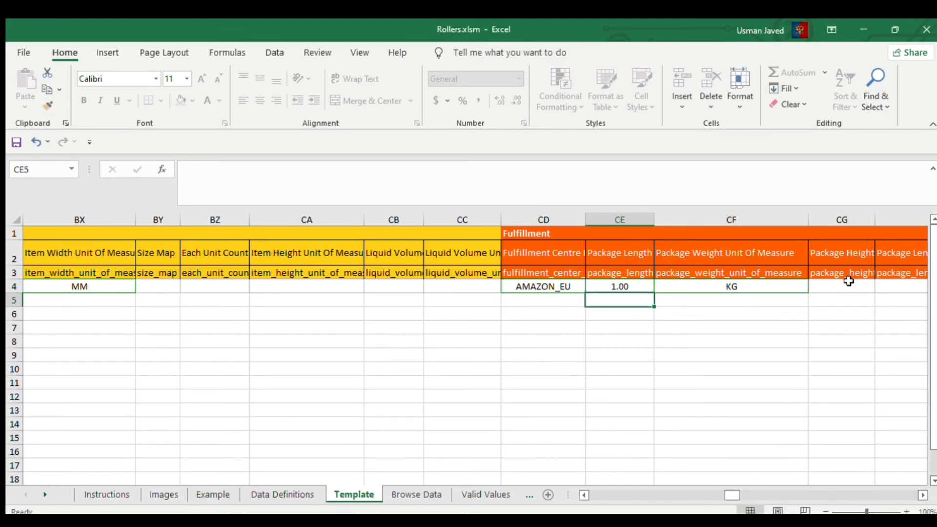
Set Your Price GBP (UK) in EP4 of the Offer section to 5.99
{"action": "double_click", "coordinate": [918, 494]}
{"action": "left_click", "coordinate": [921, 495]}
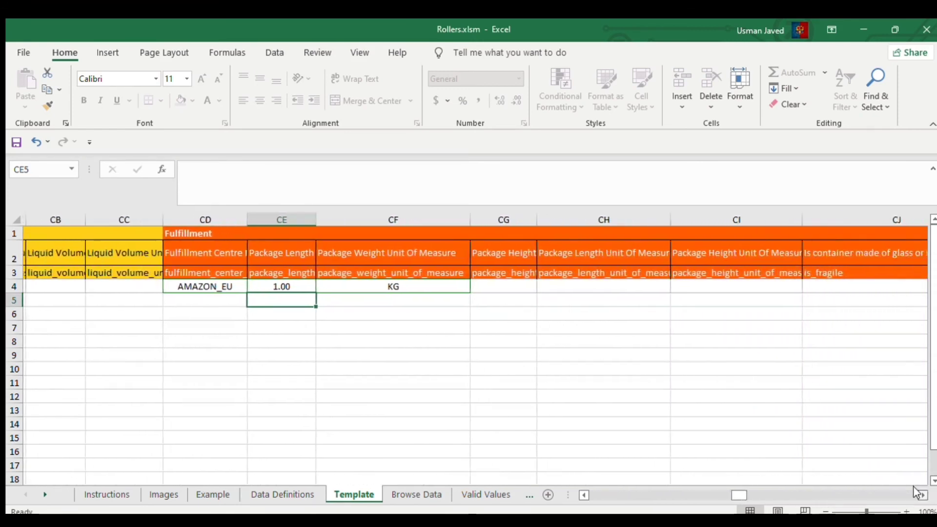
{"action": "left_click", "coordinate": [523, 286]}
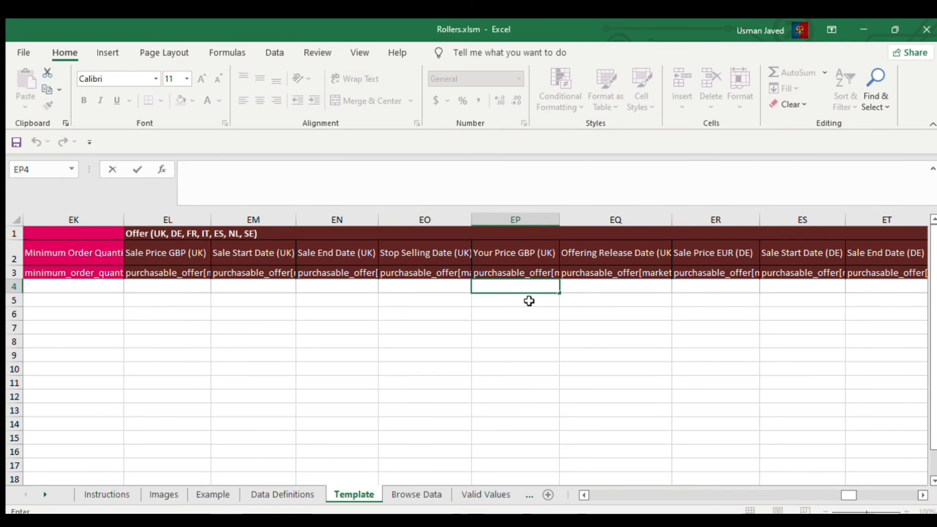
{"action": "type", "text": "5.99"}
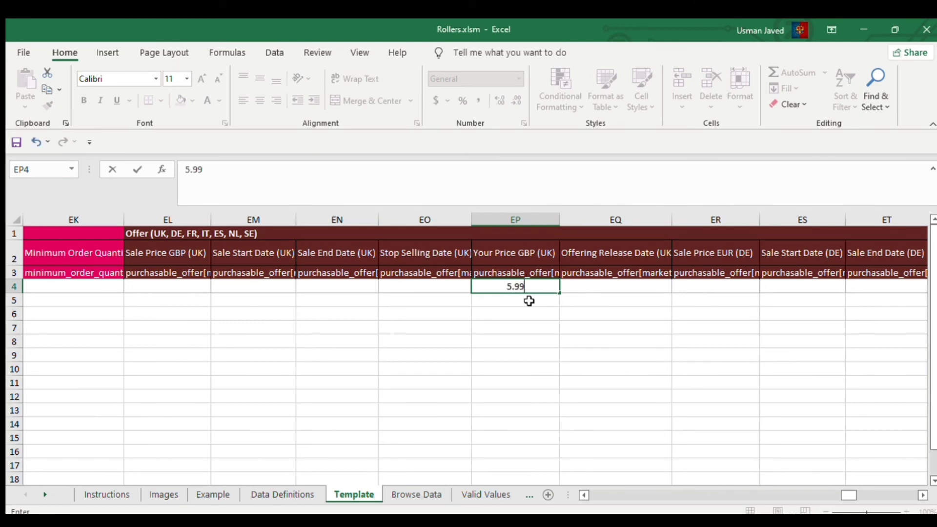
{"action": "key", "text": "Return"}
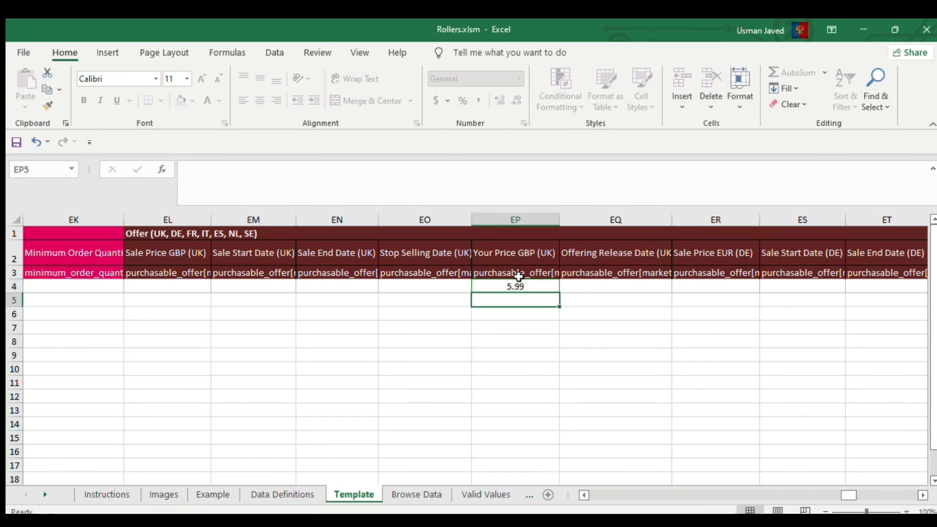
{"action": "key", "text": "Left"}
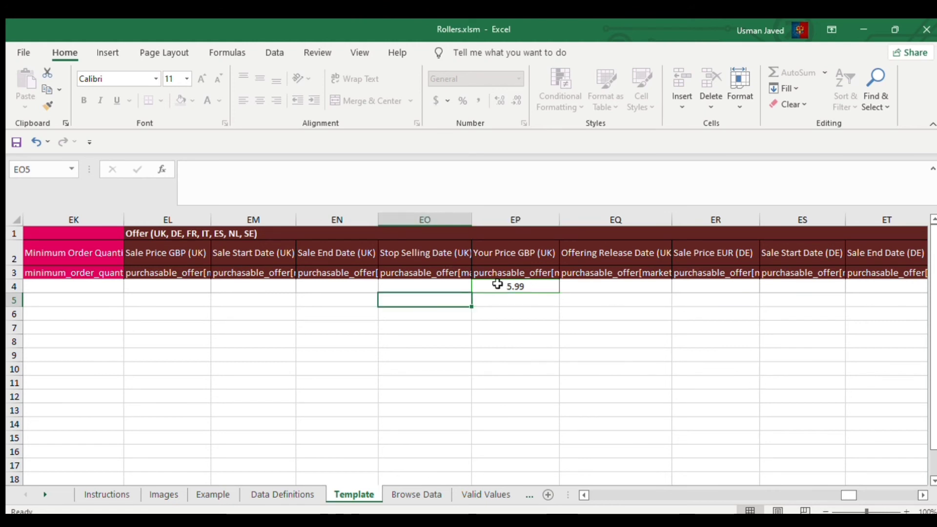
{"action": "left_click", "coordinate": [547, 287]}
Go back to the first columns of the template and save the Rollers.xlsm workbook
{"action": "left_click", "coordinate": [923, 495]}
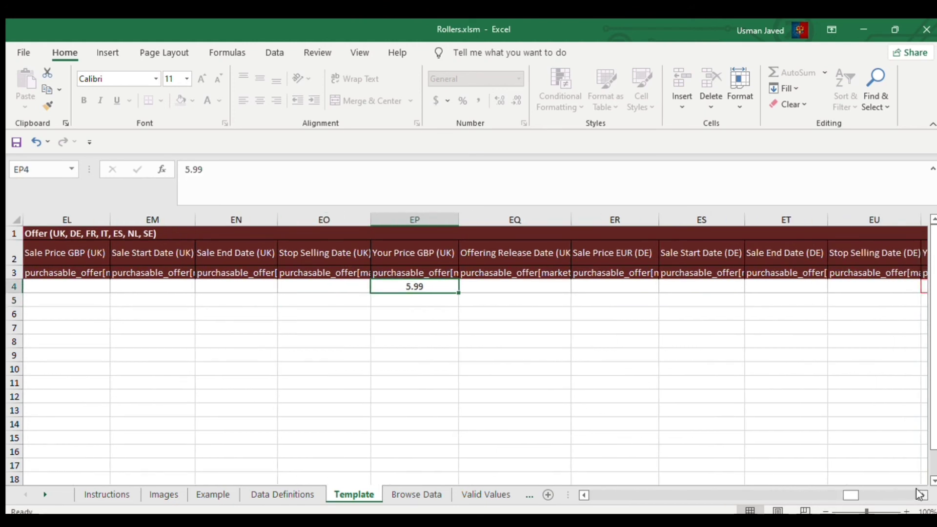
{"action": "left_click", "coordinate": [584, 495]}
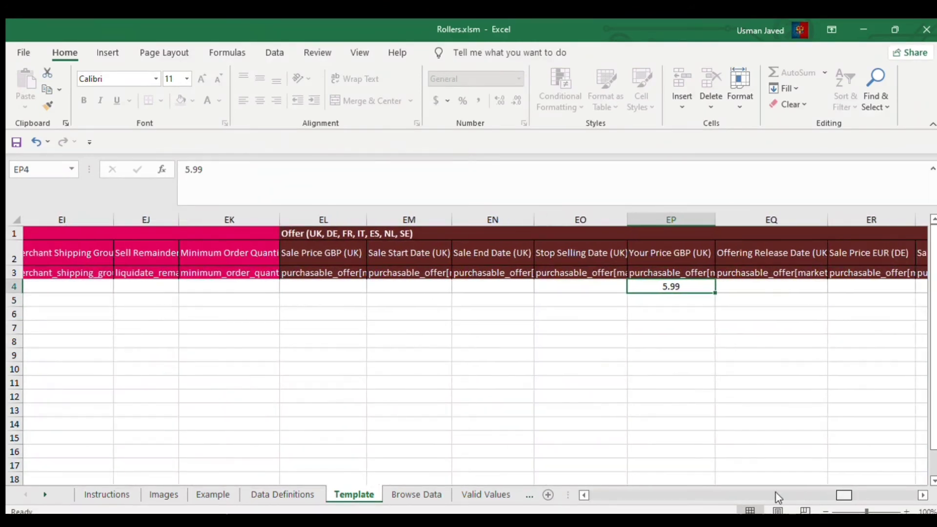
{"action": "left_click_drag", "start_coordinate": [844, 495], "coordinate": [598, 495]}
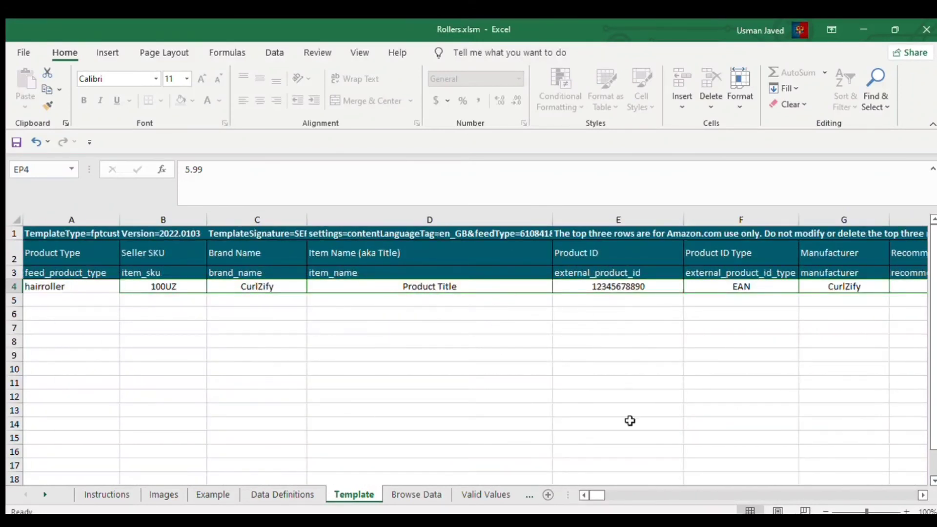
{"action": "left_click", "coordinate": [15, 47]}
{"action": "left_click", "coordinate": [21, 57]}
{"action": "left_click", "coordinate": [19, 51]}
{"action": "left_click", "coordinate": [45, 209]}
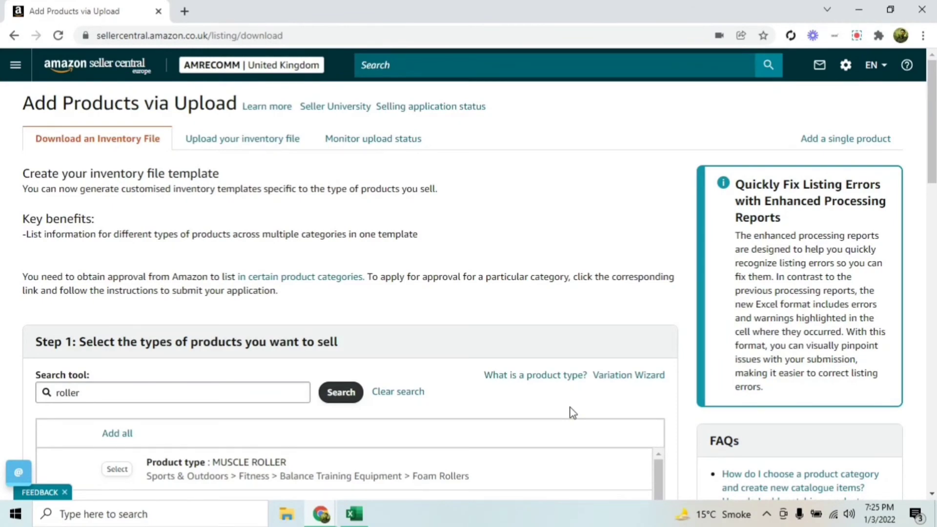
Switch to Seller Central, locate Add Products via Upload among the Inventory options, and look over the Download an Inventory File page
{"action": "left_click", "coordinate": [12, 71]}
{"action": "mouse_move", "coordinate": [47, 133]}
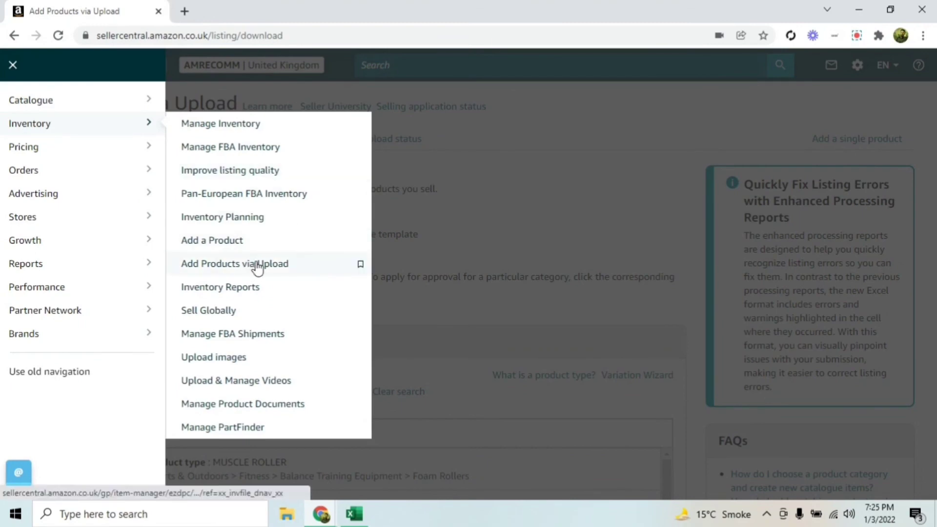
{"action": "left_click", "coordinate": [520, 231]}
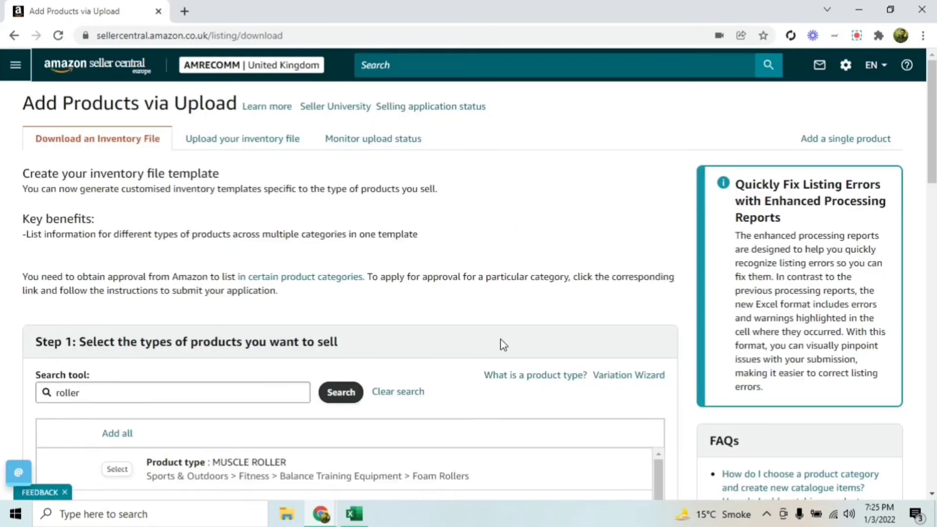
{"action": "scroll", "coordinate": [401, 367], "scroll_direction": "down", "scroll_amount": 3}
{"action": "scroll", "coordinate": [409, 354], "scroll_direction": "up", "scroll_amount": 3}
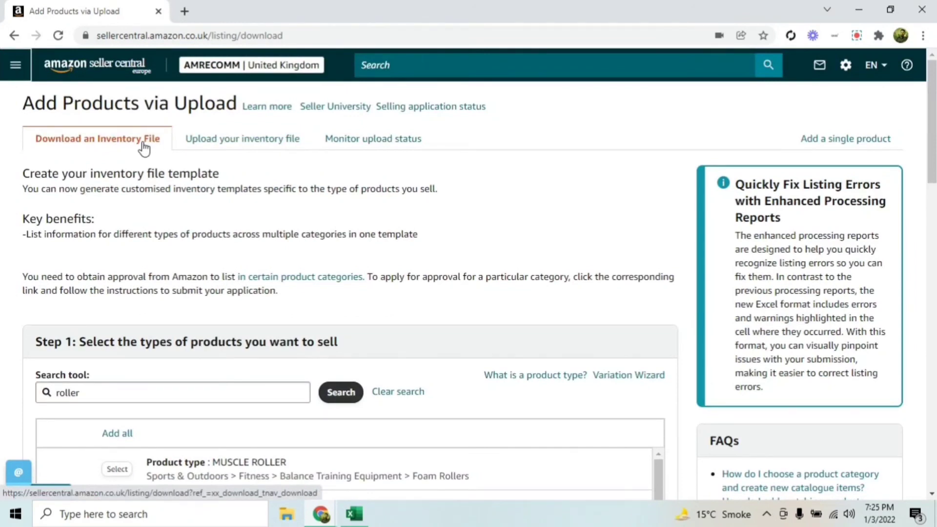
Open the Upload your Inventory File page and choose Rollers.xlsm from the Desktop as the file for upload
{"action": "left_click", "coordinate": [207, 148]}
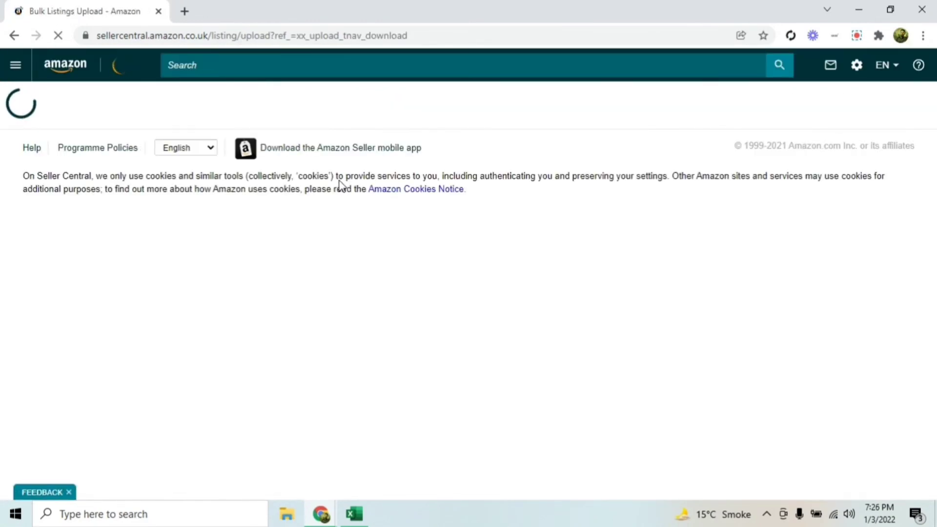
{"action": "left_click", "coordinate": [504, 230]}
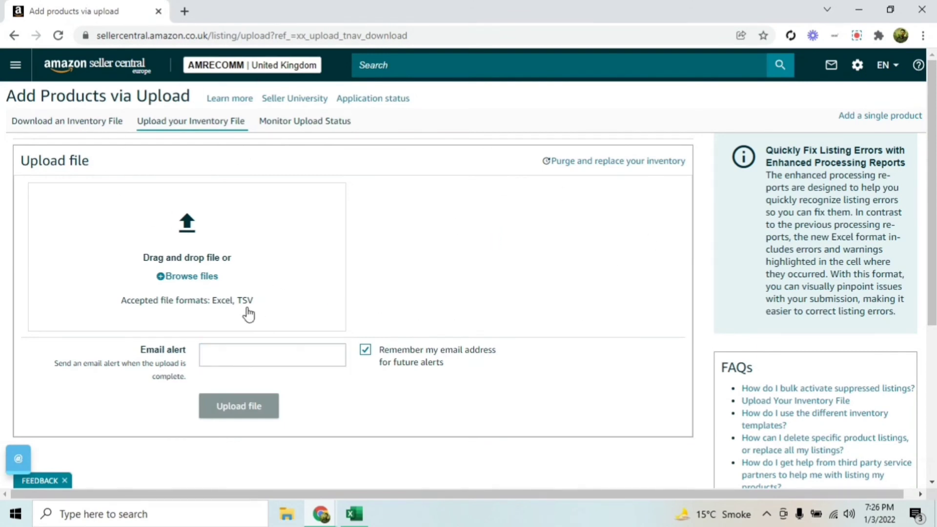
{"action": "left_click", "coordinate": [192, 277]}
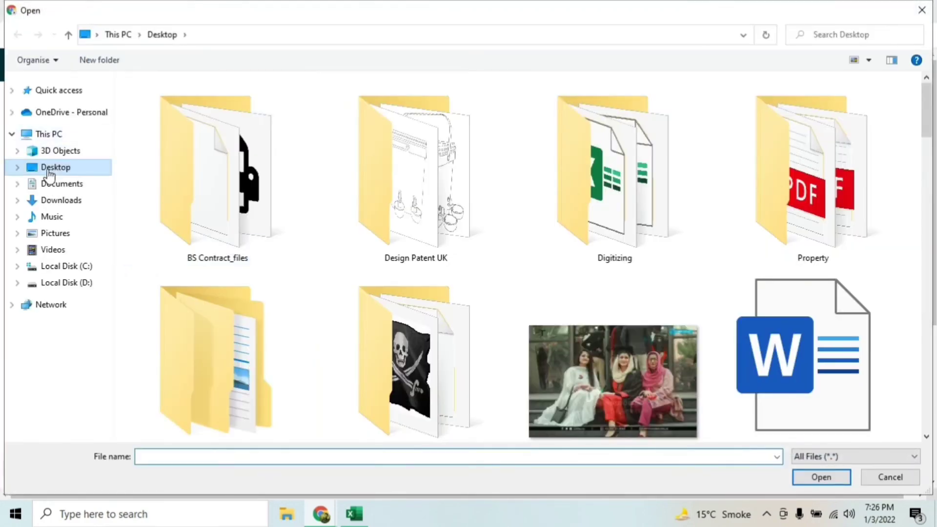
{"action": "left_click_drag", "start_coordinate": [926, 114], "coordinate": [921, 390]}
{"action": "left_click", "coordinate": [644, 251]}
{"action": "scroll", "coordinate": [710, 264], "scroll_direction": "up", "scroll_amount": 5}
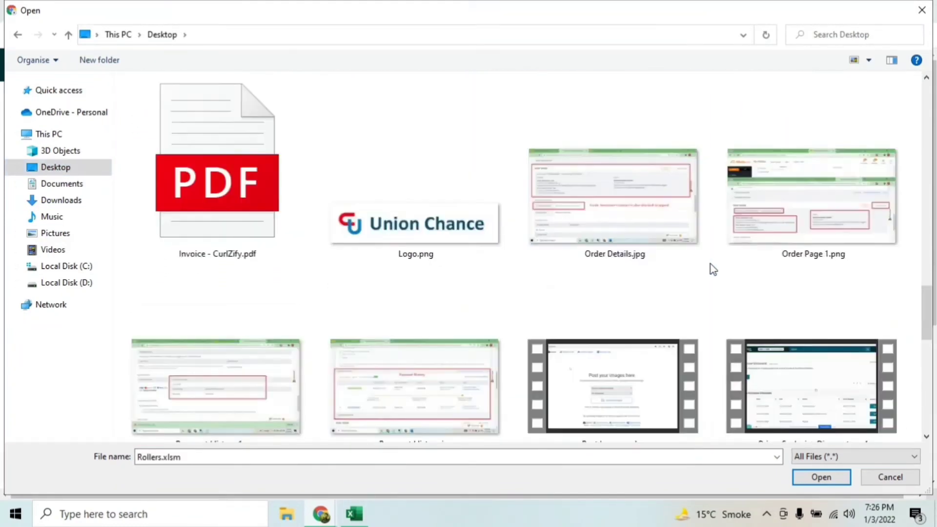
{"action": "scroll", "coordinate": [711, 264], "scroll_direction": "down", "scroll_amount": 5}
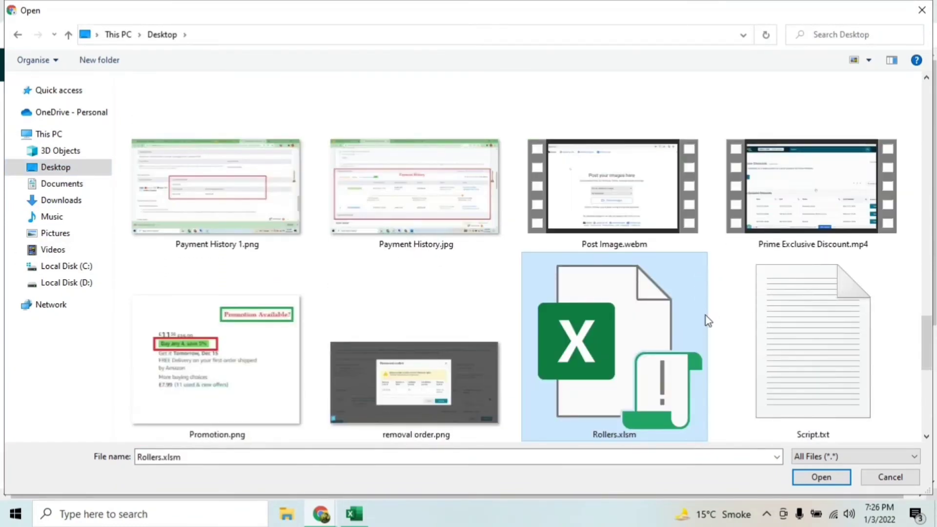
{"action": "left_click", "coordinate": [821, 477]}
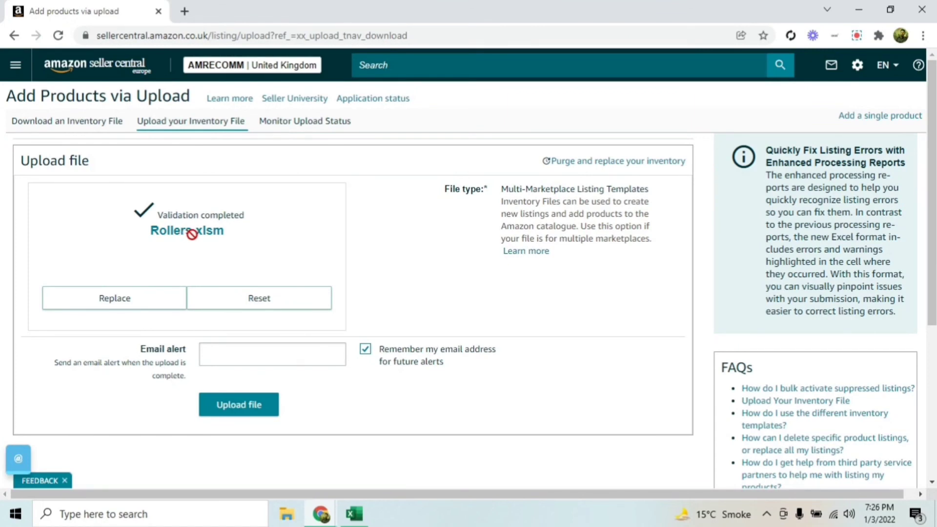
Examine the Email alert field and the Upload file option for the chosen inventory file
{"action": "left_click", "coordinate": [220, 355]}
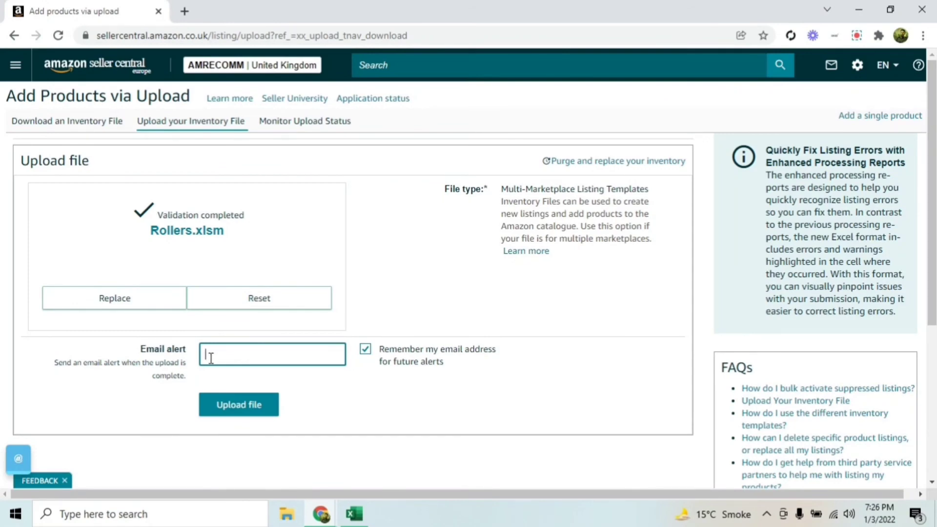
{"action": "scroll", "coordinate": [318, 349], "scroll_direction": "down", "scroll_amount": 3}
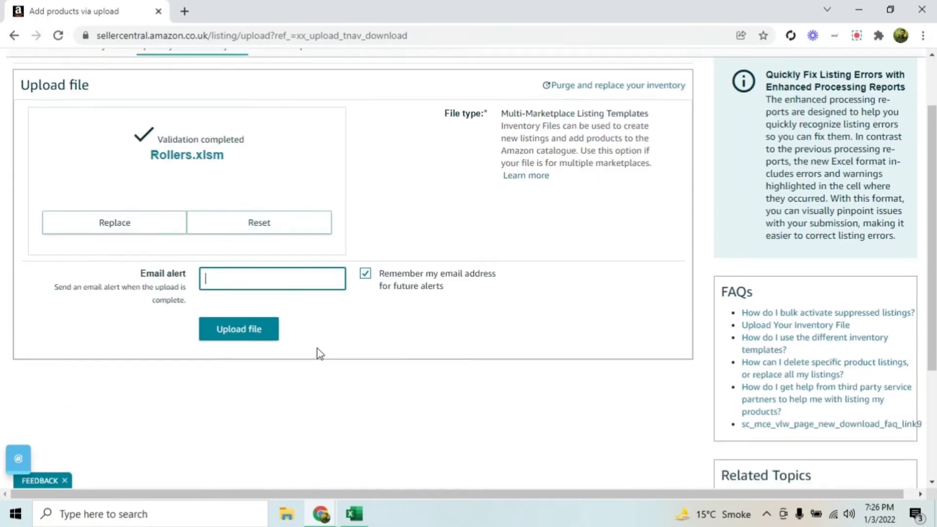
{"action": "scroll", "coordinate": [295, 302], "scroll_direction": "up", "scroll_amount": 3}
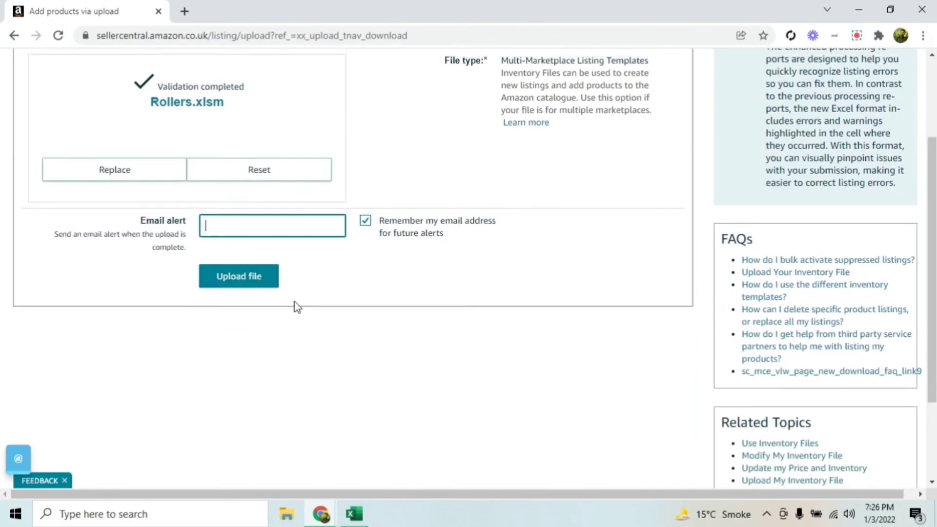
Open Monitor Upload Status and read the draft-records note for the December 30, 2021 7:32:49 AM upload
{"action": "left_click", "coordinate": [303, 128]}
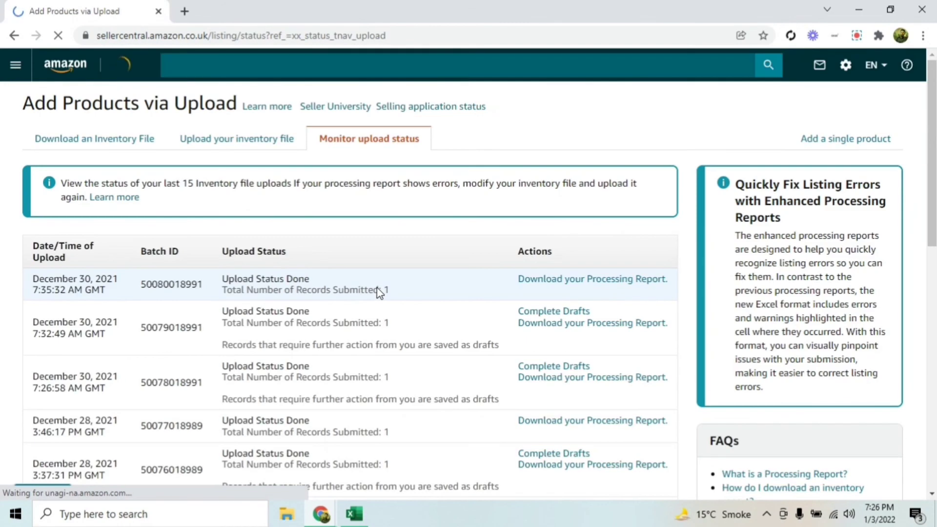
{"action": "scroll", "coordinate": [412, 341], "scroll_direction": "down", "scroll_amount": 1}
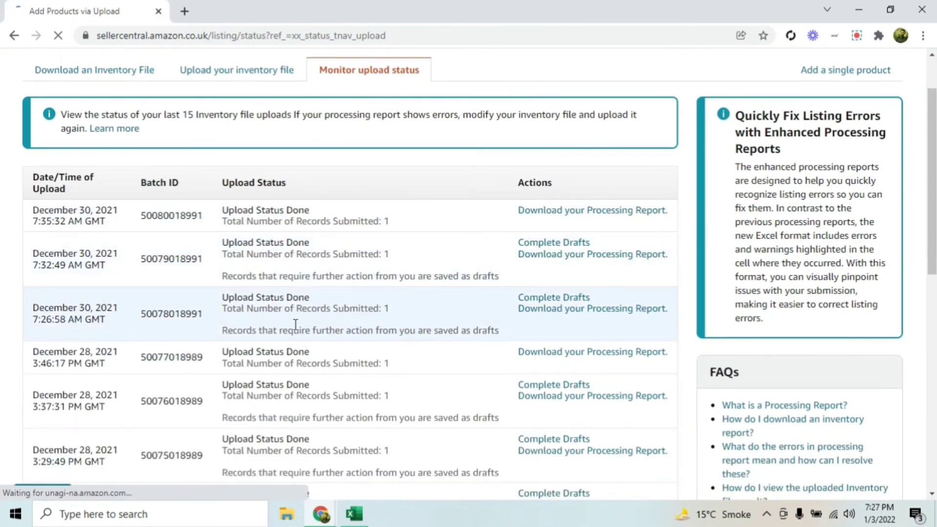
{"action": "scroll", "coordinate": [375, 282], "scroll_direction": "up", "scroll_amount": 2}
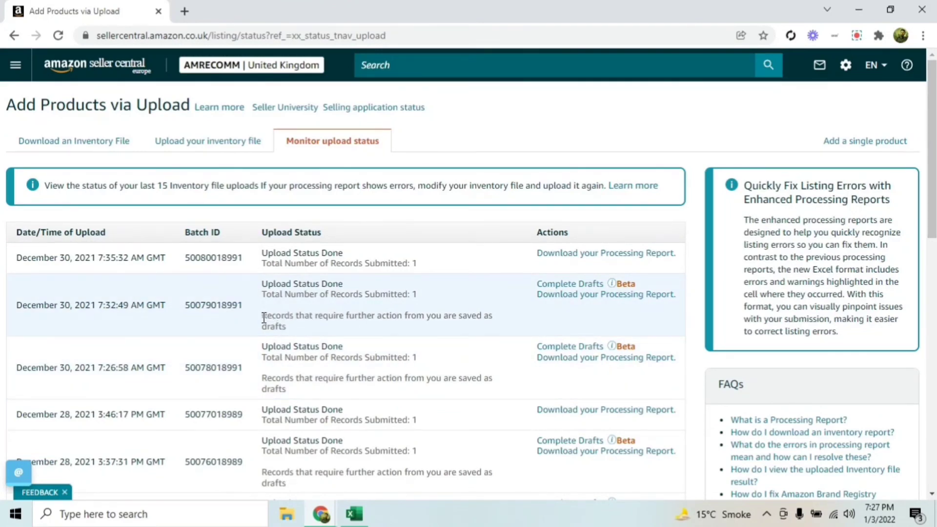
{"action": "left_click_drag", "start_coordinate": [264, 315], "coordinate": [284, 326]}
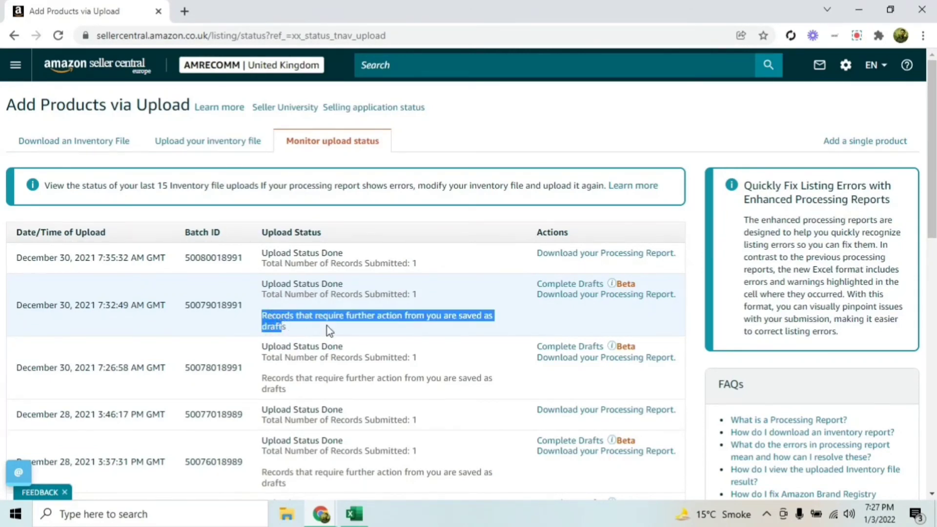
{"action": "left_click", "coordinate": [288, 329]}
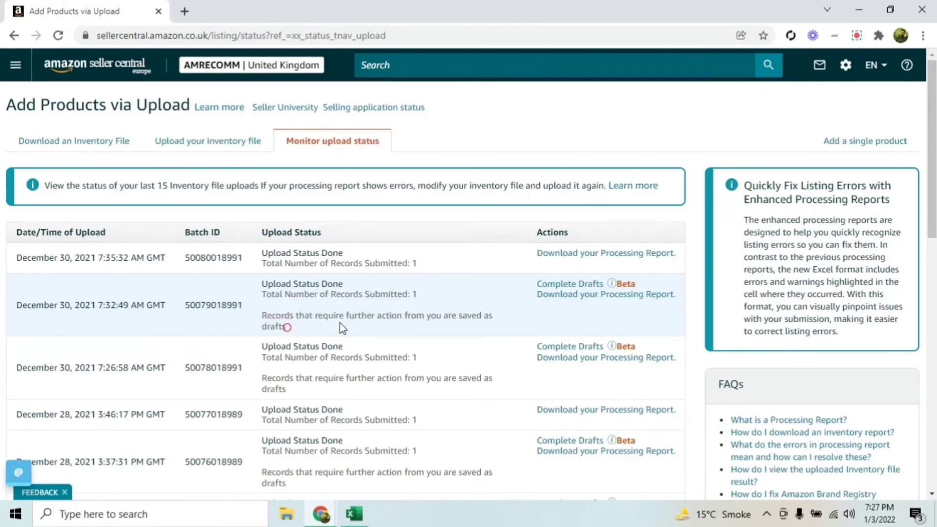
Download the processing report of the December 30, 2021 7:32:49 AM upload and check the records submitted in the most recent upload
{"action": "left_click", "coordinate": [551, 295]}
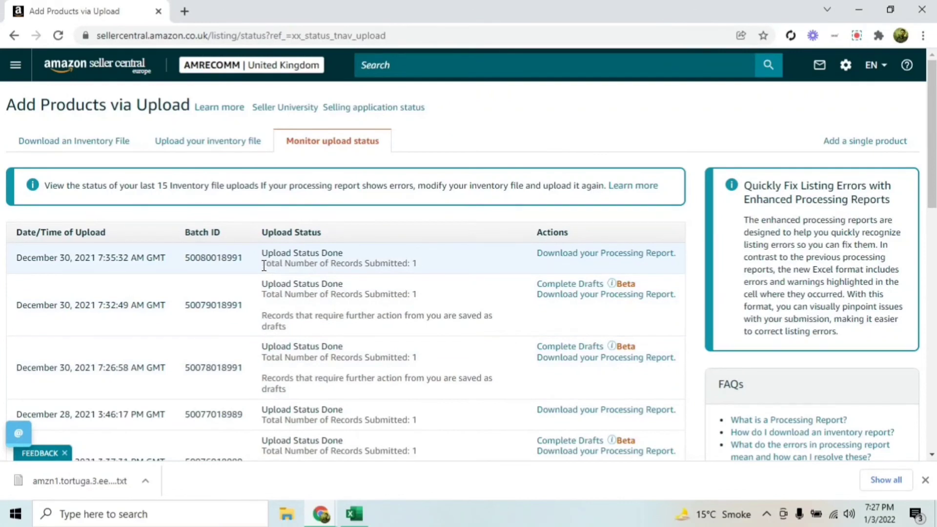
{"action": "left_click_drag", "start_coordinate": [263, 264], "coordinate": [417, 265]}
{"action": "left_click", "coordinate": [418, 265]}
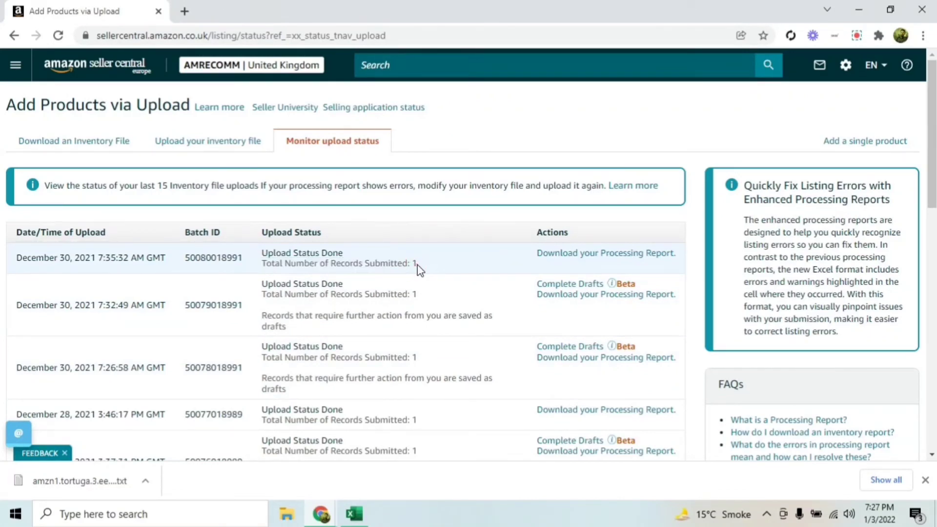